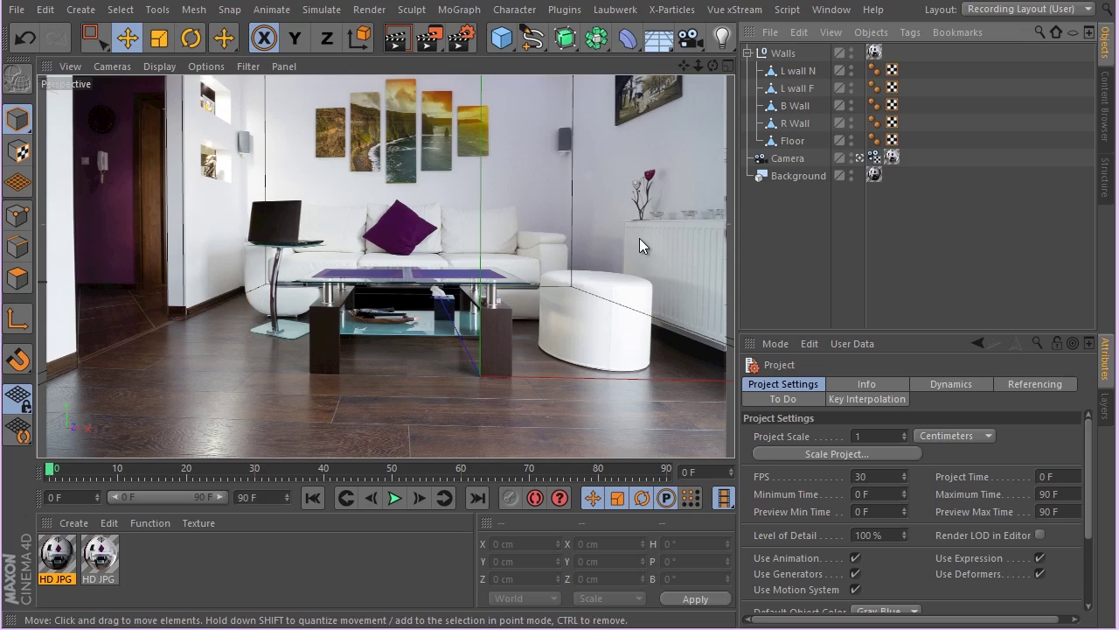
# Step: Add a cube with a 10 cm X size and name it Radiator
pyautogui.click(501, 37)
pyautogui.doubleClick(808, 421)
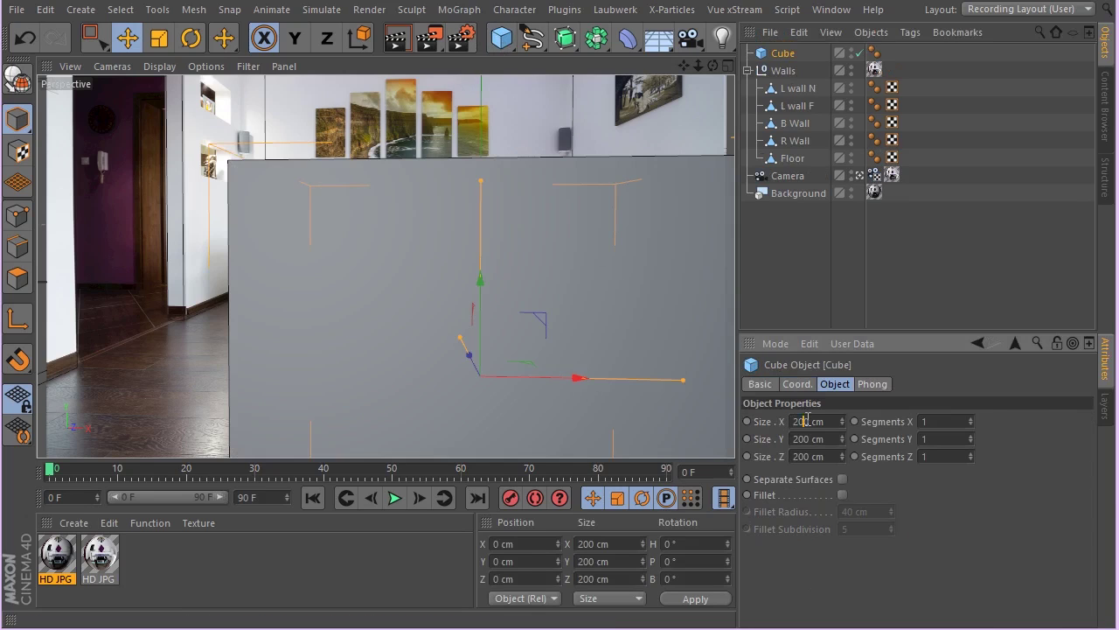
pyautogui.write('10')
pyautogui.press('Return')
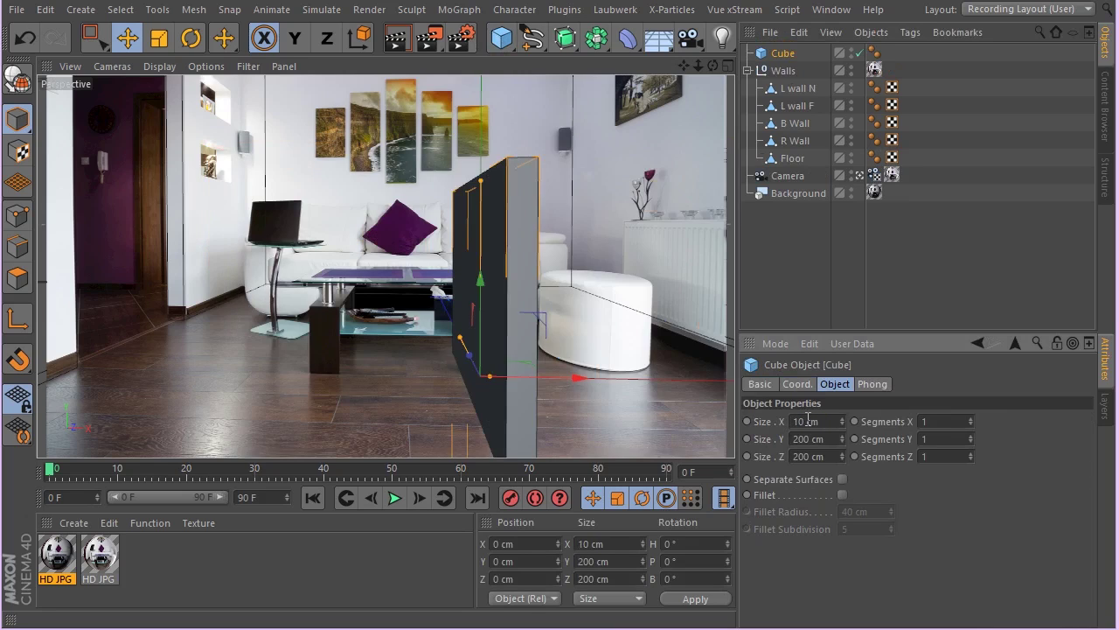
pyautogui.doubleClick(795, 54)
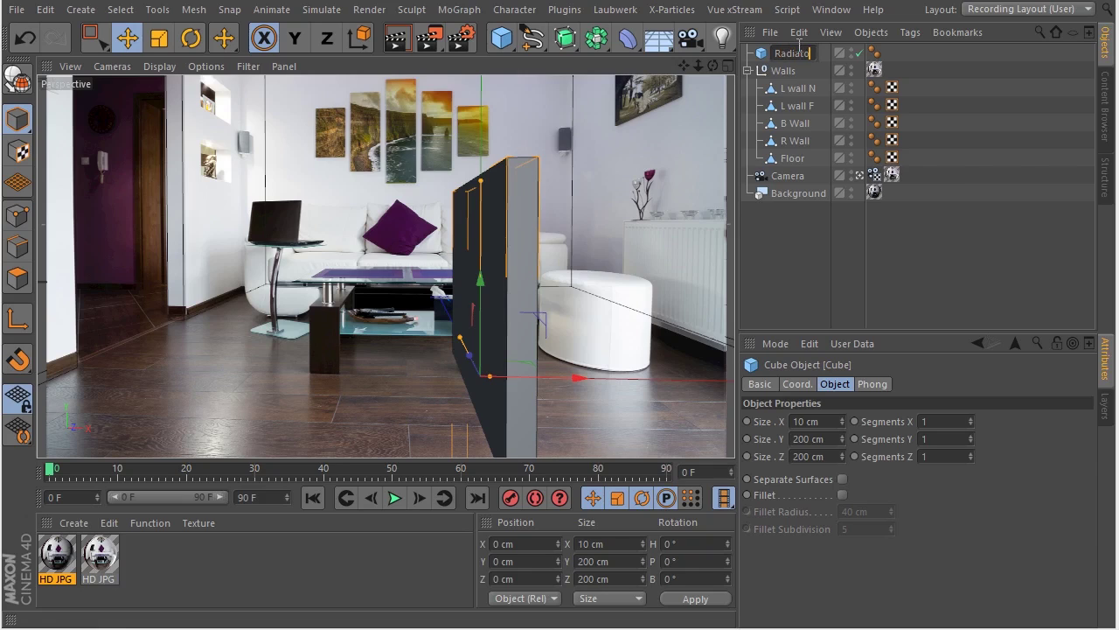
pyautogui.press('Return')
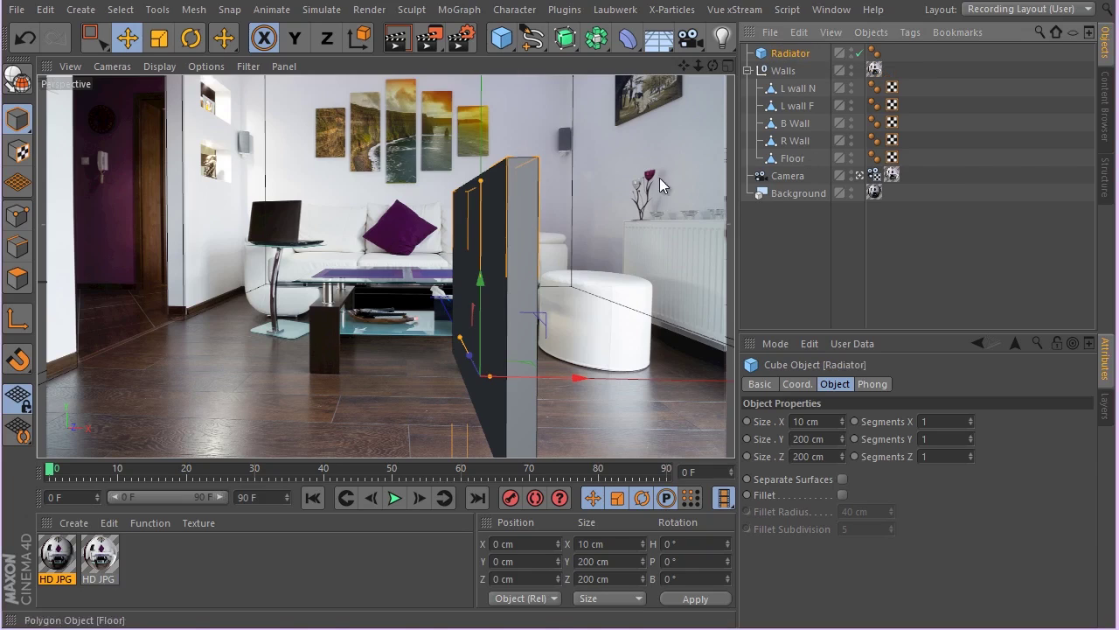
# Step: Make the Radiator cube a child of R Wall and set its X, Y and Z positions to 0
pyautogui.moveTo(786, 53); pyautogui.dragTo(784, 141)
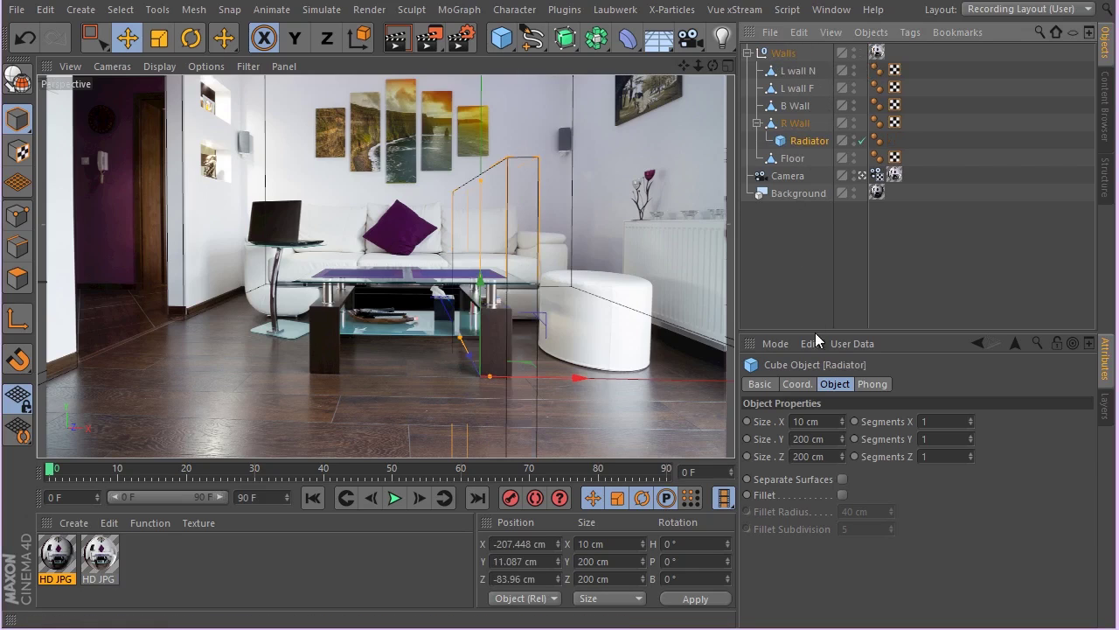
pyautogui.click(808, 385)
pyautogui.doubleClick(804, 421)
pyautogui.write('0')
pyautogui.doubleClick(804, 439)
pyautogui.write('0')
pyautogui.press('Return')
pyautogui.press('0')
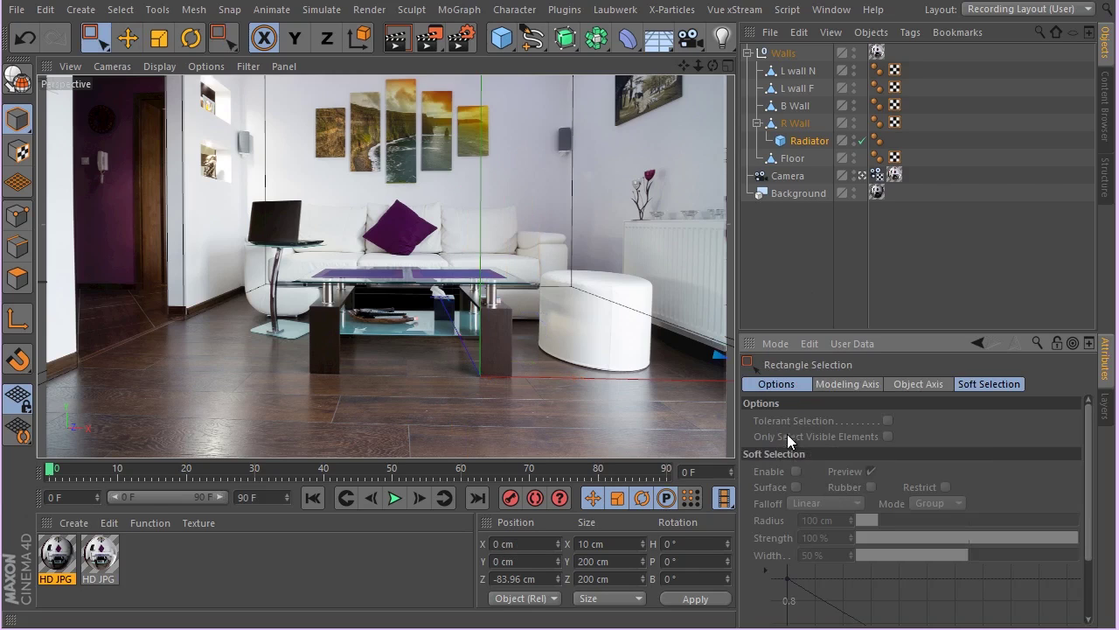
pyautogui.click(810, 141)
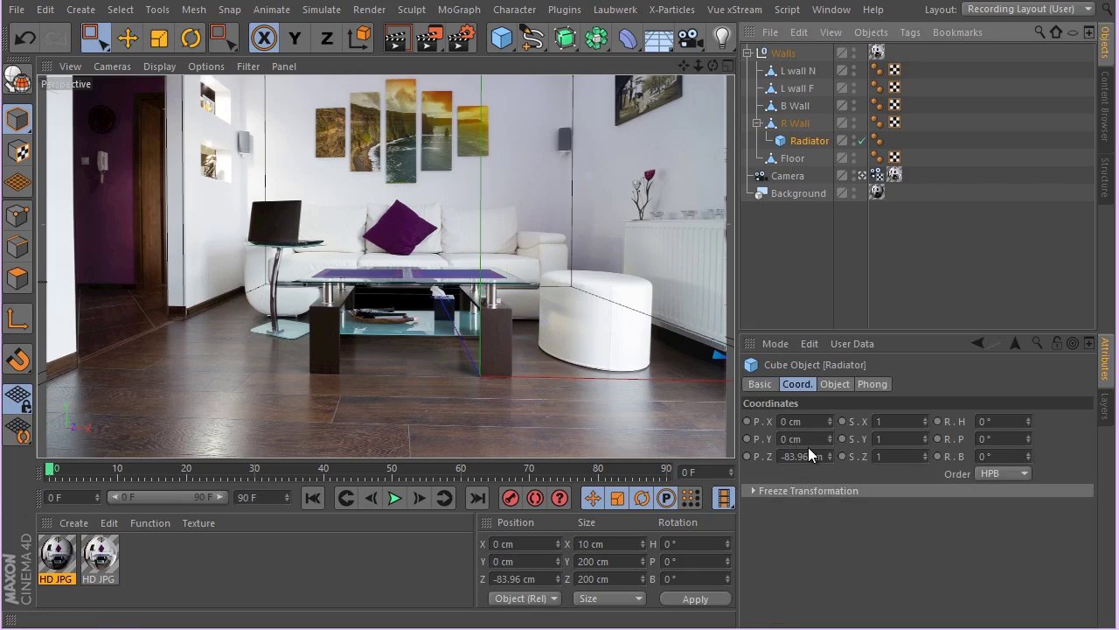
pyautogui.write('0')
pyautogui.press('Return')
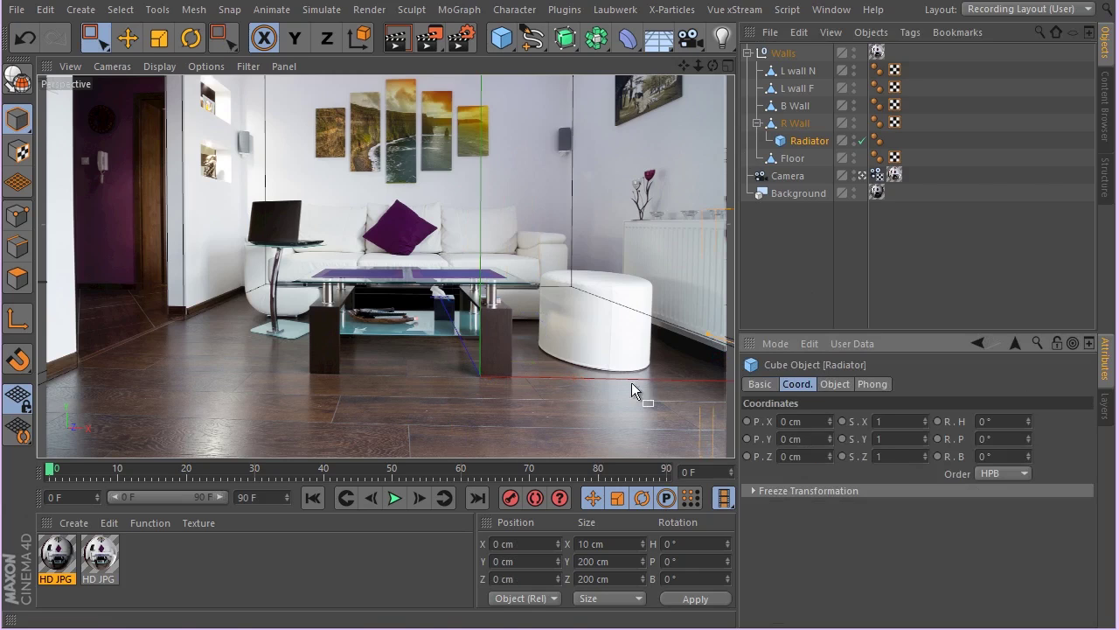
# Step: Match the Radiator cube to the photographed radiator, moving it to about Z 155 cm and Y 43 cm and reducing its height to about 96 cm
pyautogui.click(126, 38)
pyautogui.click(264, 38)
pyautogui.moveTo(642, 259); pyautogui.dragTo(610, 265)
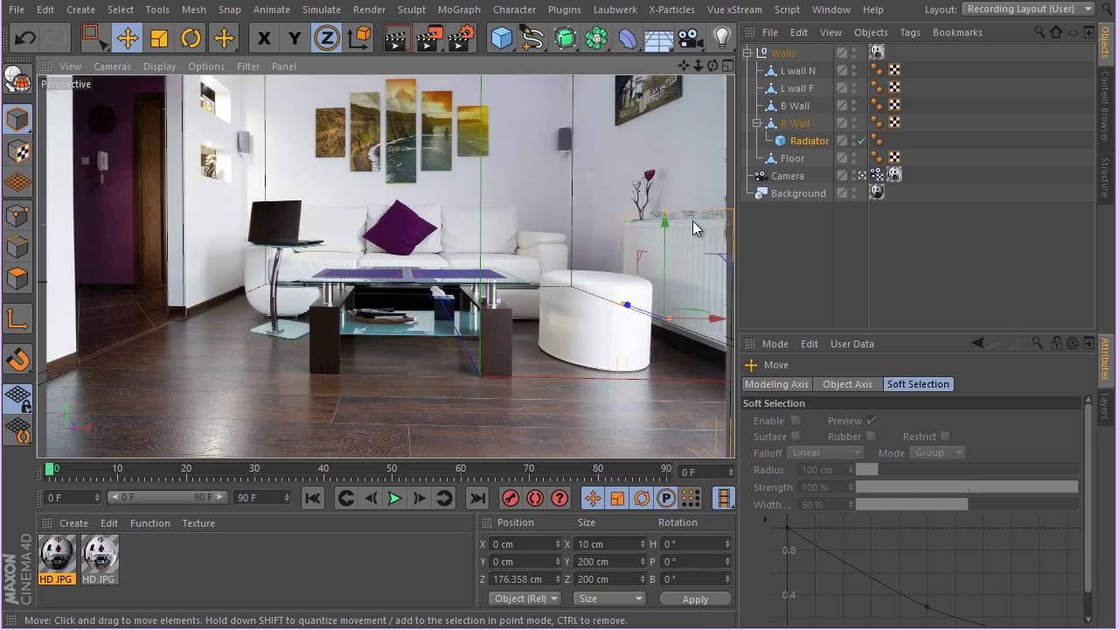
pyautogui.moveTo(666, 214); pyautogui.dragTo(681, 196)
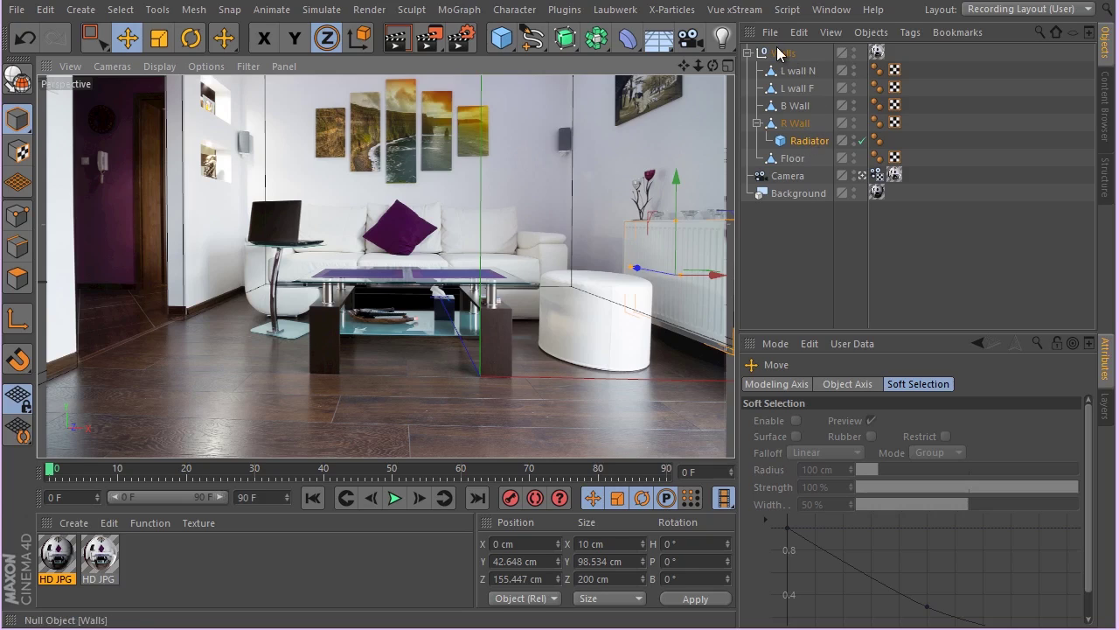
pyautogui.click(878, 55)
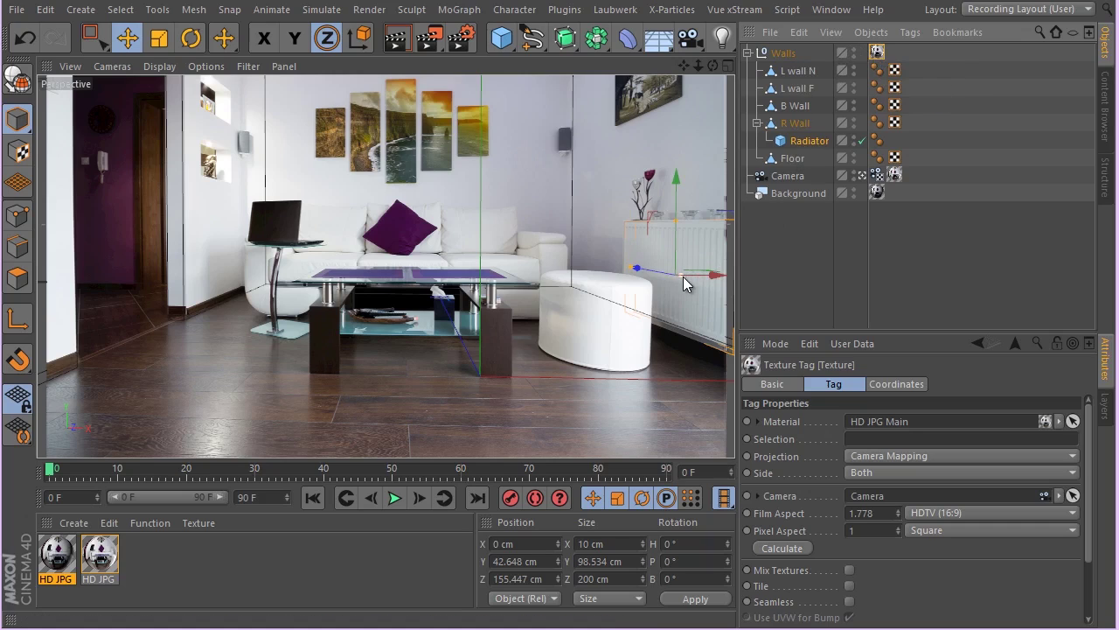
pyautogui.moveTo(673, 217); pyautogui.dragTo(693, 200)
# Step: Offset the Radiator cube from the wall to about X -14 cm, and refine it to about Z 127 cm and 88 cm height
pyautogui.middleClick(643, 264)
pyautogui.middleClick(613, 234)
pyautogui.scroll(5, 507, 250)
pyautogui.scroll(4, 577, 126)
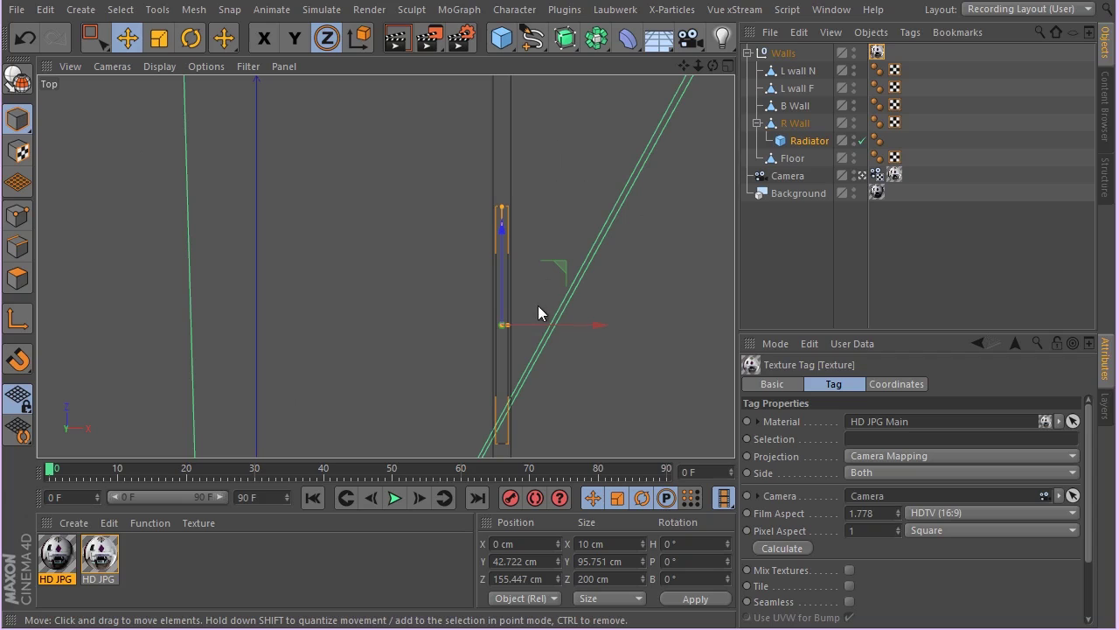
pyautogui.moveTo(569, 325)
pyautogui.mouseDown()
pyautogui.moveTo(545, 337)
pyautogui.moveTo(555, 336)
pyautogui.moveTo(553, 320)
pyautogui.mouseUp()
pyautogui.scroll(4, 487, 329)
pyautogui.middleClick(441, 270)
pyautogui.middleClick(297, 177)
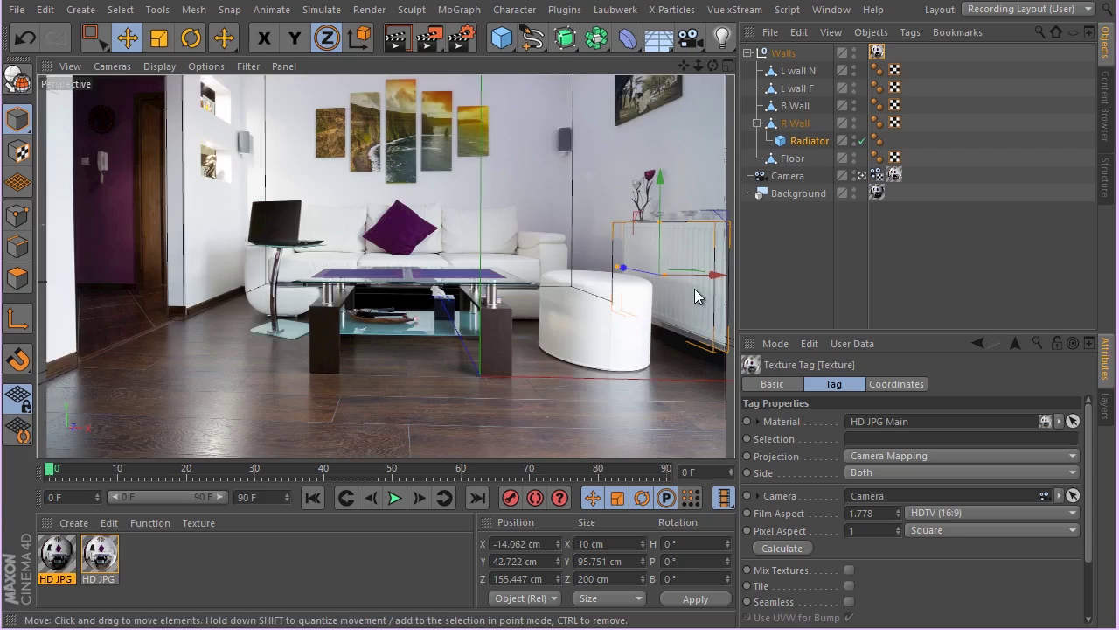
pyautogui.moveTo(633, 277); pyautogui.dragTo(651, 276)
pyautogui.moveTo(675, 220); pyautogui.dragTo(682, 203)
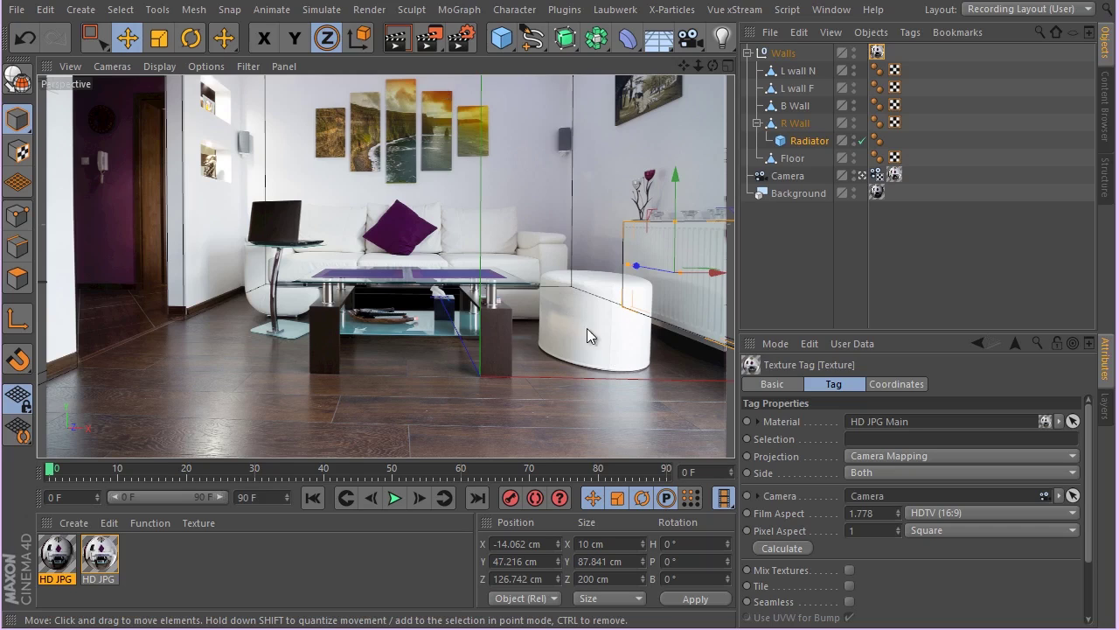
# Step: Add a cylinder for the white pouf, shorten it to about 50 cm and raise it to about Y 25.5 cm
pyautogui.click(501, 37)
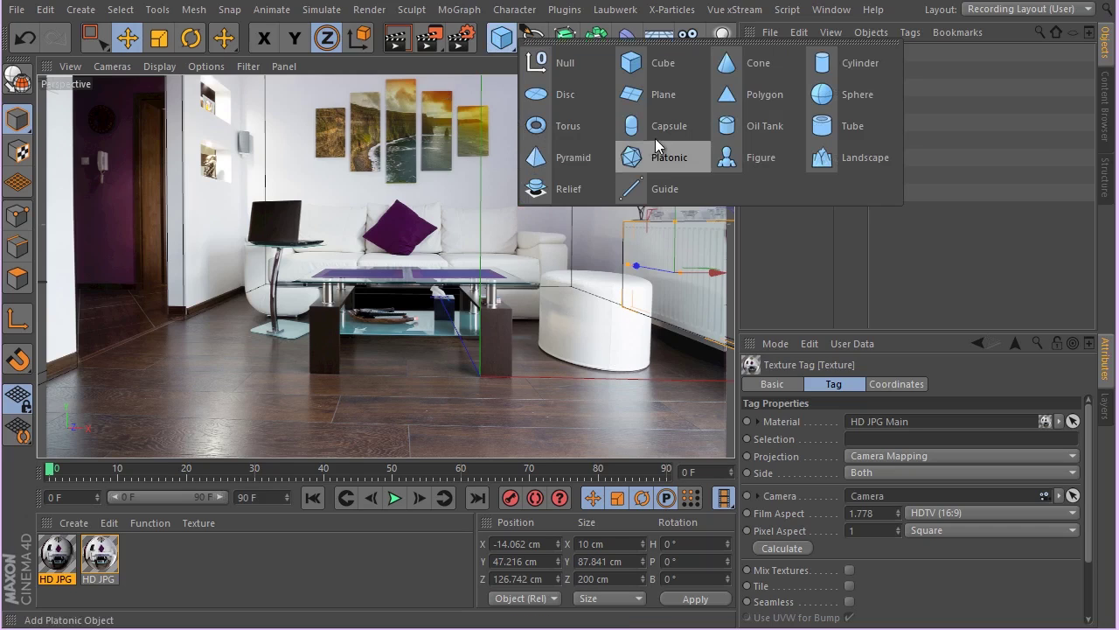
pyautogui.click(841, 64)
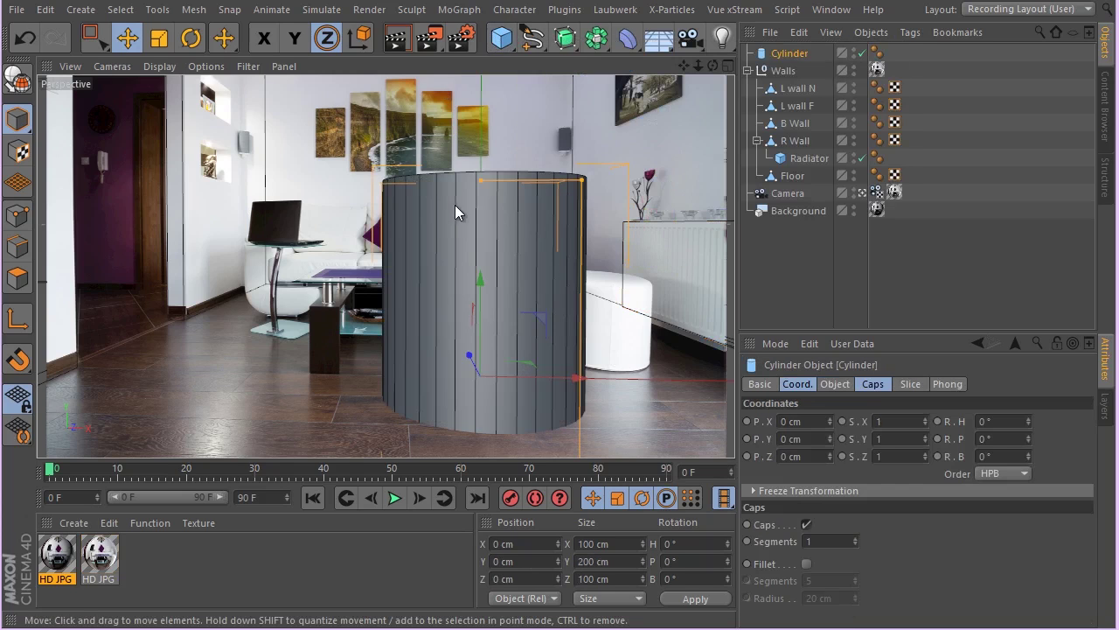
pyautogui.moveTo(478, 178); pyautogui.dragTo(483, 306)
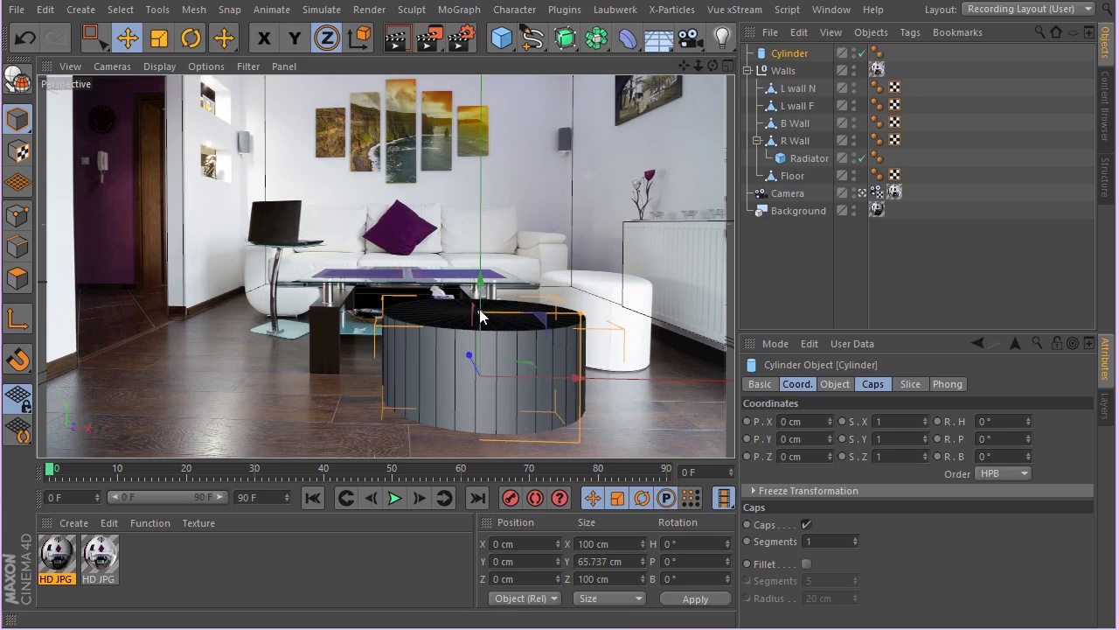
pyautogui.moveTo(479, 328); pyautogui.dragTo(488, 283)
# Step: Enable the fillet on the cylinder's caps with a 5 cm radius
pyautogui.click(873, 385)
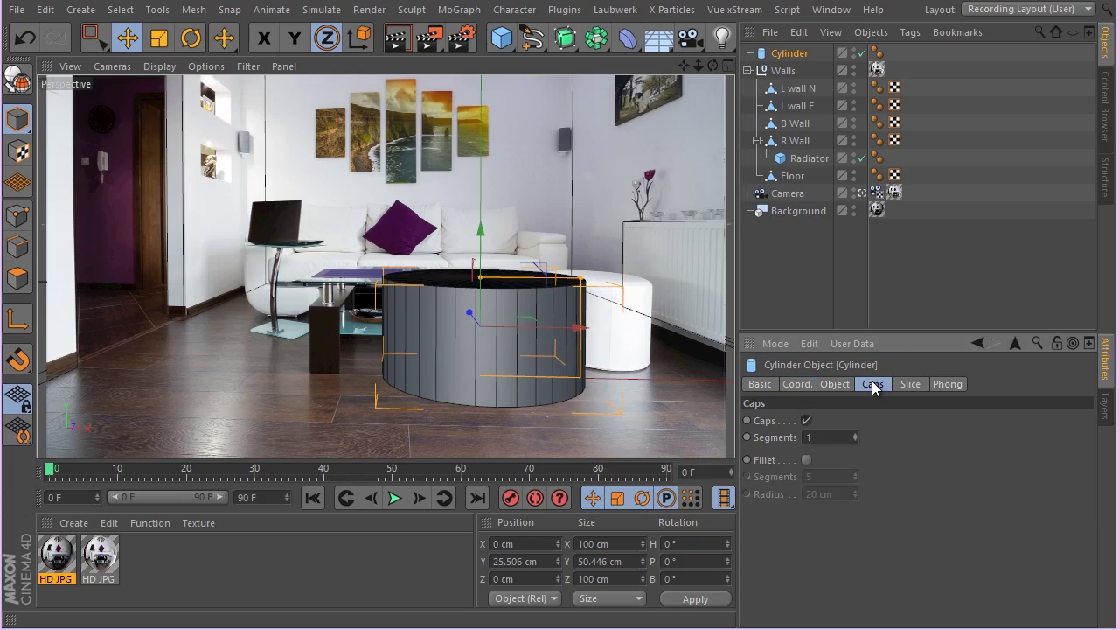
pyautogui.click(806, 460)
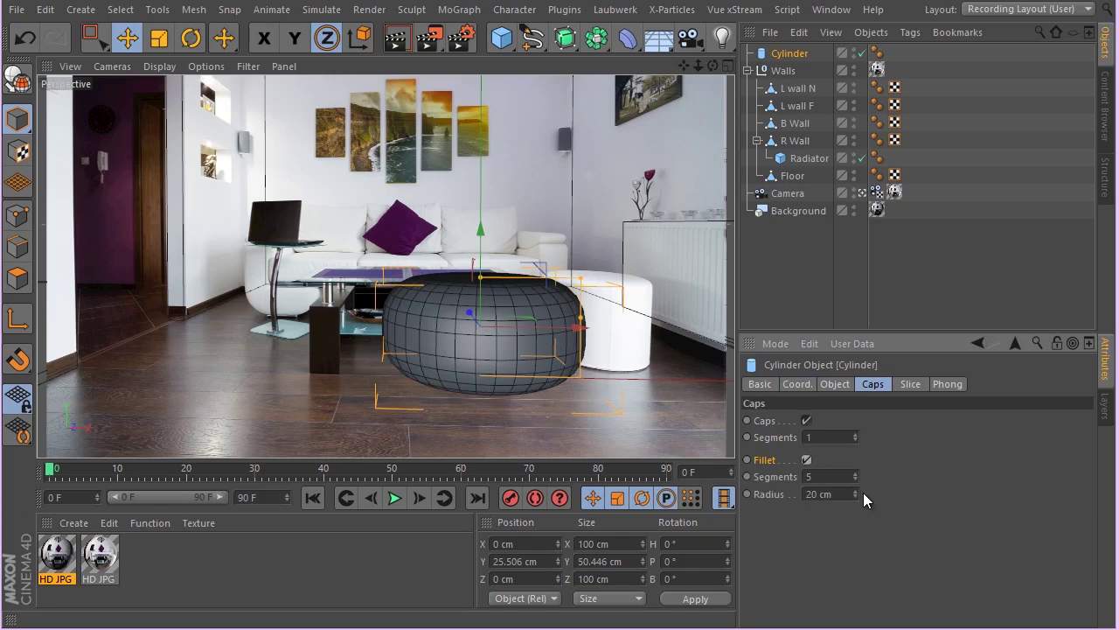
pyautogui.click(837, 494)
pyautogui.write('5')
pyautogui.press('Return')
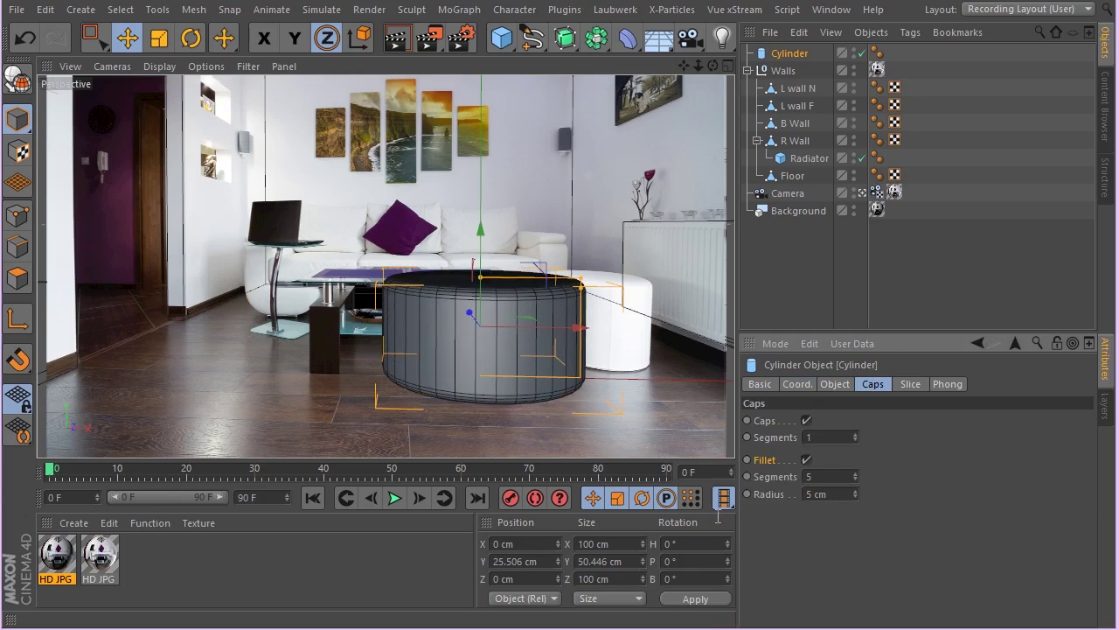
# Step: Move the cylinder over the pouf at about X 71 cm, Z 32 cm and reduce its diameter to about 70 cm
pyautogui.moveTo(547, 327); pyautogui.dragTo(634, 348)
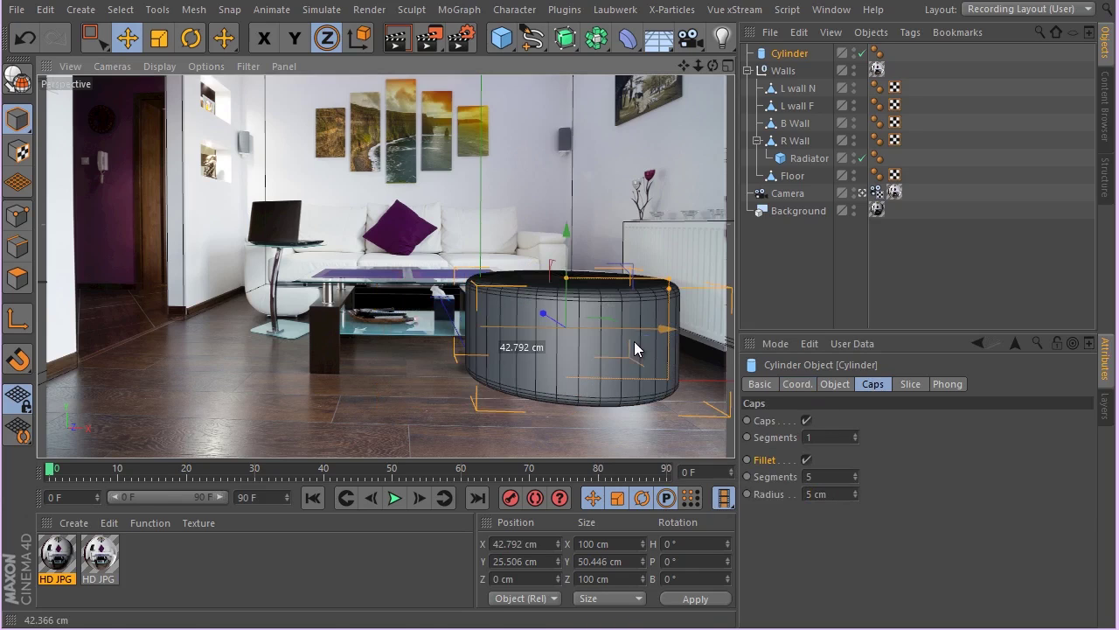
pyautogui.moveTo(669, 293); pyautogui.dragTo(617, 295)
pyautogui.moveTo(539, 315); pyautogui.dragTo(662, 309)
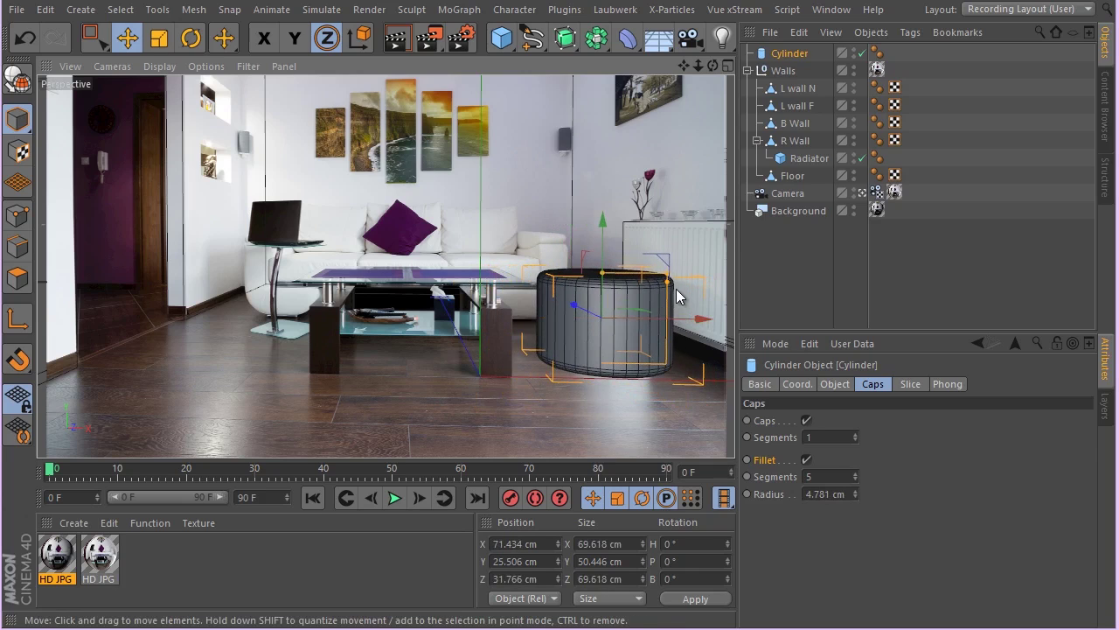
# Step: Make the cylinder editable and lower it in the right view to about Y 14 cm so its base rests on the floor
pyautogui.press('c')
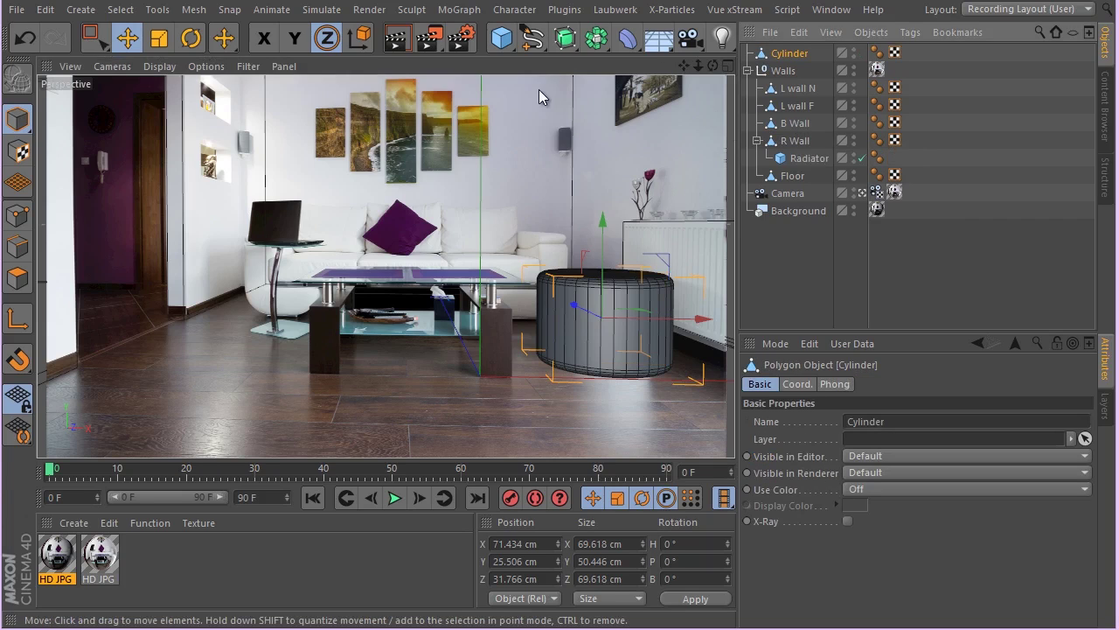
pyautogui.middleClick(479, 162)
pyautogui.middleClick(315, 406)
pyautogui.scroll(5, 294, 237)
pyautogui.scroll(2, 469, 252)
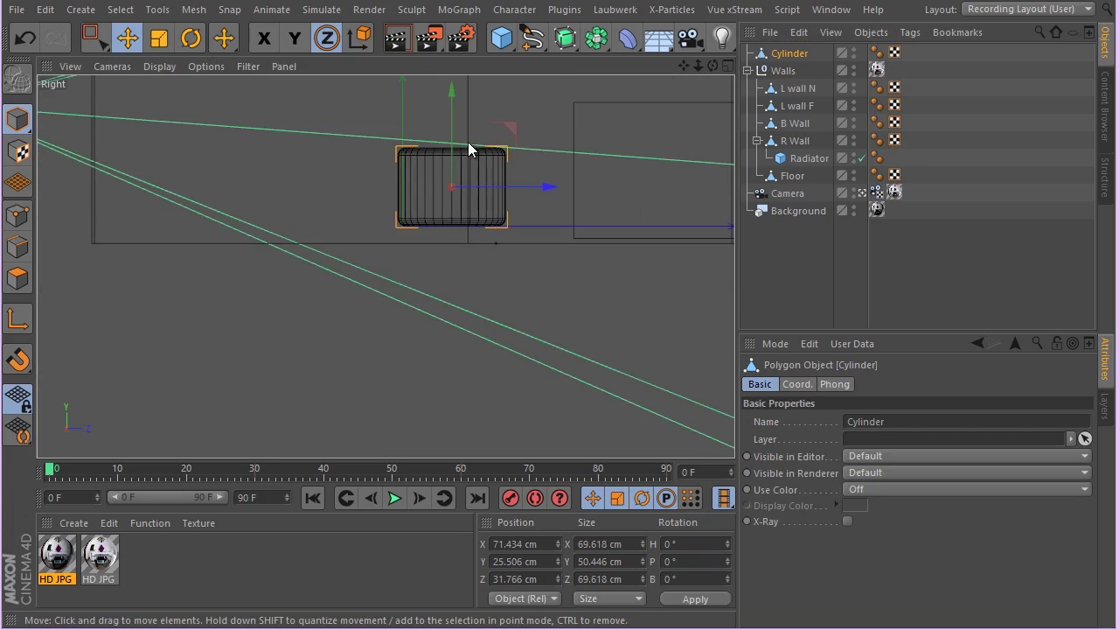
pyautogui.moveTo(452, 128); pyautogui.dragTo(449, 210)
pyautogui.scroll(4, 440, 251)
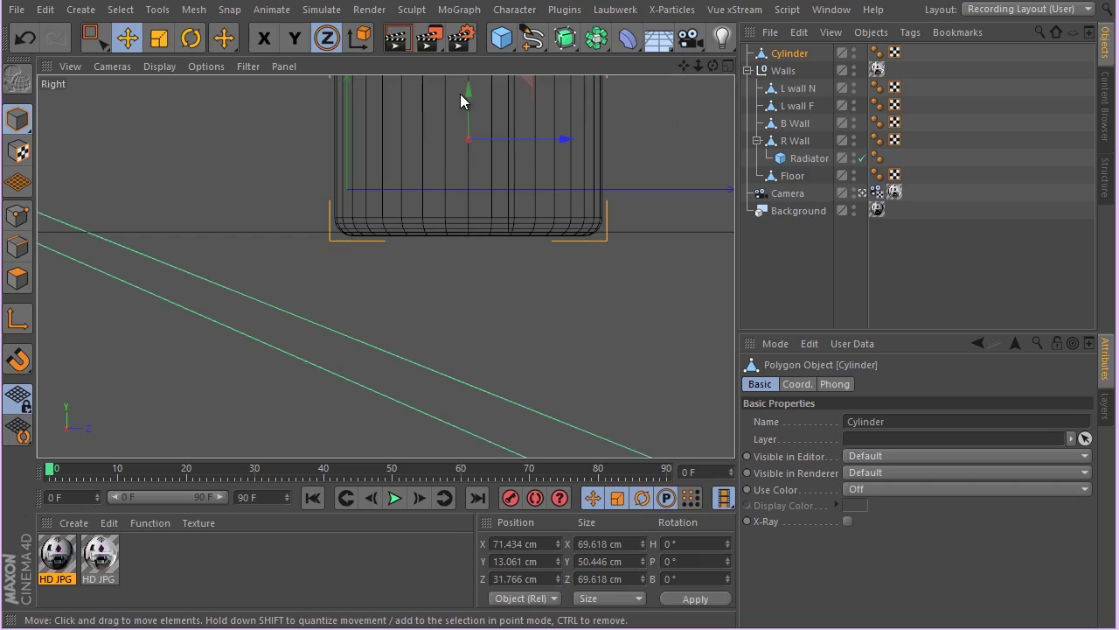
pyautogui.moveTo(475, 95); pyautogui.dragTo(485, 91)
# Step: Move the cylinder's axis to its base using Axis Center with Y at -100%
pyautogui.click(16, 320)
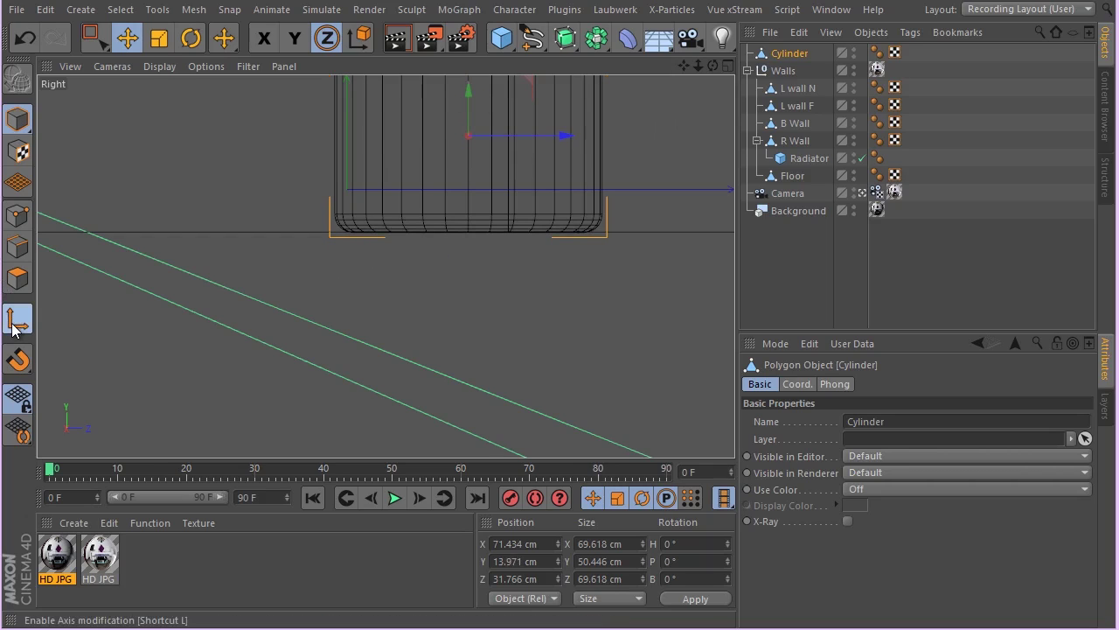
pyautogui.click(193, 9)
pyautogui.moveTo(227, 172)
pyautogui.click(344, 176)
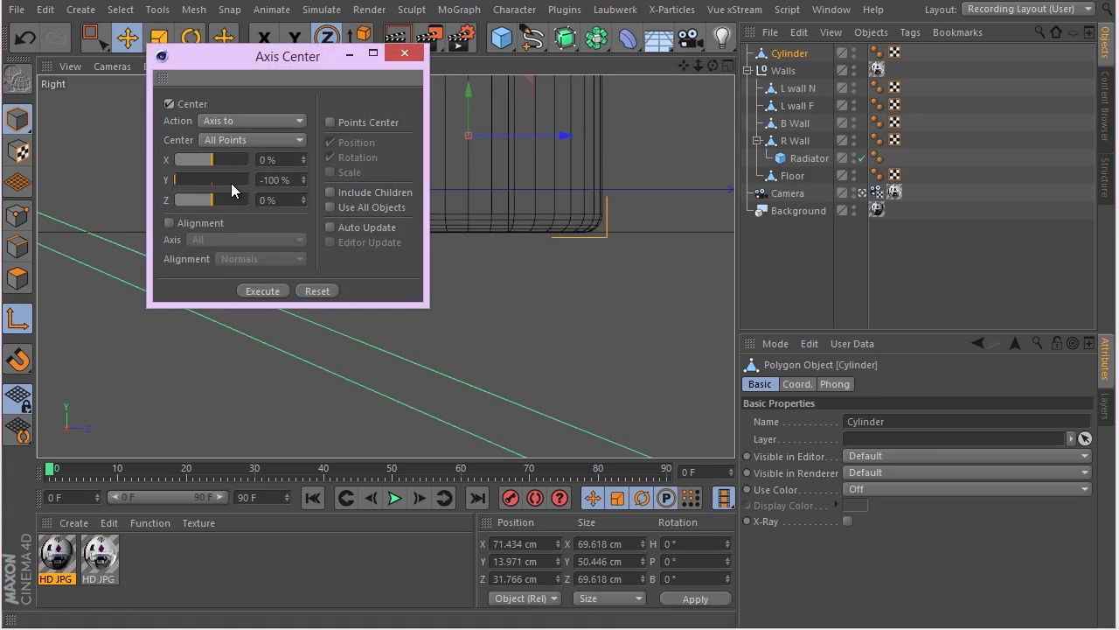
pyautogui.click(258, 289)
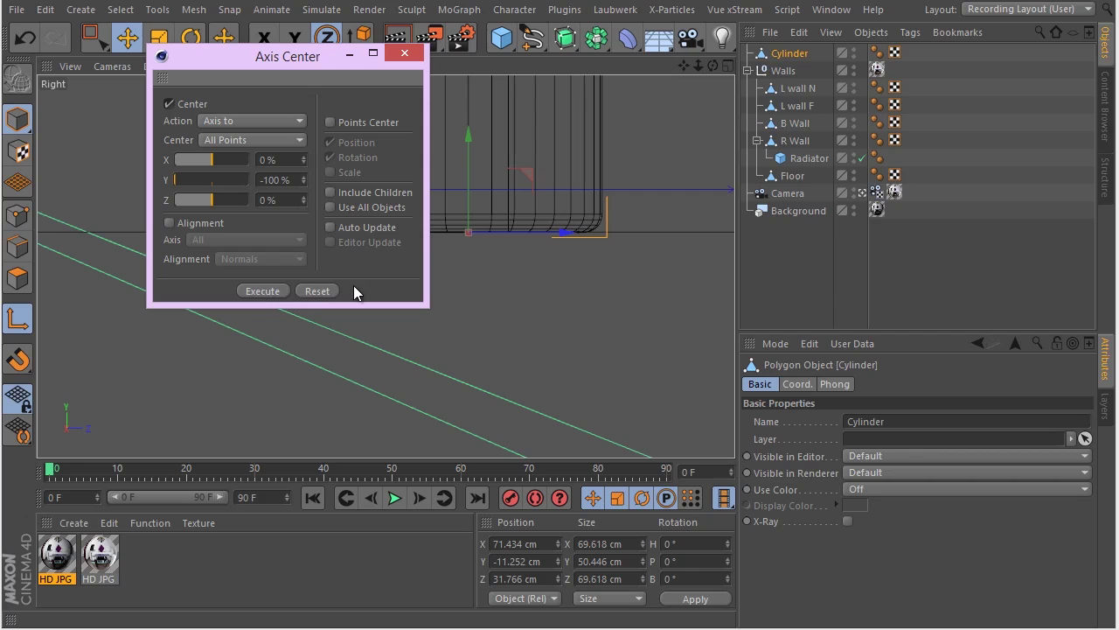
pyautogui.click(404, 53)
# Step: Slide the cylinder in the perspective view to about Z 46 cm and make it a child of the Walls null
pyautogui.middleClick(358, 199)
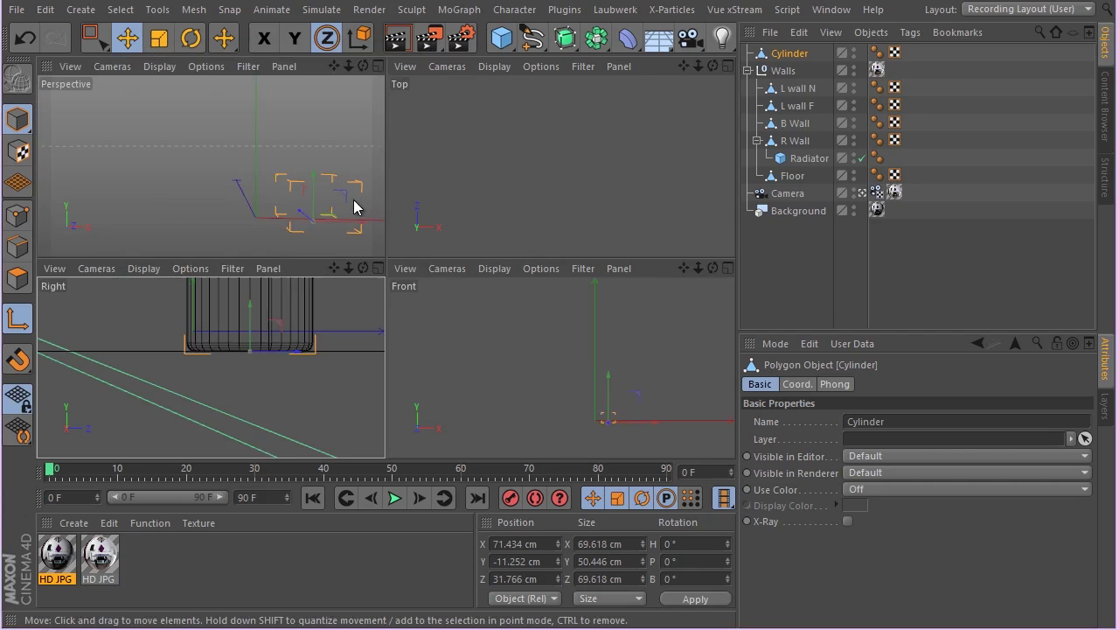
pyautogui.middleClick(358, 198)
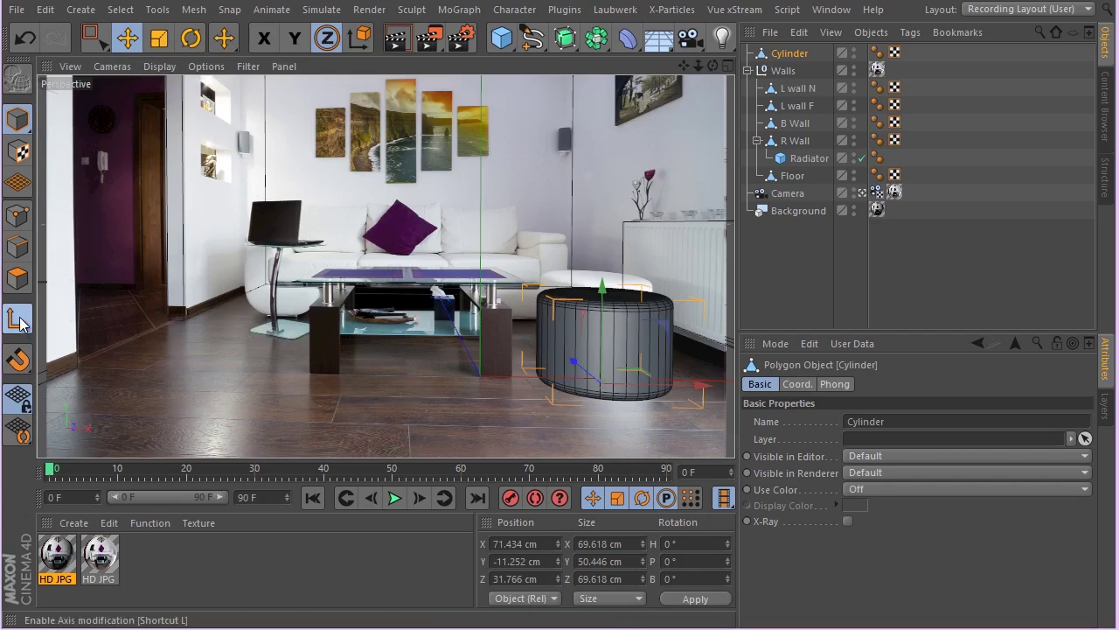
pyautogui.moveTo(581, 364); pyautogui.dragTo(633, 310)
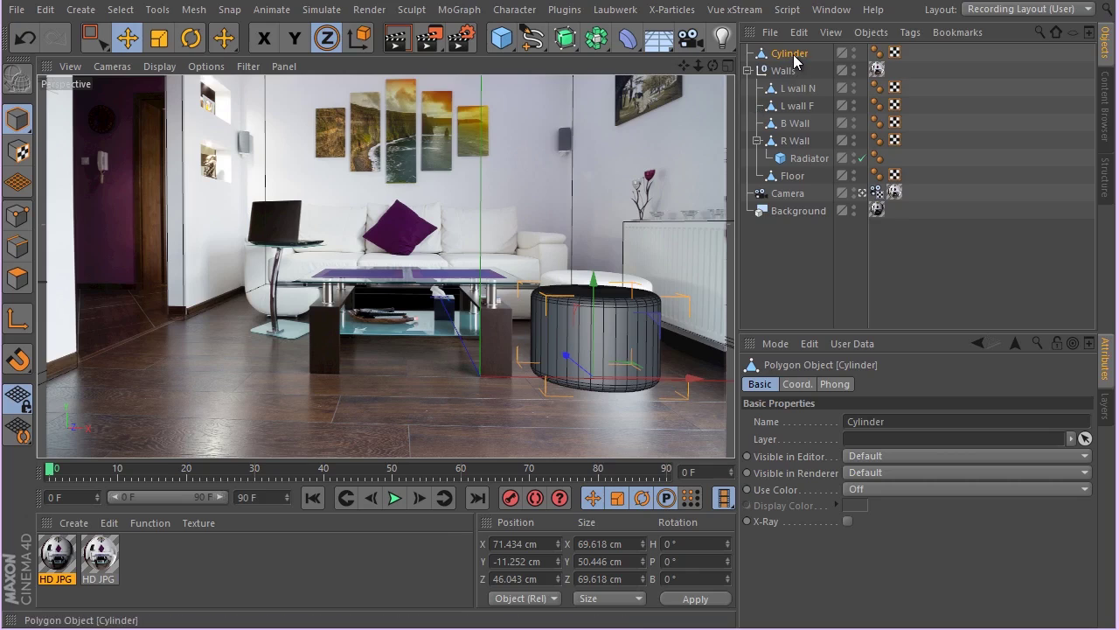
pyautogui.moveTo(794, 55); pyautogui.dragTo(794, 82)
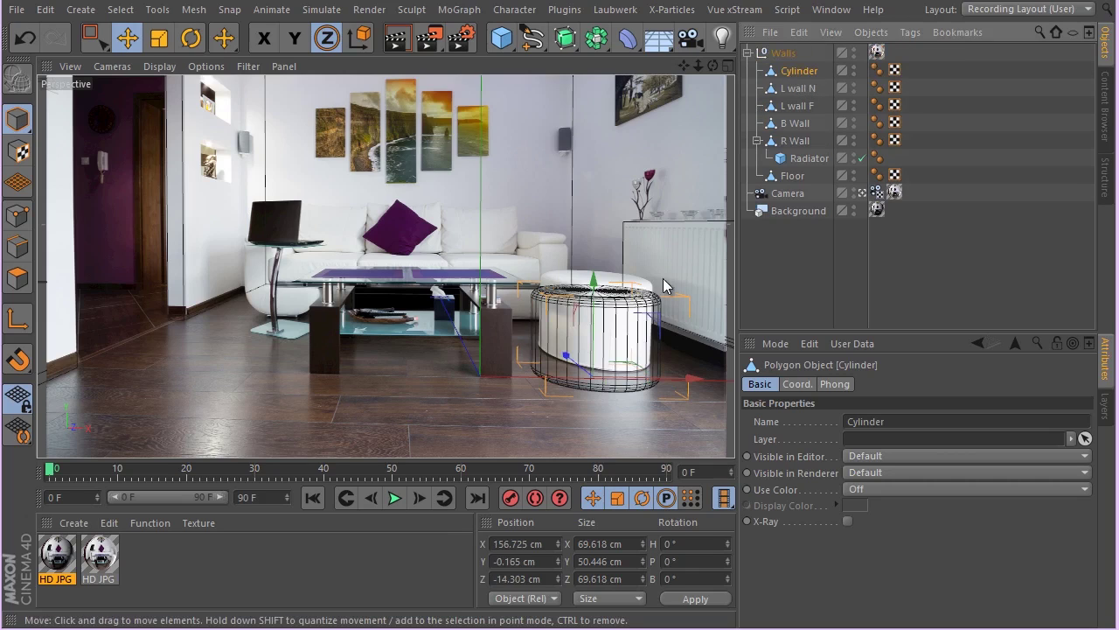
# Step: Align the cylinder with the photographed pouf at about X 170 cm, Z 32 cm, undoing the trial upward move
pyautogui.moveTo(595, 283); pyautogui.dragTo(601, 241)
pyautogui.hotkey('ctrl', 'z')
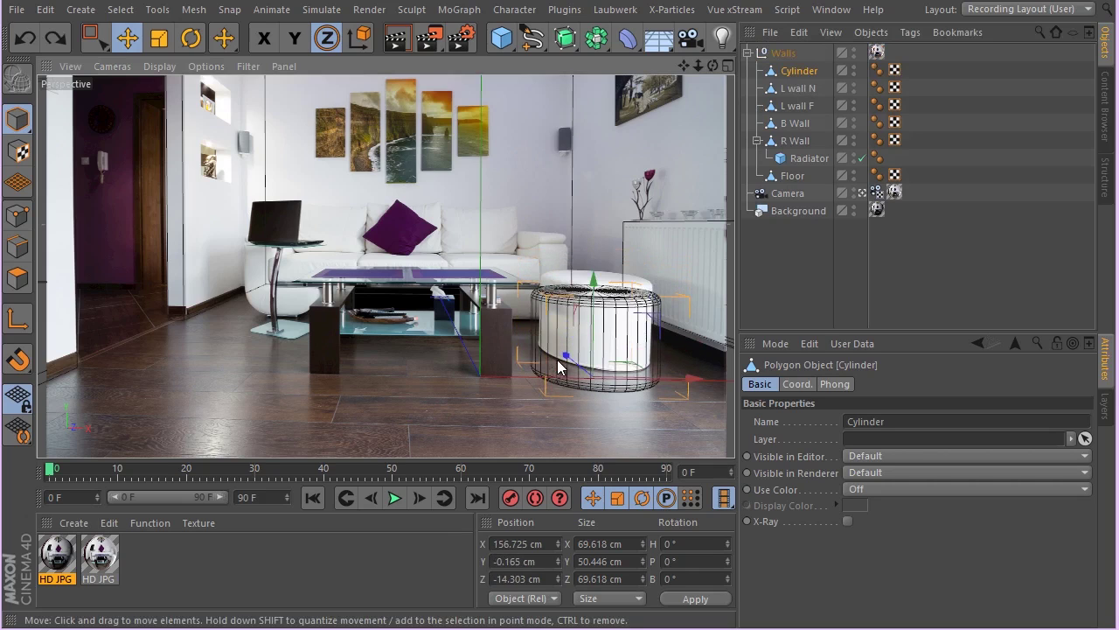
pyautogui.moveTo(574, 346); pyautogui.dragTo(573, 363)
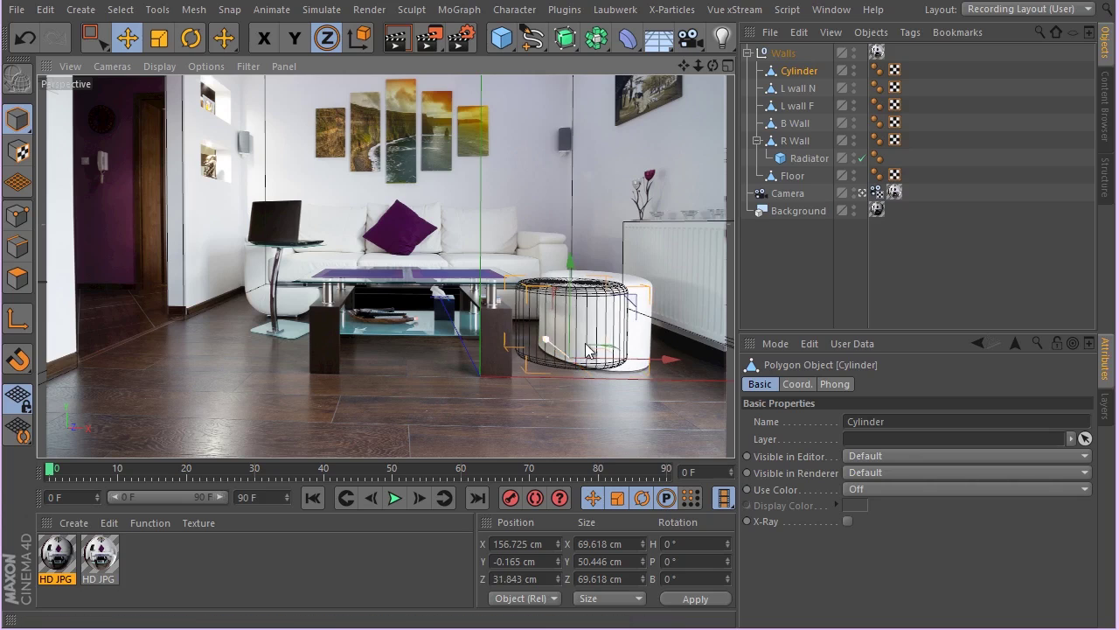
pyautogui.moveTo(675, 360)
pyautogui.mouseDown()
pyautogui.moveTo(655, 355)
pyautogui.moveTo(700, 358)
pyautogui.moveTo(687, 359)
pyautogui.mouseUp()
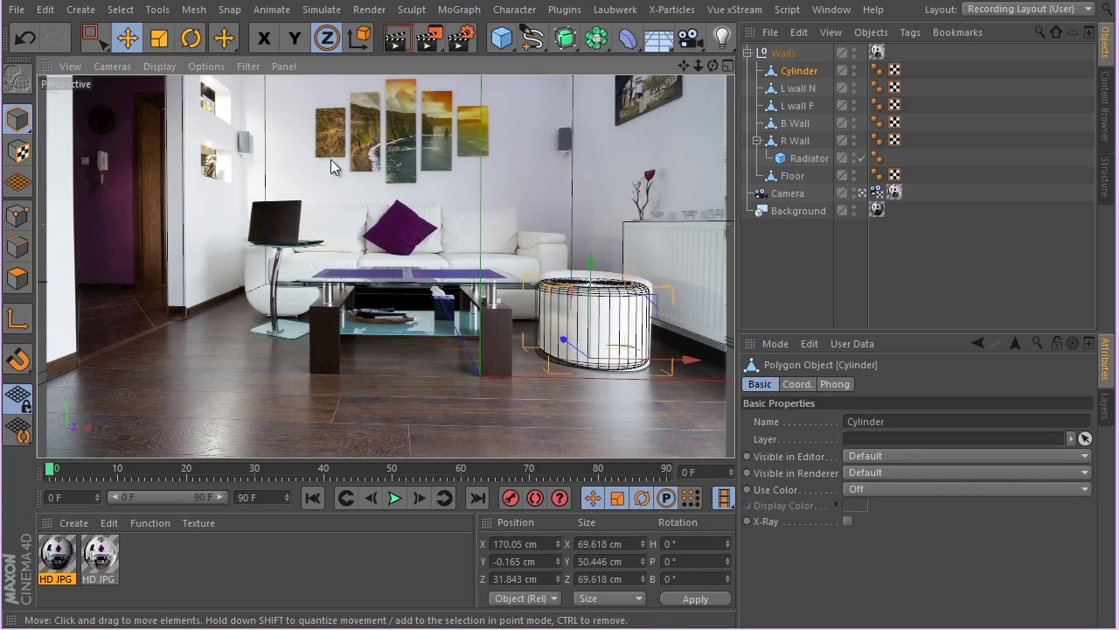
# Step: Scale the cylinder to about 66 × 52 × 104 cm to match the photographed pouf
pyautogui.click(159, 38)
pyautogui.moveTo(552, 341); pyautogui.dragTo(551, 341)
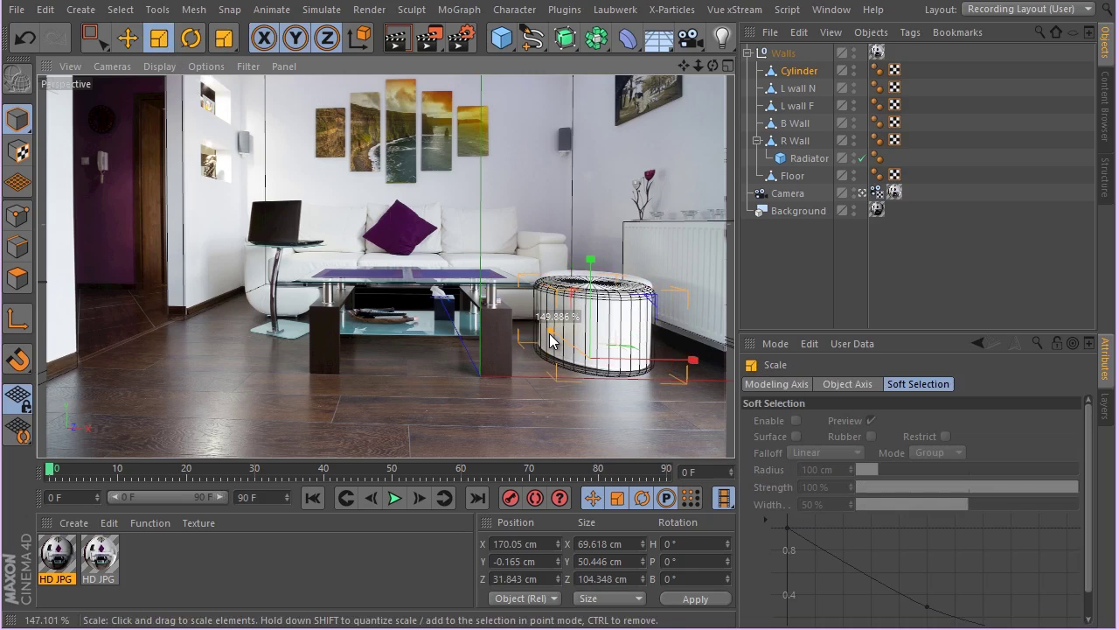
pyautogui.moveTo(693, 360); pyautogui.dragTo(682, 363)
pyautogui.moveTo(591, 260); pyautogui.dragTo(589, 248)
# Step: Move the cylinder along X and Z onto the pouf at about X 174 cm, Z 41 cm, and deselect it
pyautogui.click(127, 38)
pyautogui.press('x')
pyautogui.press('y')
pyautogui.moveTo(560, 344); pyautogui.dragTo(567, 346)
pyautogui.moveTo(682, 358); pyautogui.dragTo(689, 360)
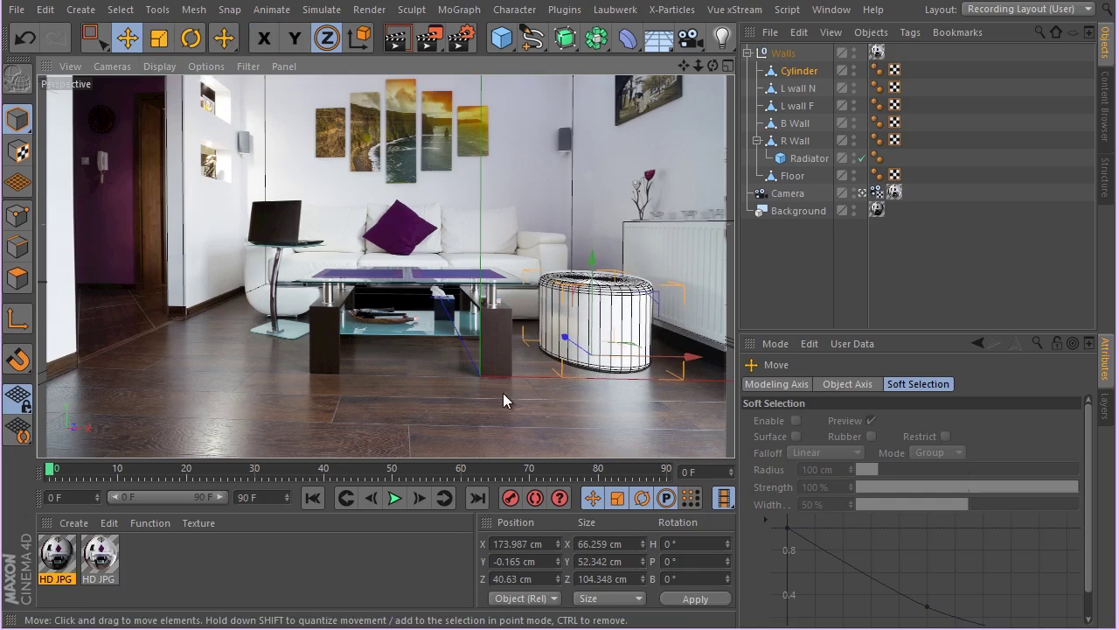
pyautogui.click(547, 405)
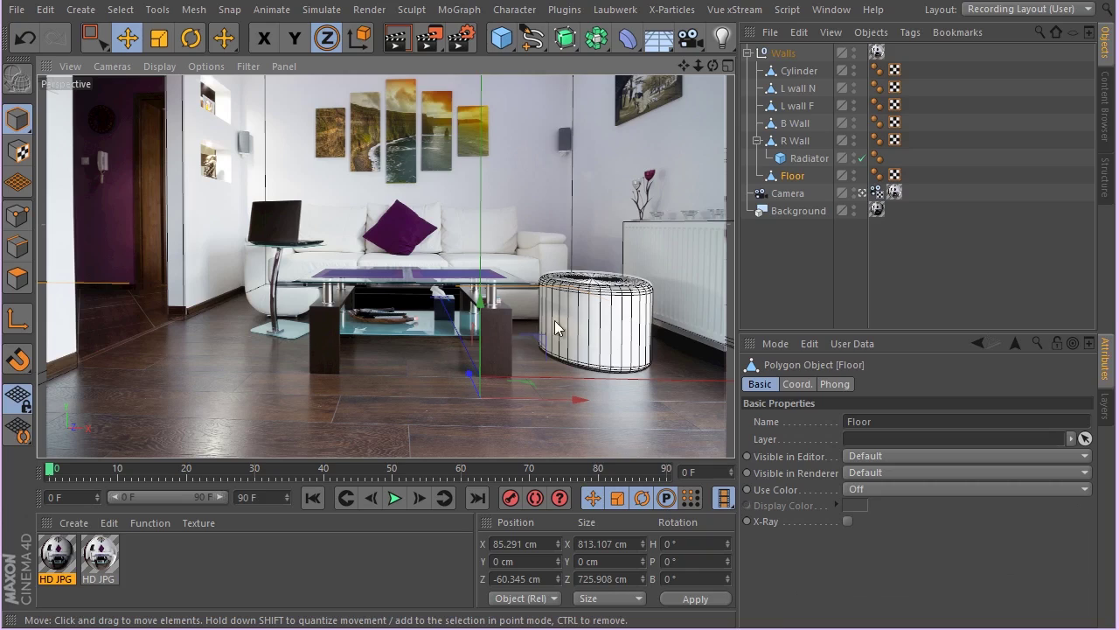
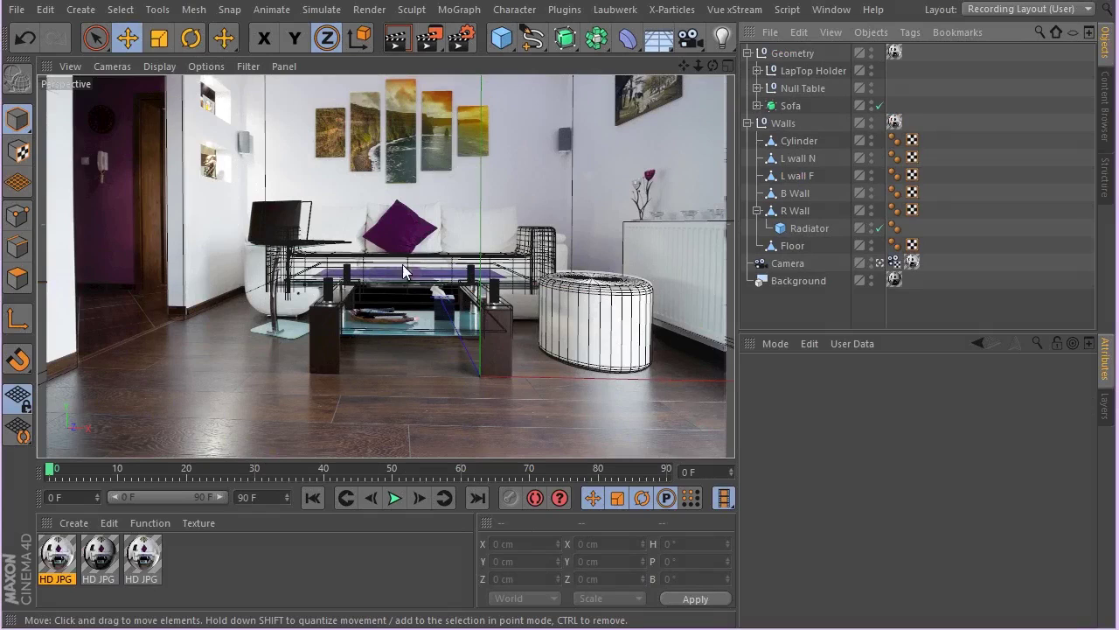
# Step: Check which geometry belongs to the Sofa, Null Table and LapTop Holder, and hide the table and laptop holder
pyautogui.click(792, 106)
pyautogui.click(803, 89)
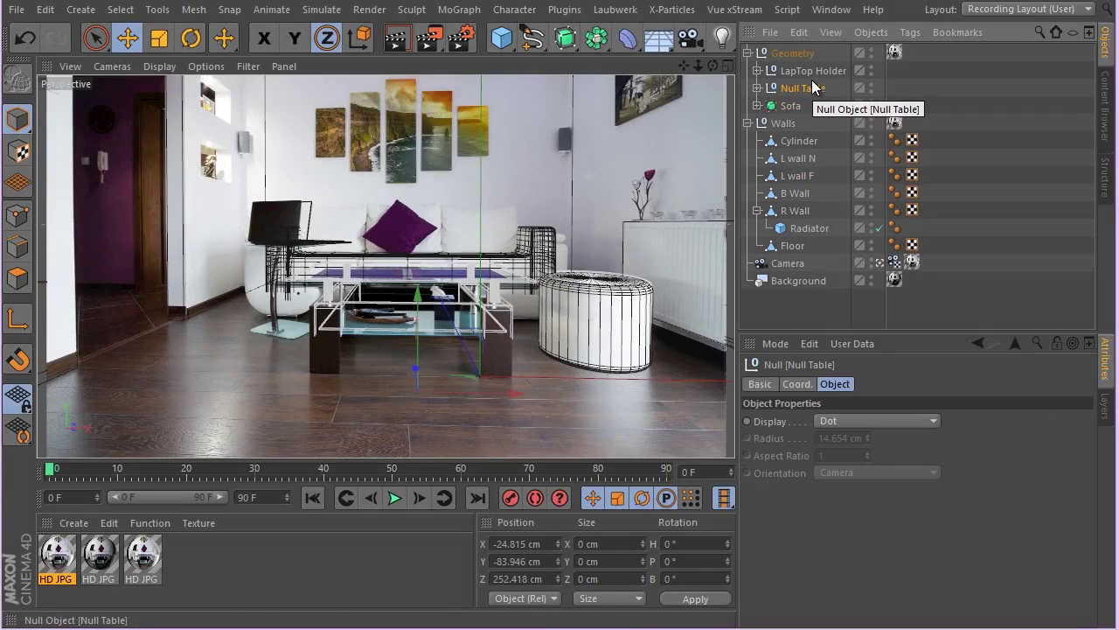
pyautogui.click(811, 72)
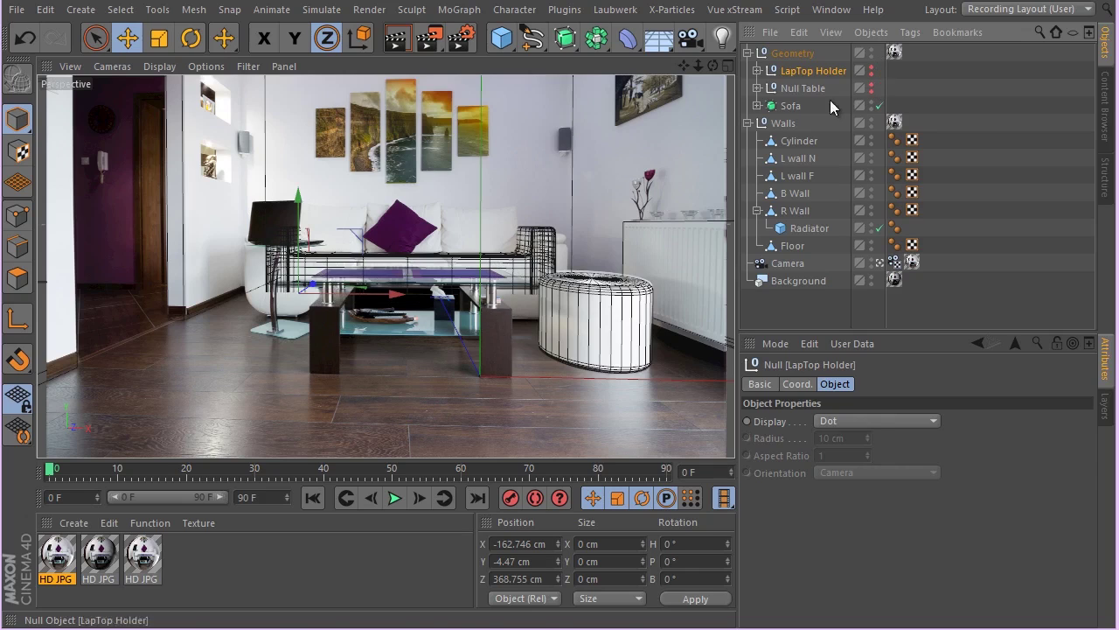
# Step: Move the Sofa along Z in the top view to about 376 cm so it sits inside the back wall
pyautogui.middleClick(477, 202)
pyautogui.middleClick(516, 209)
pyautogui.scroll(-8, 521, 216)
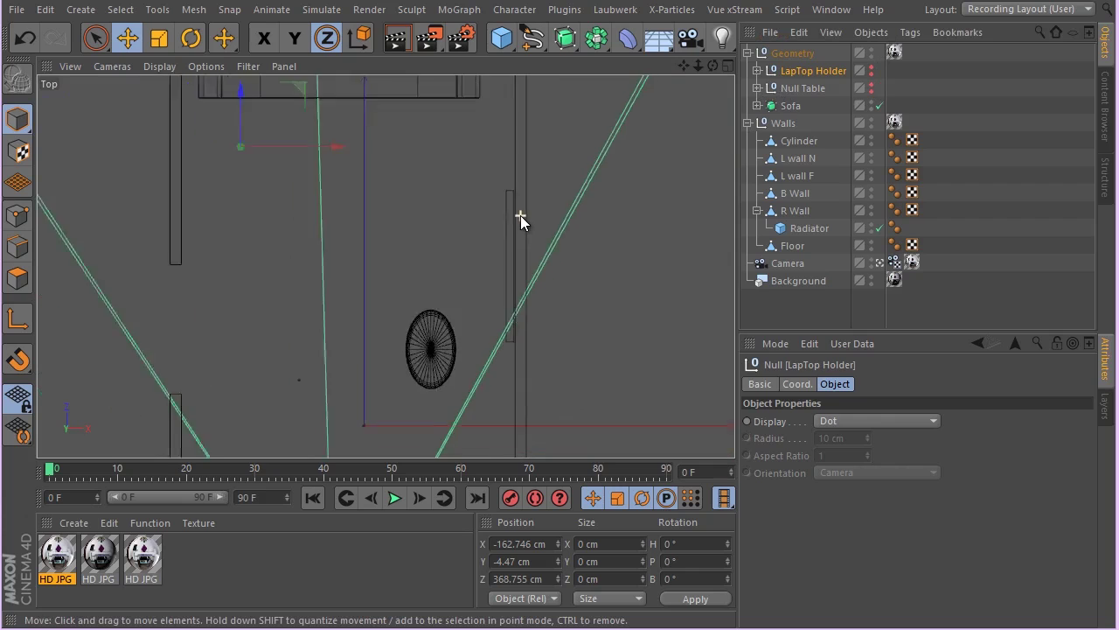
pyautogui.moveTo(683, 66); pyautogui.dragTo(722, 170)
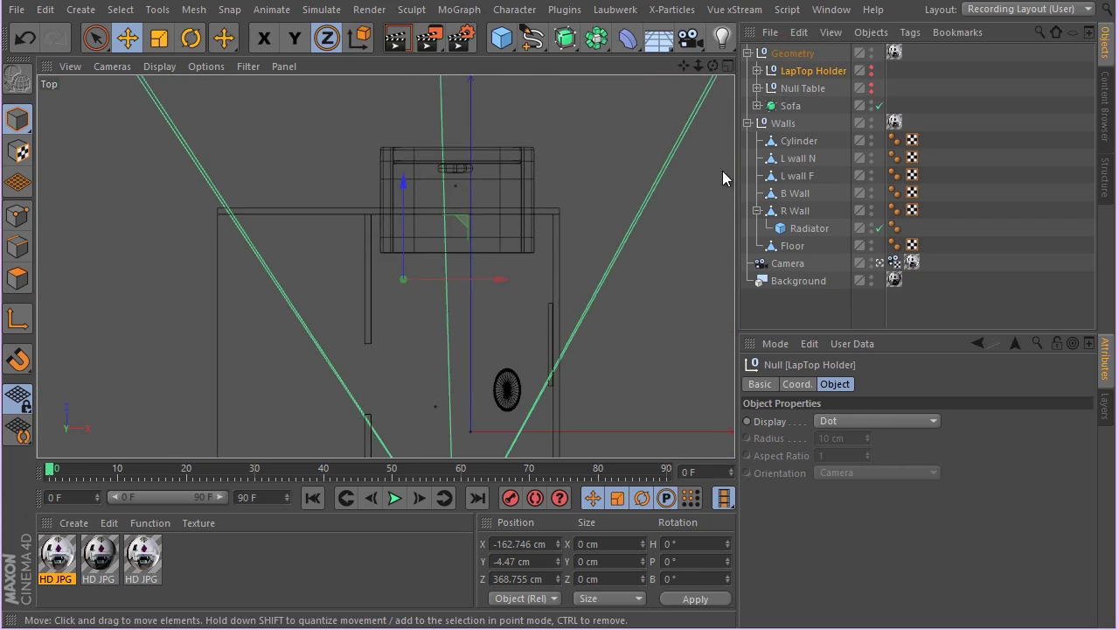
pyautogui.click(791, 106)
pyautogui.moveTo(455, 104); pyautogui.dragTo(456, 197)
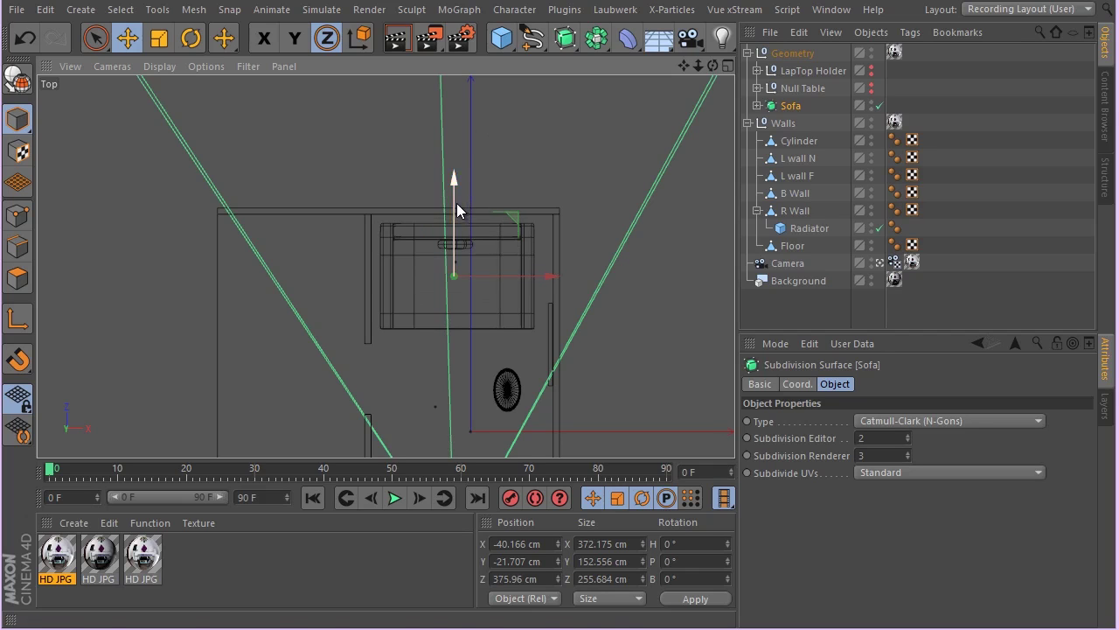
# Step: Raise the Sofa in the front view to about Y 4 cm so its base meets the floor line
pyautogui.middleClick(540, 276)
pyautogui.middleClick(301, 224)
pyautogui.middleClick(304, 248)
pyautogui.middleClick(402, 384)
pyautogui.scroll(5, 469, 380)
pyautogui.moveTo(402, 341); pyautogui.dragTo(420, 290)
pyautogui.scroll(8, 409, 373)
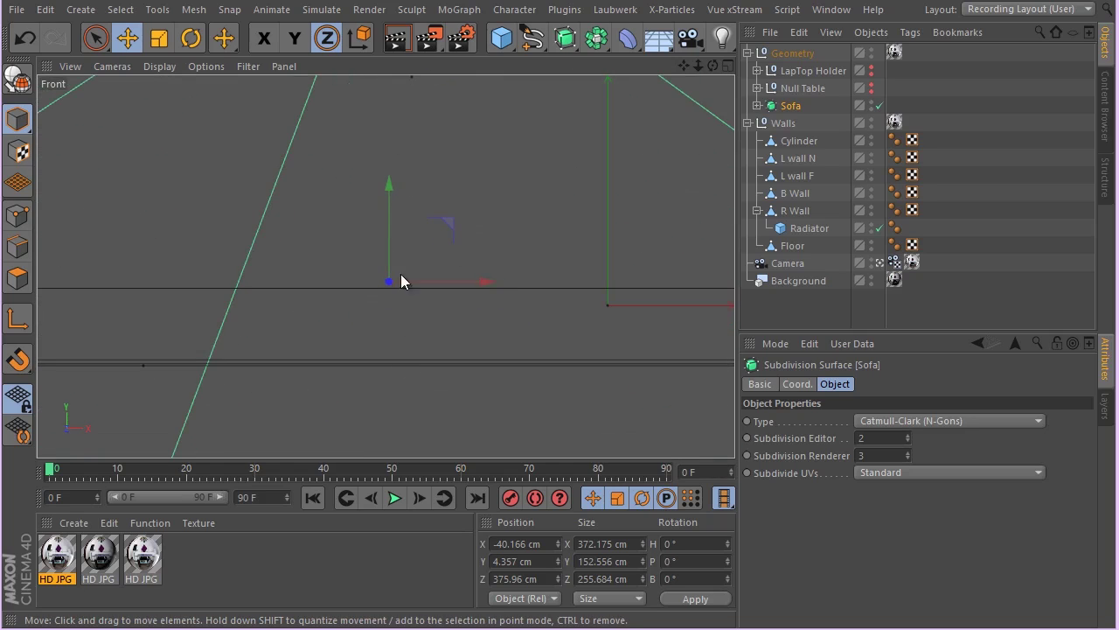
pyautogui.moveTo(386, 222)
pyautogui.mouseDown()
pyautogui.moveTo(407, 206)
pyautogui.moveTo(399, 222)
pyautogui.moveTo(370, 229)
pyautogui.mouseUp()
pyautogui.scroll(-4, 340, 288)
pyautogui.scroll(-2, 350, 297)
pyautogui.scroll(6, 357, 317)
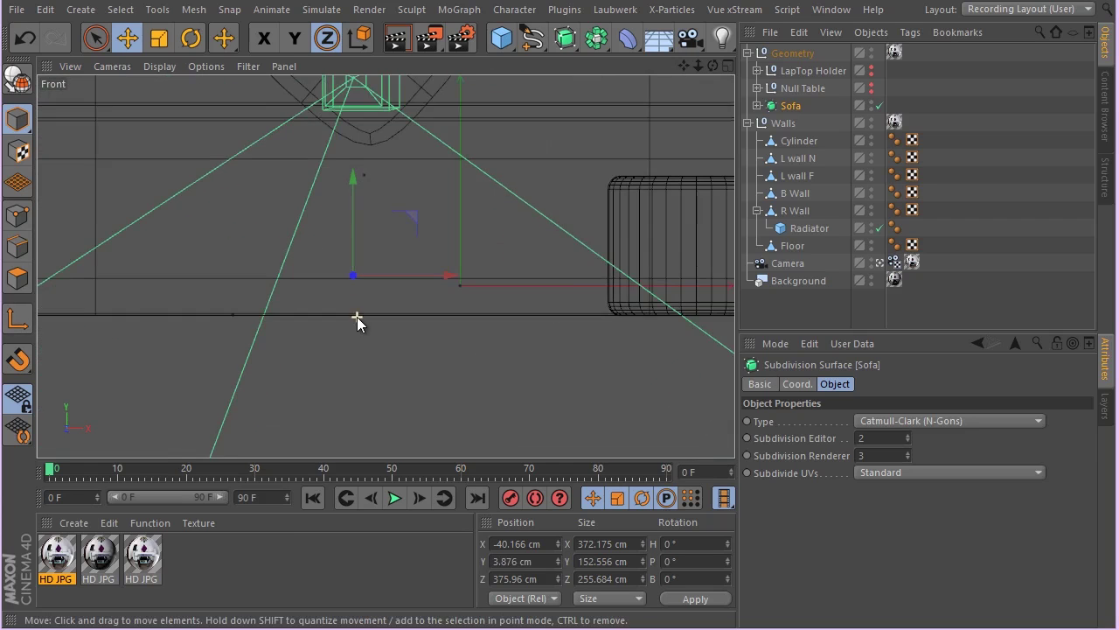
# Step: Lower only the Sofa's axis to floor level at about Y -11 cm using axis modification
pyautogui.click(17, 317)
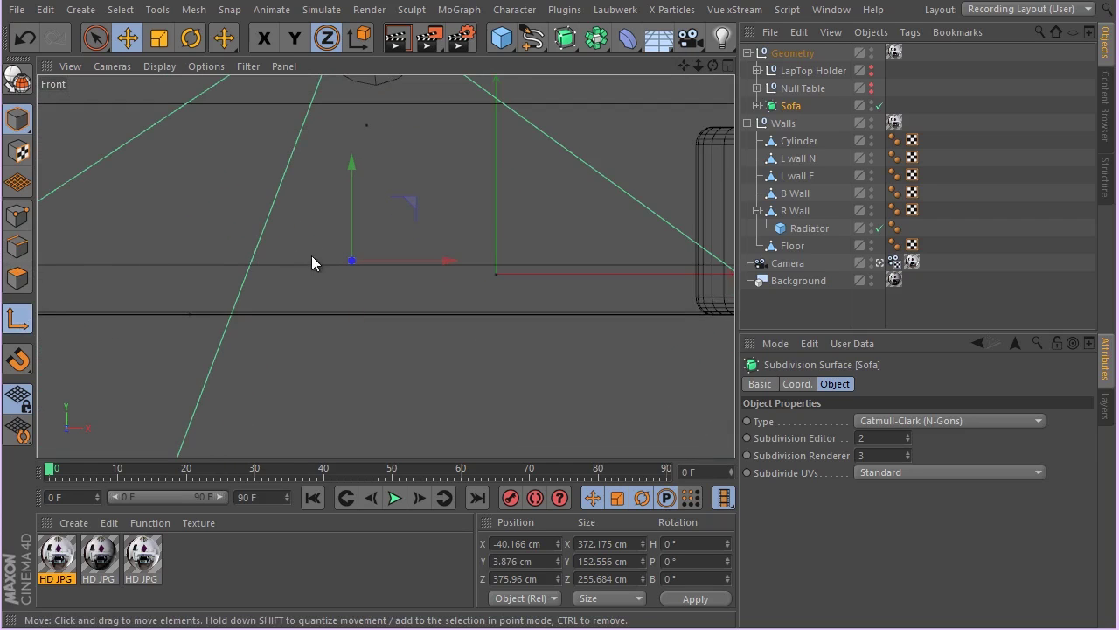
pyautogui.scroll(2, 337, 263)
pyautogui.moveTo(362, 181); pyautogui.dragTo(344, 250)
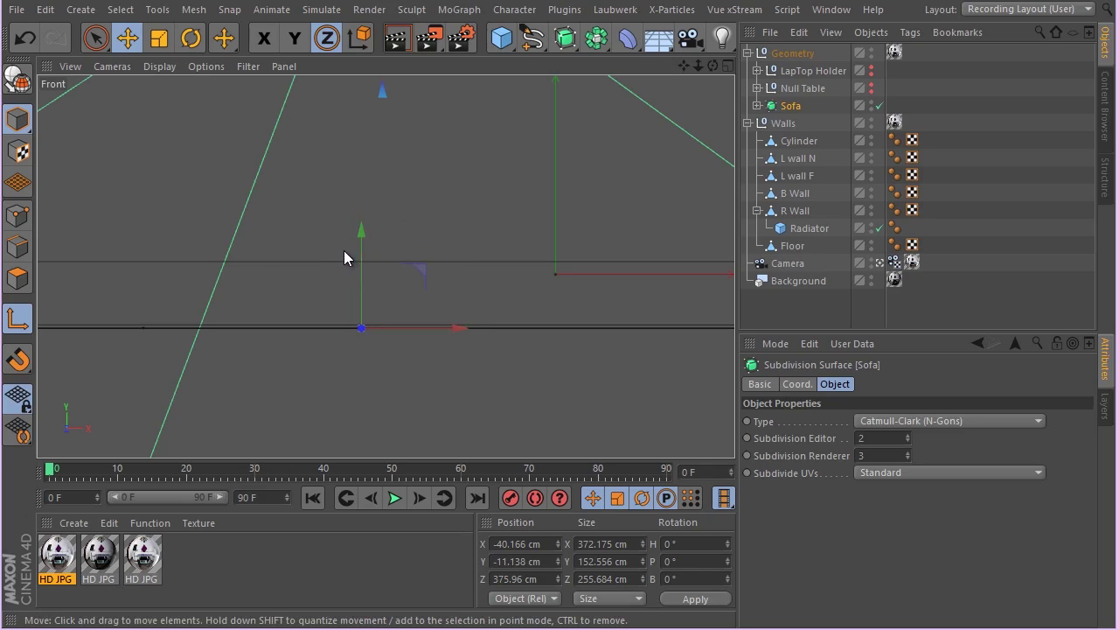
pyautogui.click(18, 318)
# Step: Scale the Sofa uniformly in the perspective view to about 308 × 126 × 211 cm, undoing the first trial scale
pyautogui.middleClick(202, 249)
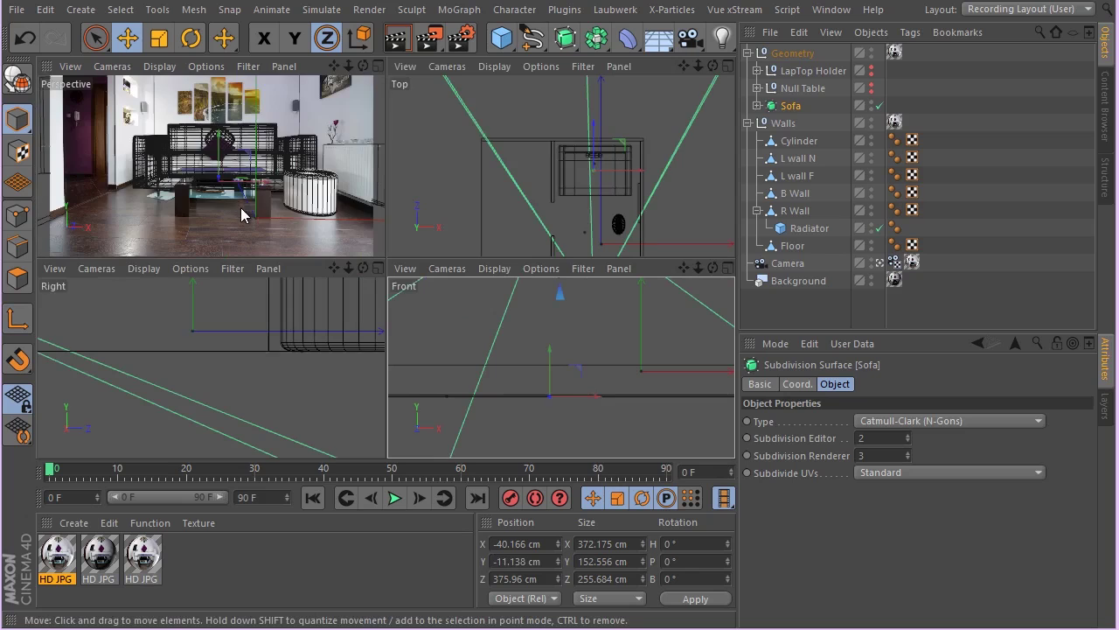
pyautogui.middleClick(480, 201)
pyautogui.middleClick(353, 208)
pyautogui.middleClick(282, 194)
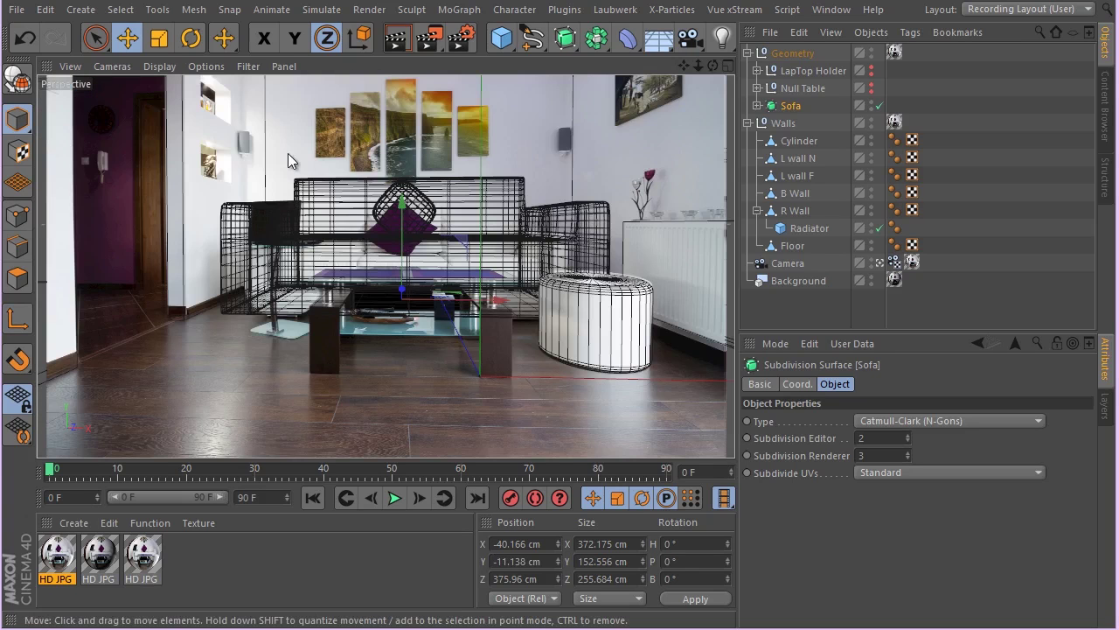
pyautogui.click(159, 38)
pyautogui.moveTo(424, 313); pyautogui.dragTo(404, 325)
pyautogui.hotkey('ctrl', 'z')
pyautogui.moveTo(459, 359); pyautogui.dragTo(327, 386)
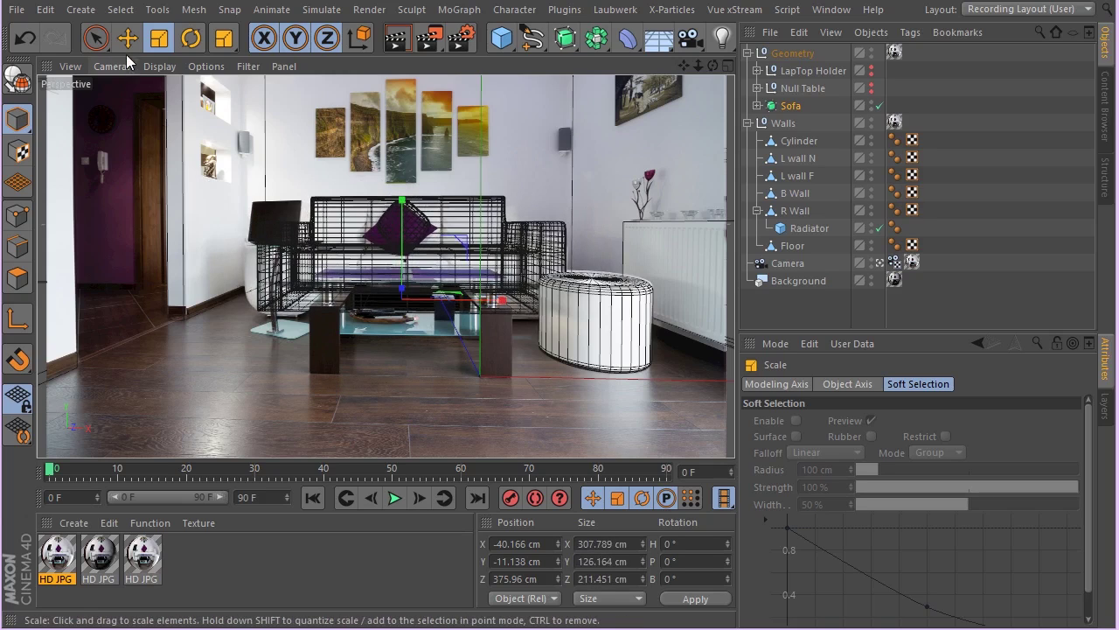
# Step: Fit the Sofa to the photo by scaling it to about 110 cm high and 327 cm wide and shifting it to X -46 cm
pyautogui.moveTo(400, 206); pyautogui.dragTo(406, 219)
pyautogui.moveTo(504, 301); pyautogui.dragTo(496, 302)
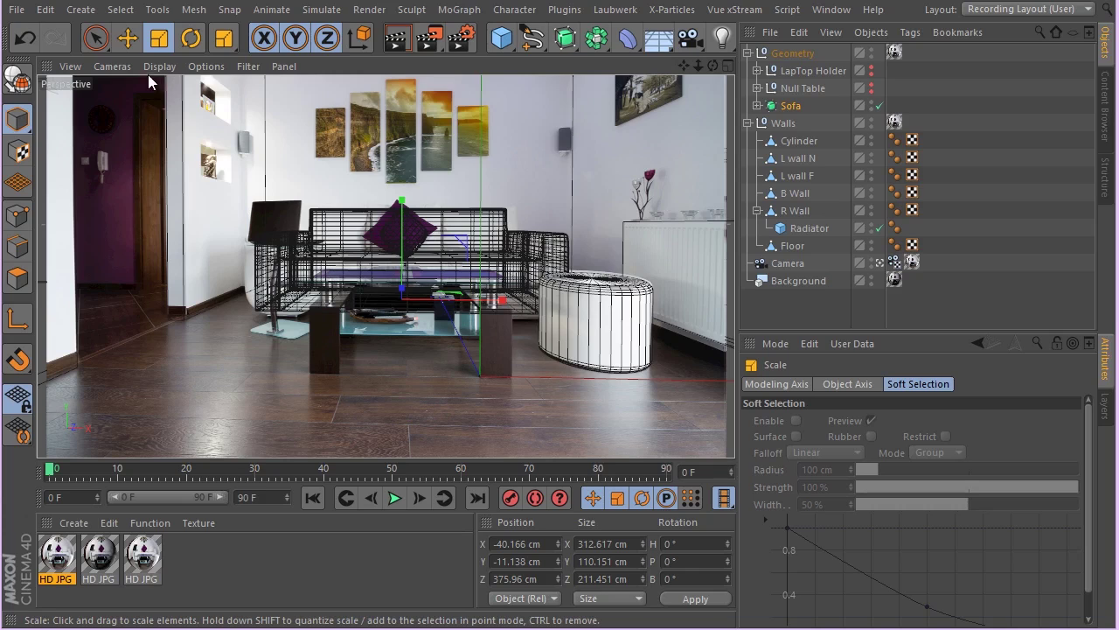
pyautogui.click(127, 37)
pyautogui.moveTo(491, 303); pyautogui.dragTo(486, 306)
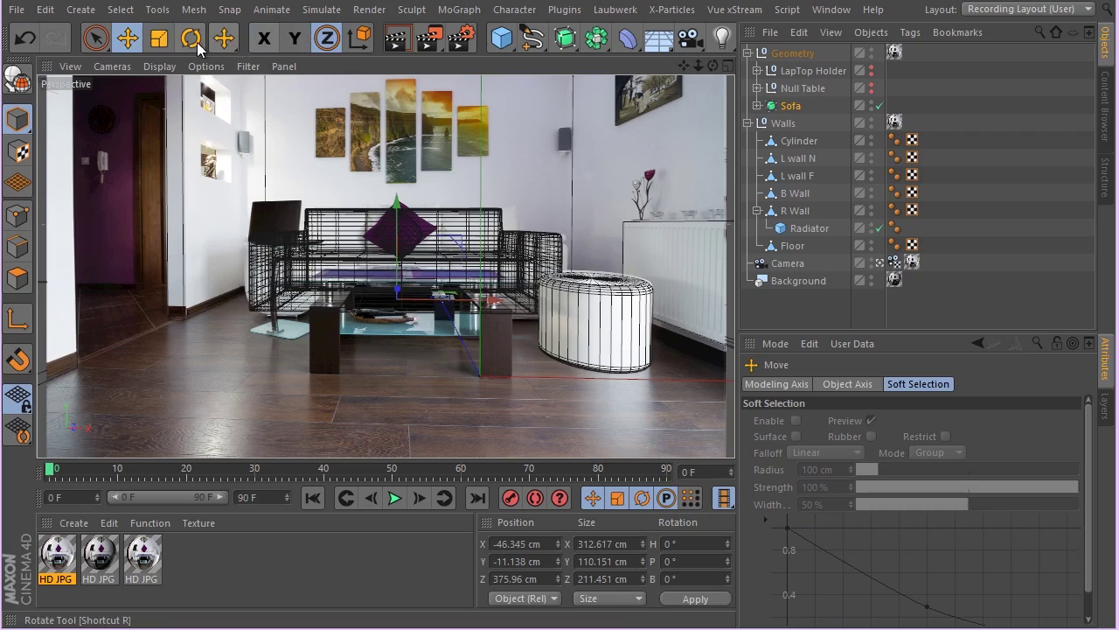
pyautogui.click(160, 38)
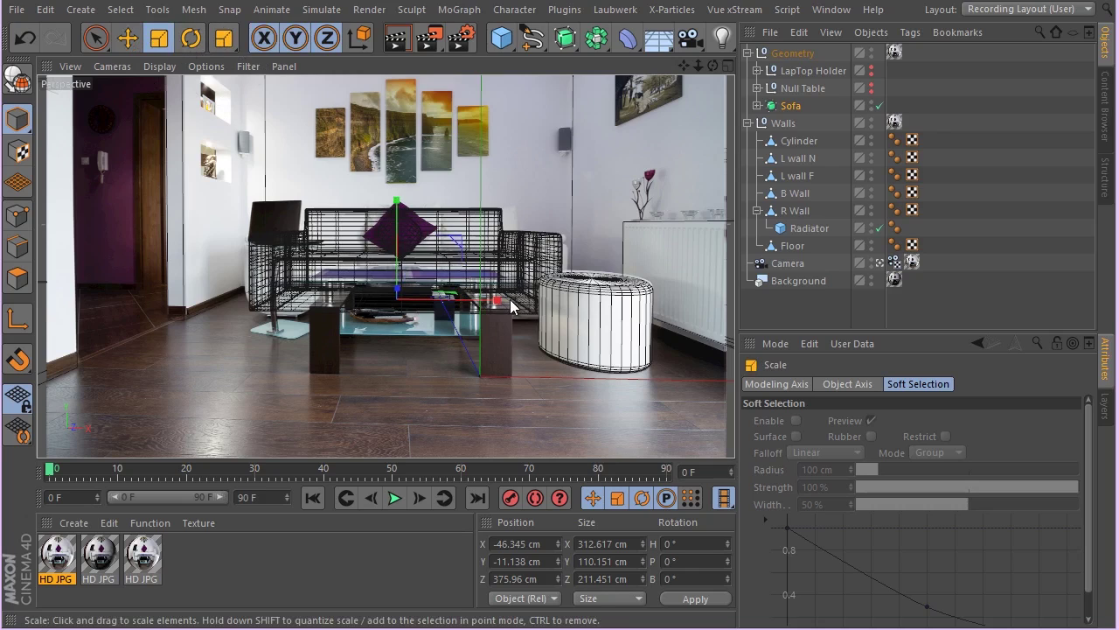
pyautogui.moveTo(494, 301); pyautogui.dragTo(498, 301)
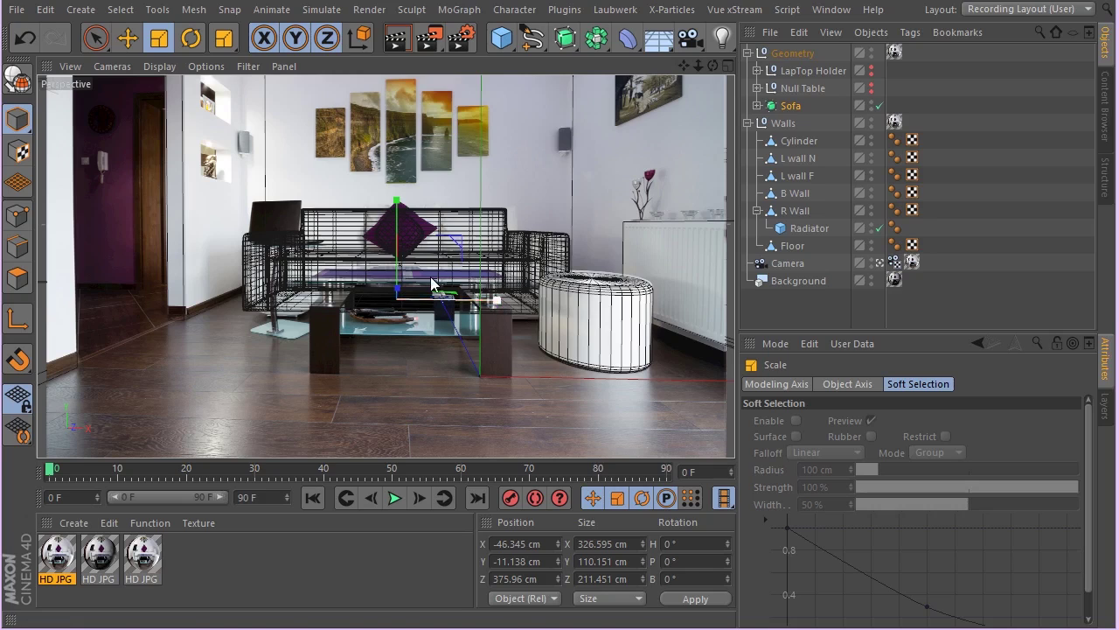
# Step: Bring the Sofa forward to about Z 354 cm and scale it uniformly to about 322 × 109 × 208 cm
pyautogui.click(127, 38)
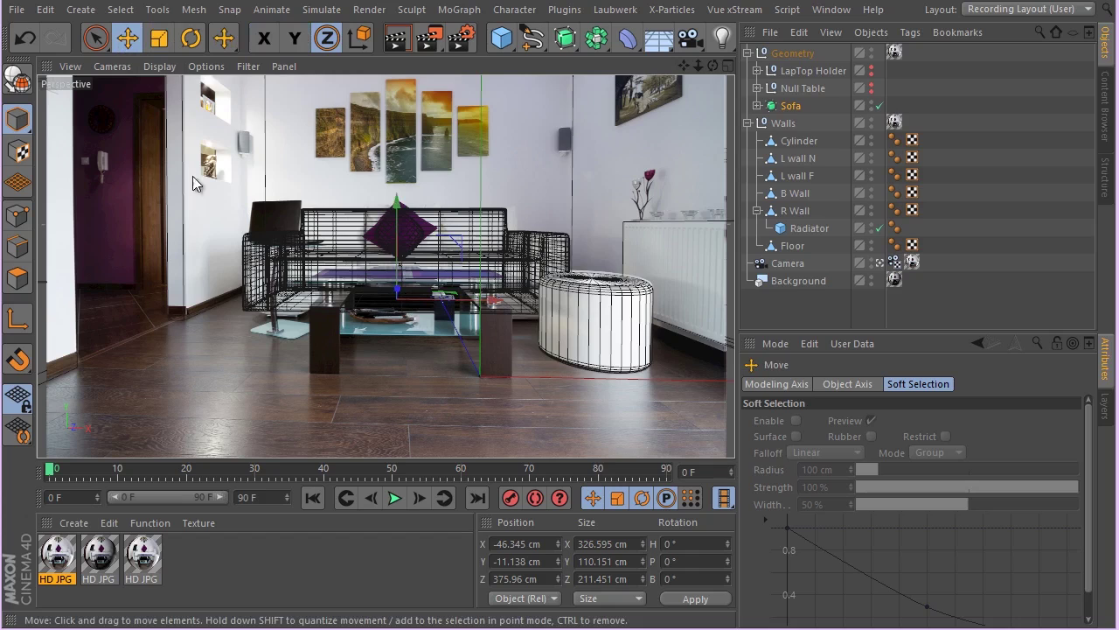
pyautogui.moveTo(210, 274)
pyautogui.mouseDown()
pyautogui.moveTo(198, 277)
pyautogui.moveTo(208, 274)
pyautogui.mouseUp()
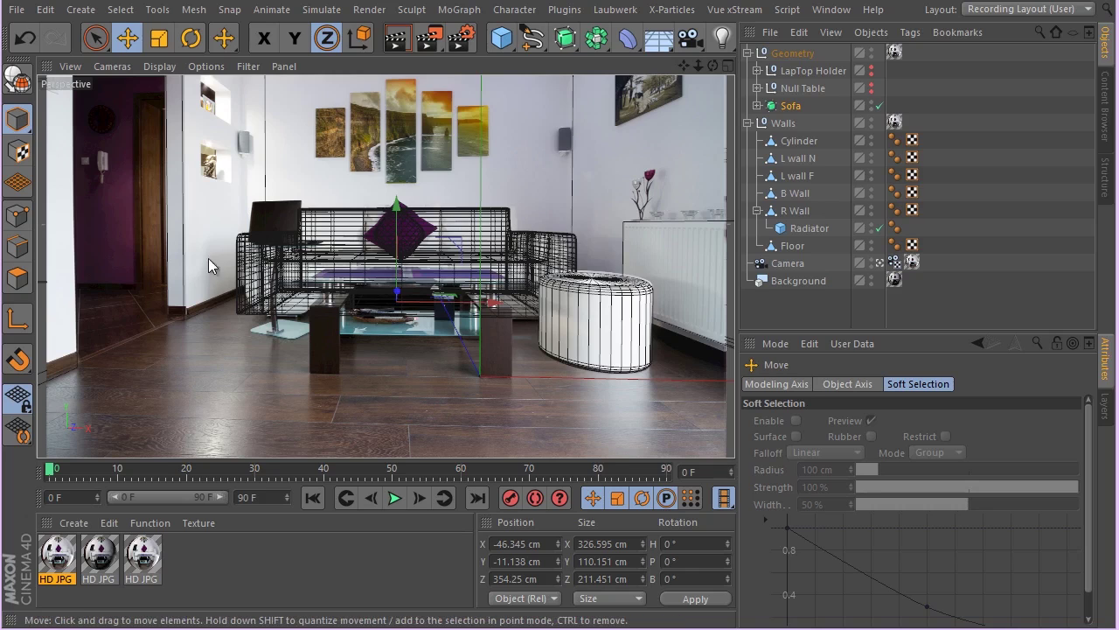
pyautogui.click(159, 39)
pyautogui.moveTo(256, 352); pyautogui.dragTo(258, 351)
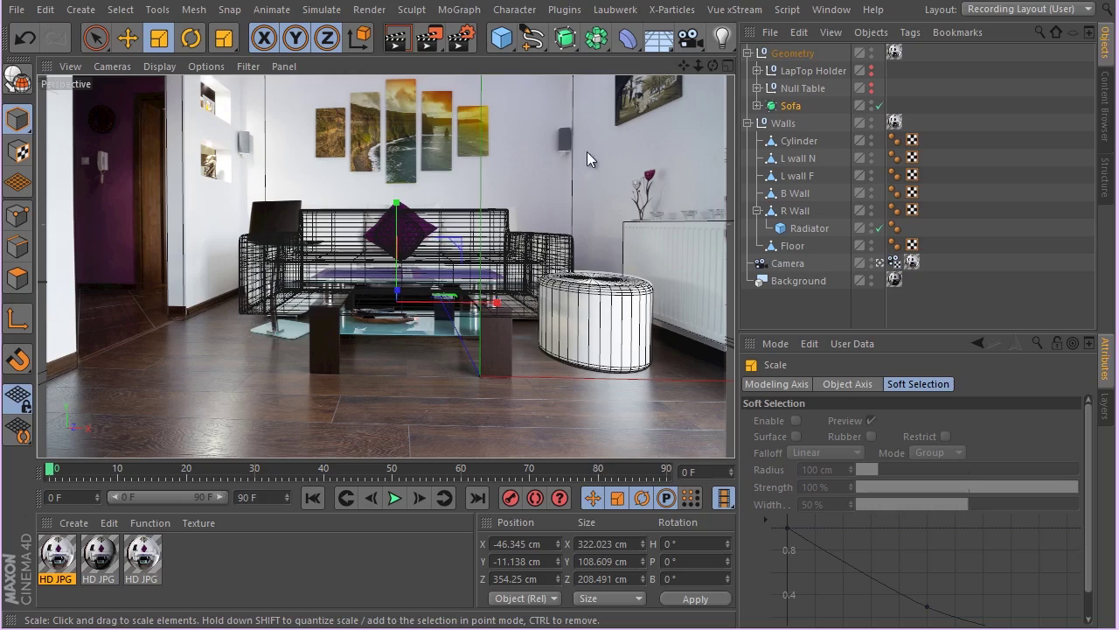
# Step: Hide the Sofa, show the Null Table and move the table along Z in the top view to about 111 cm
pyautogui.click(872, 103)
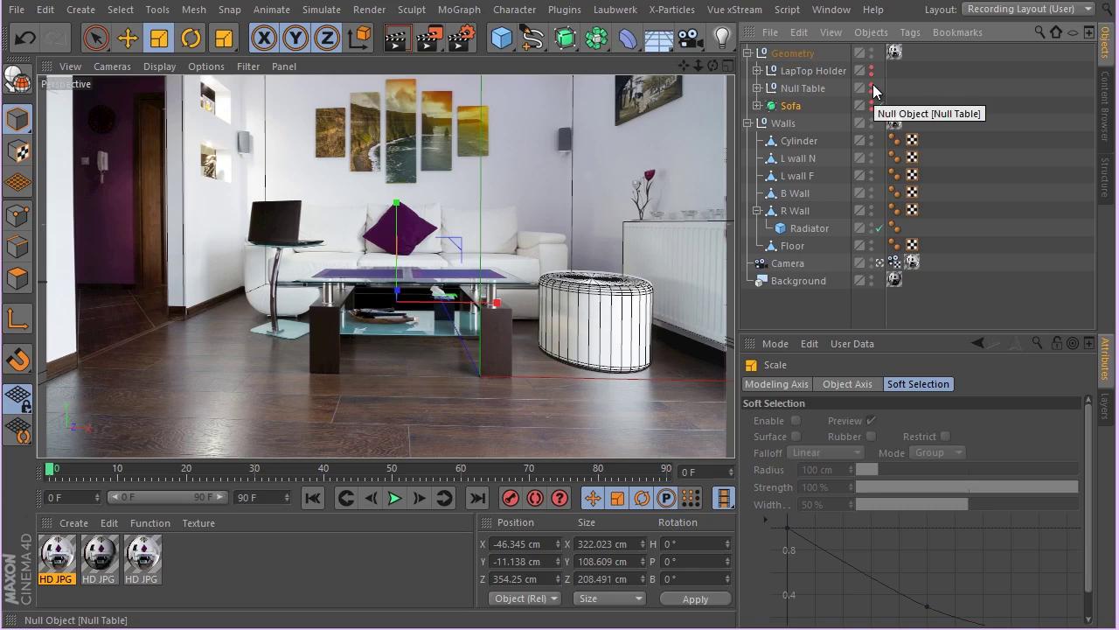
pyautogui.click(872, 88)
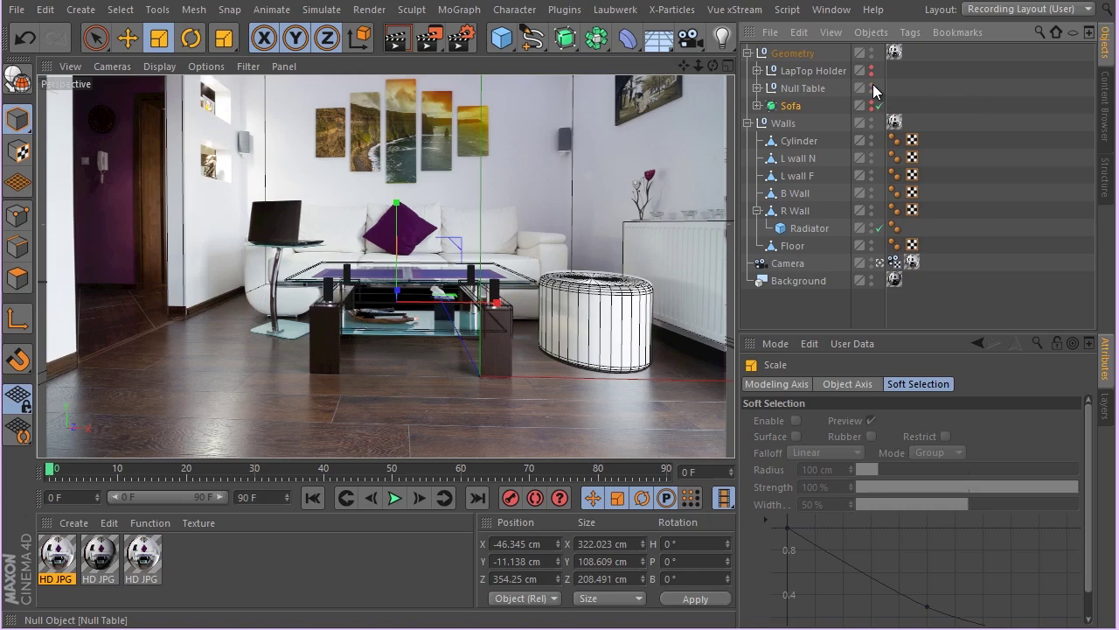
pyautogui.middleClick(537, 206)
pyautogui.middleClick(518, 193)
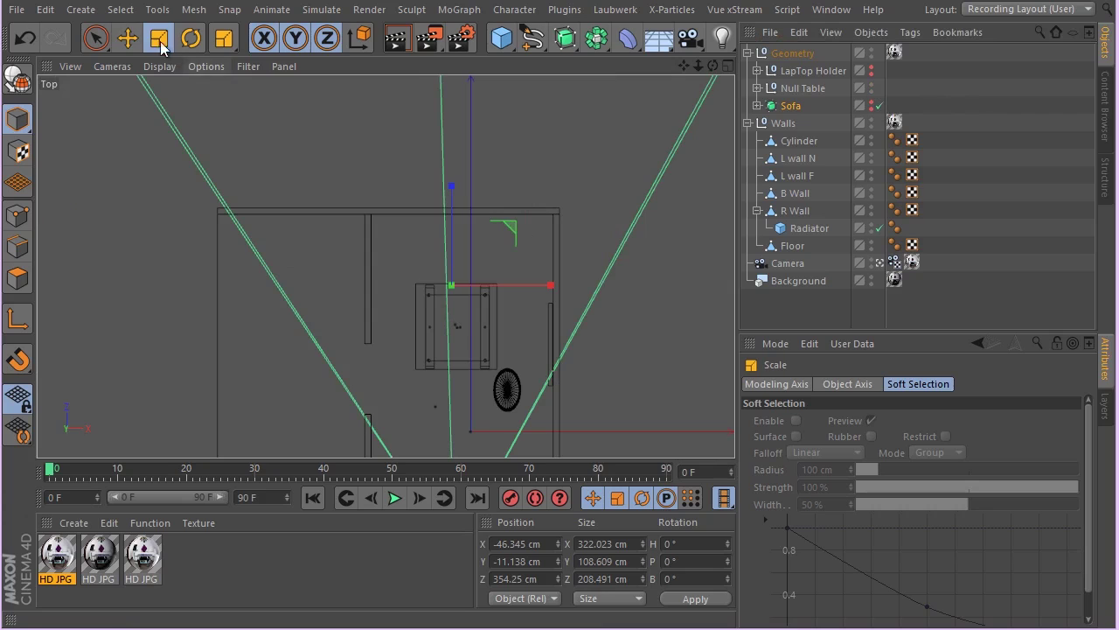
pyautogui.click(127, 38)
pyautogui.scroll(2, 535, 360)
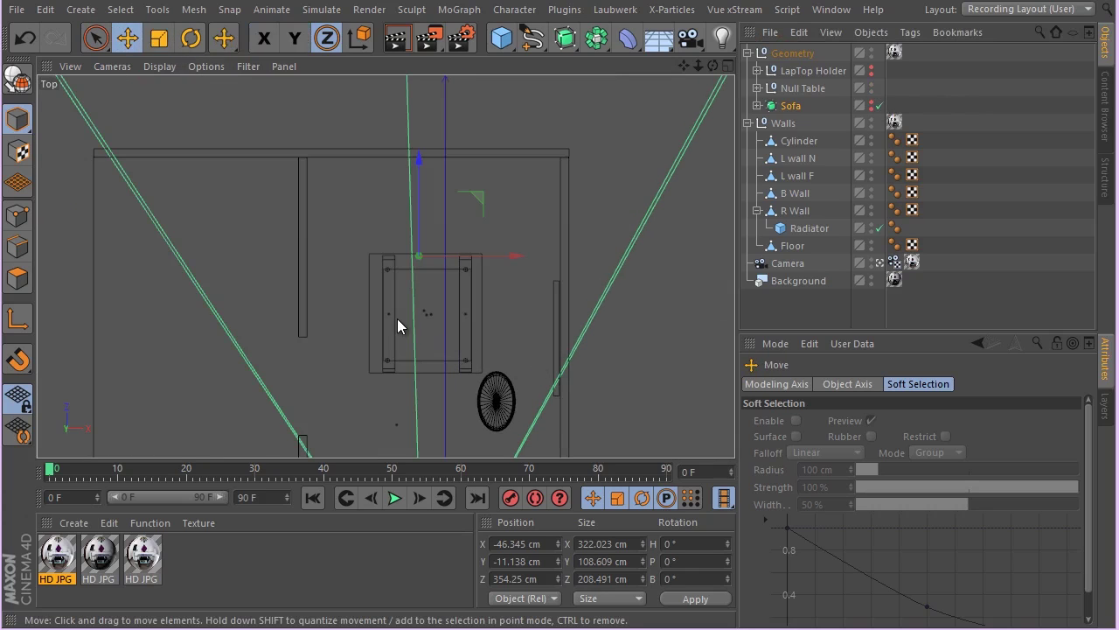
pyautogui.moveTo(419, 206); pyautogui.dragTo(419, 265)
pyautogui.click(802, 89)
pyautogui.moveTo(429, 222); pyautogui.dragTo(430, 300)
pyautogui.middleClick(394, 272)
pyautogui.middleClick(270, 214)
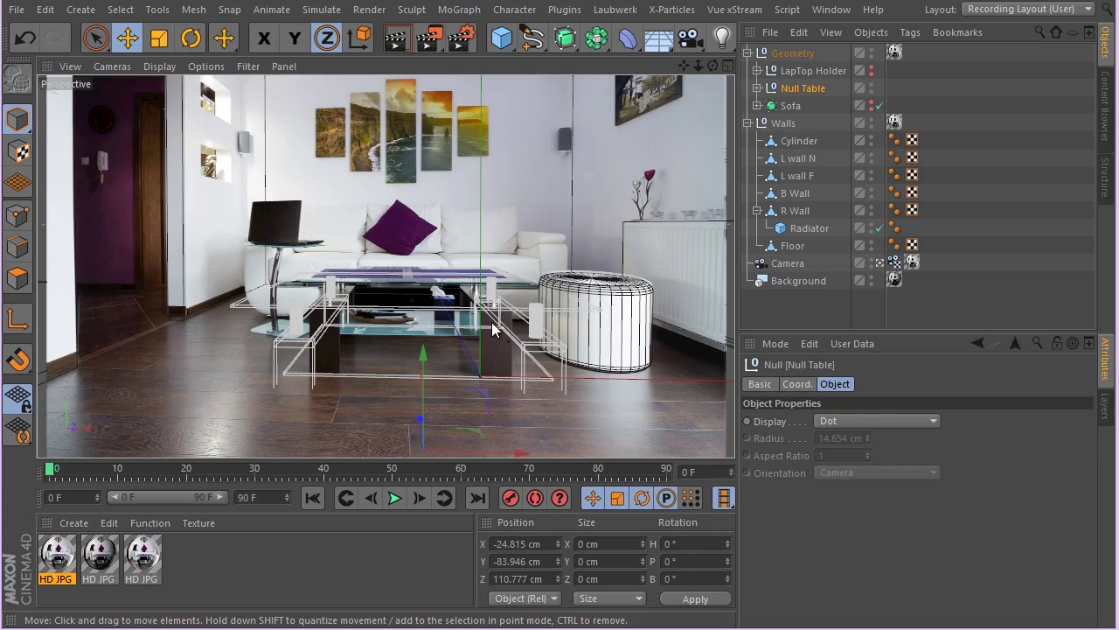
# Step: Raise the Null Table in the right view to about Y -52.6 cm so its legs reach the floor line
pyautogui.middleClick(359, 342)
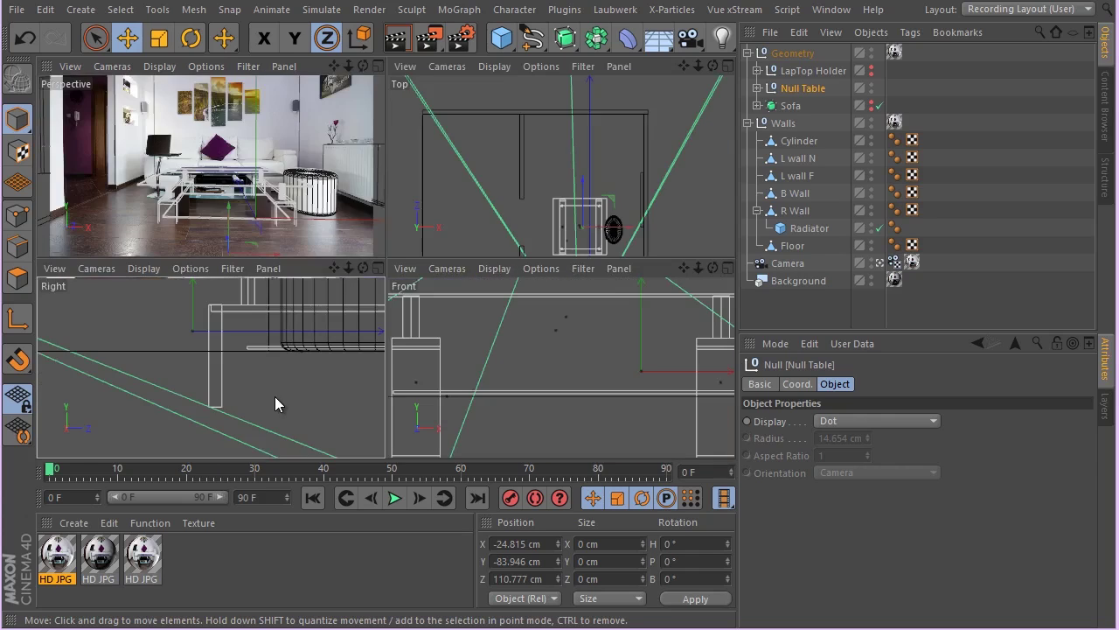
pyautogui.middleClick(274, 397)
pyautogui.scroll(-3, 327, 228)
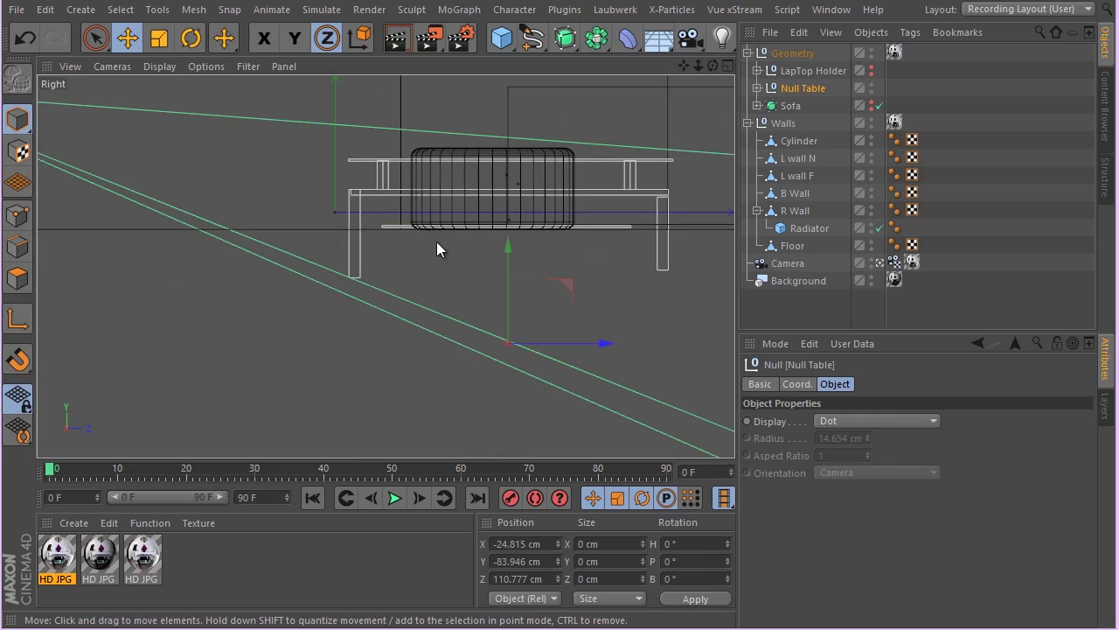
pyautogui.moveTo(508, 275); pyautogui.dragTo(526, 199)
pyautogui.scroll(3, 525, 199)
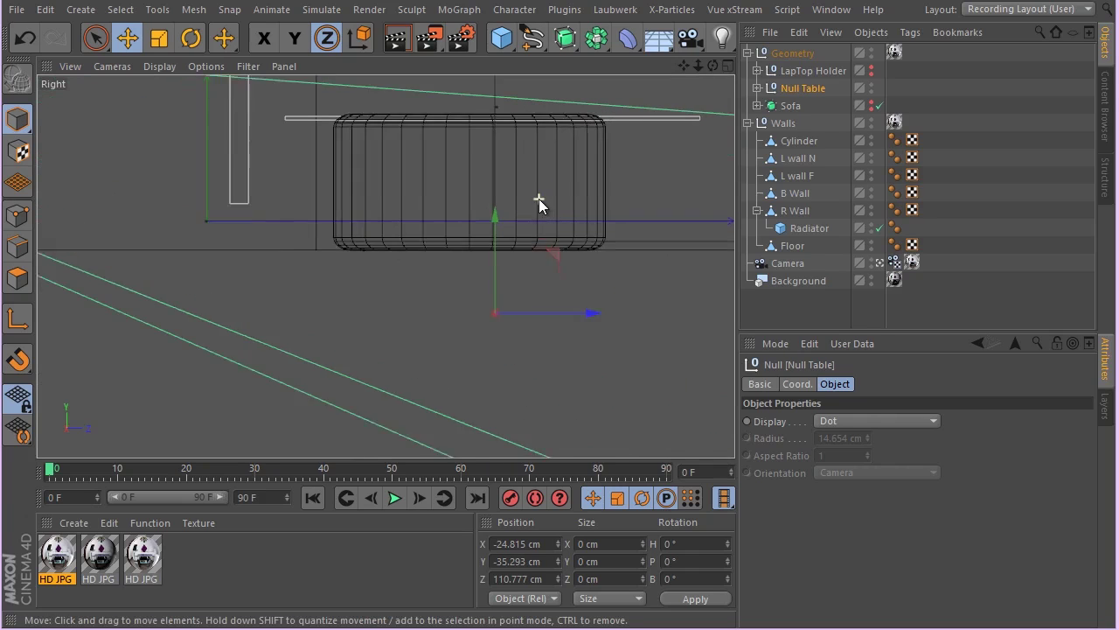
pyautogui.scroll(1, 539, 204)
pyautogui.moveTo(495, 254); pyautogui.dragTo(473, 305)
pyautogui.scroll(2, 309, 270)
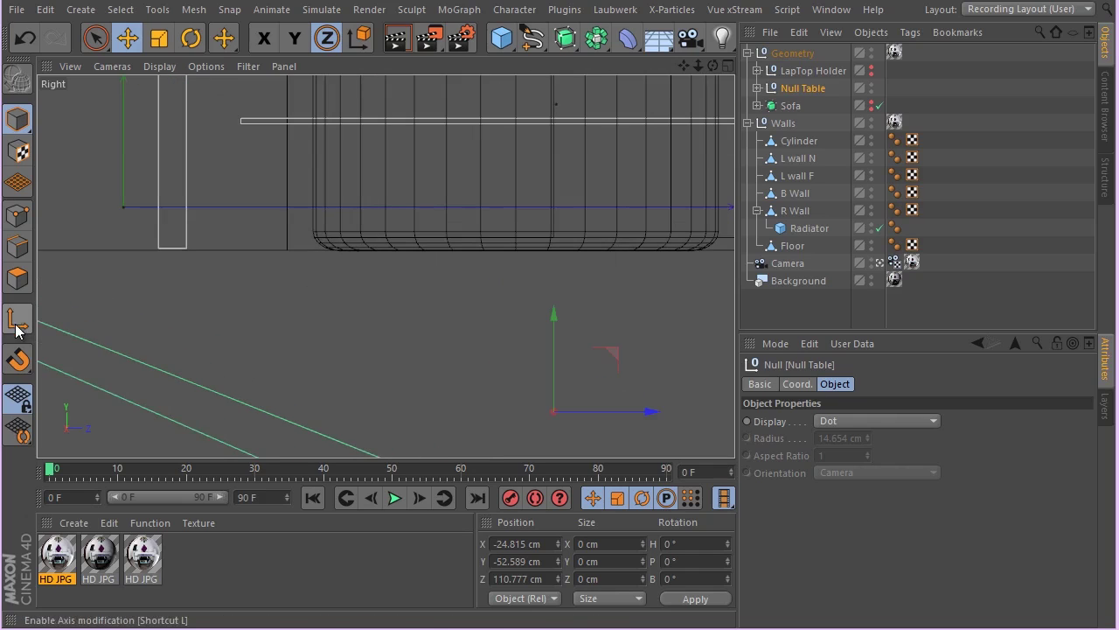
# Step: Fine-tune the Null Table's height to about Y -52.9 cm with movement restricted to Y, and return to the perspective view
pyautogui.scroll(3, 86, 181)
pyautogui.scroll(3, 183, 341)
pyautogui.moveTo(184, 338)
pyautogui.mouseDown()
pyautogui.moveTo(176, 351)
pyautogui.moveTo(194, 354)
pyautogui.mouseUp()
pyautogui.click(326, 37)
pyautogui.click(295, 37)
pyautogui.moveTo(168, 271); pyautogui.dragTo(167, 274)
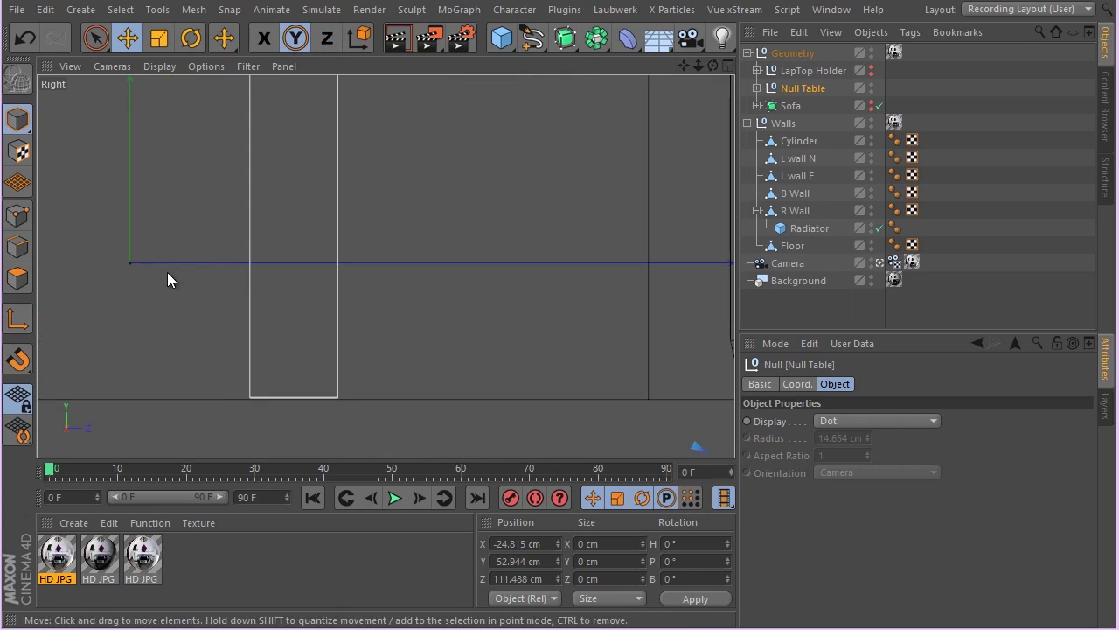
pyautogui.click(294, 37)
pyautogui.middleClick(279, 291)
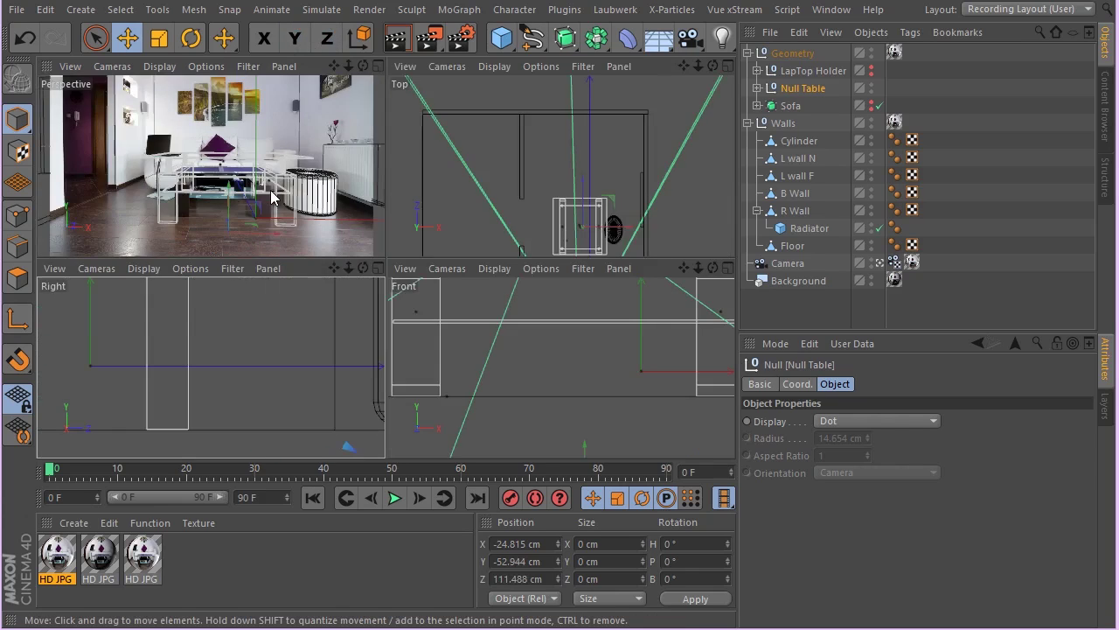
pyautogui.middleClick(271, 190)
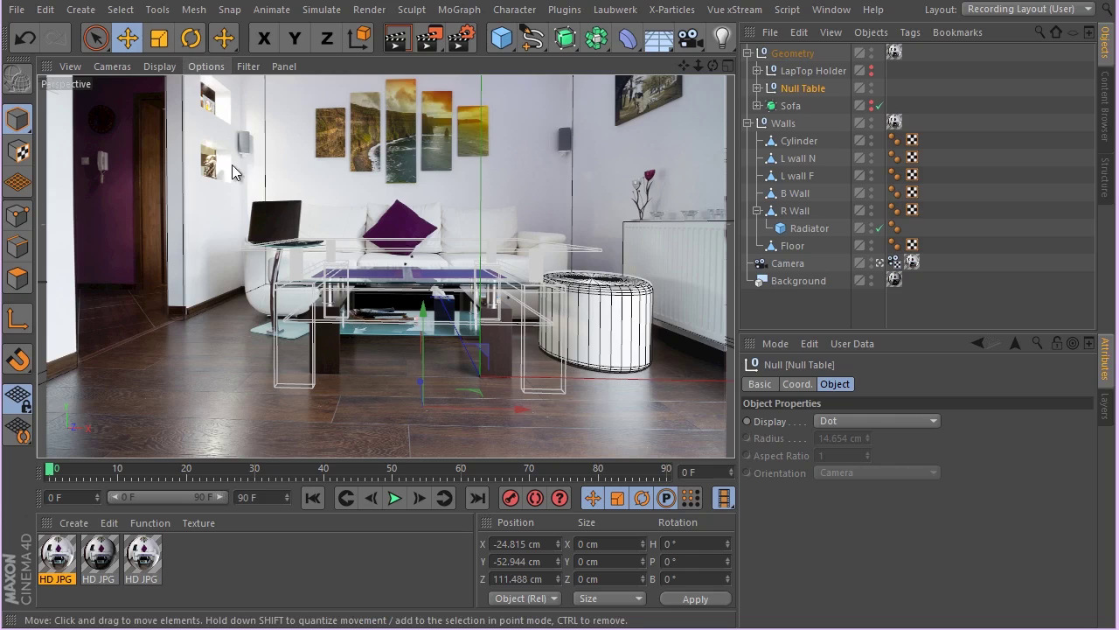
# Step: Move only the Null Table's axis up to the floor line under its legs in the right view, at about Y -11.2 cm
pyautogui.middleClick(297, 254)
pyautogui.middleClick(339, 338)
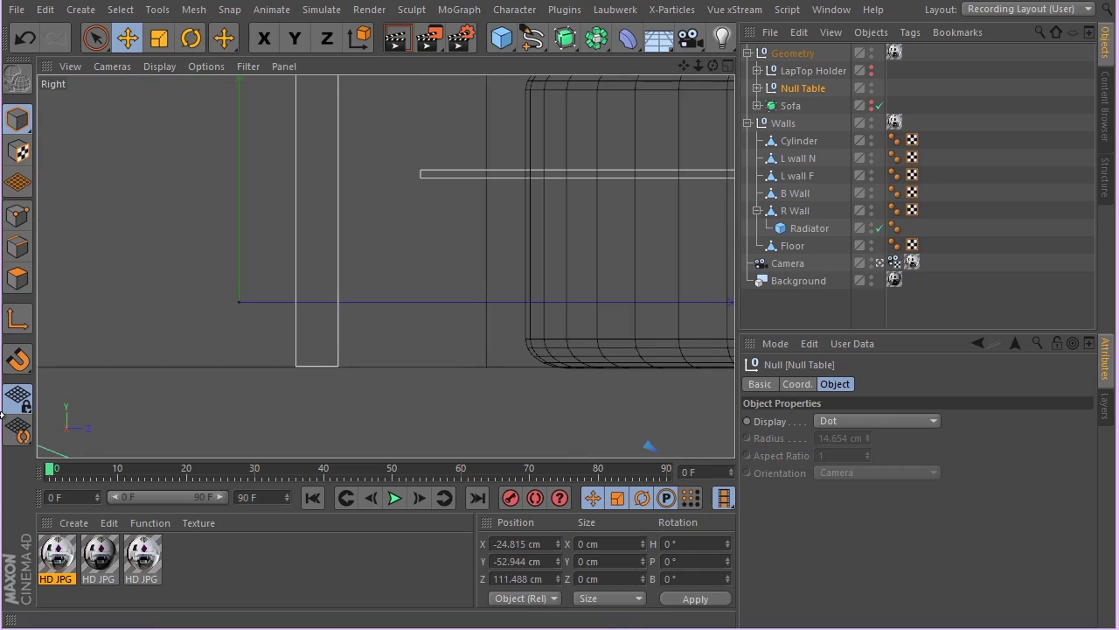
pyautogui.scroll(-4, 101, 315)
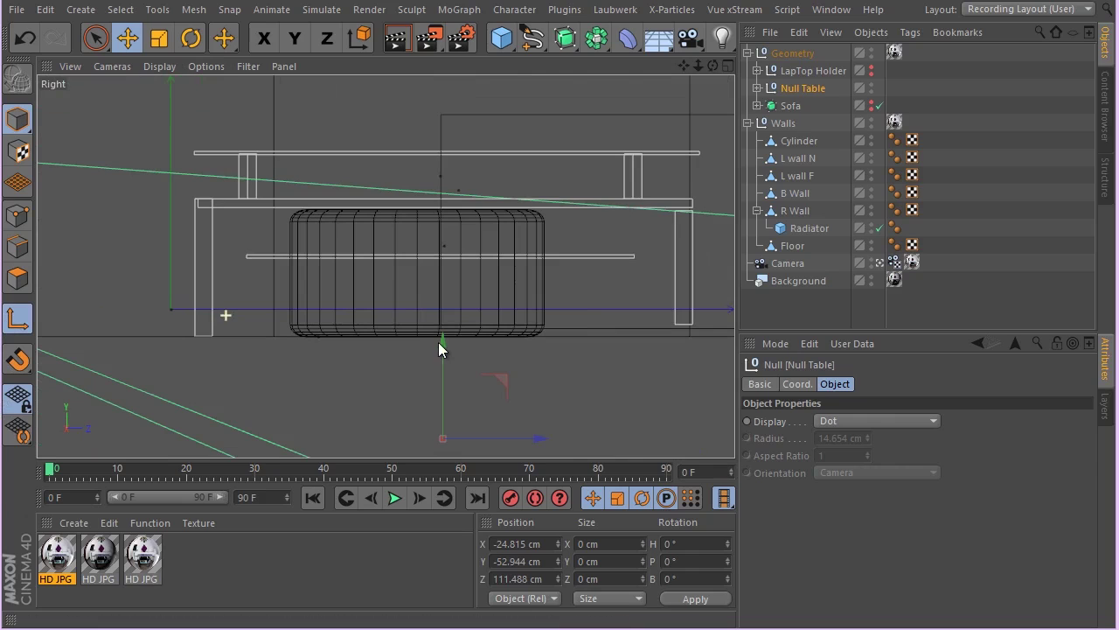
pyautogui.moveTo(443, 353); pyautogui.dragTo(470, 216)
pyautogui.scroll(3, 444, 350)
pyautogui.scroll(3, 444, 356)
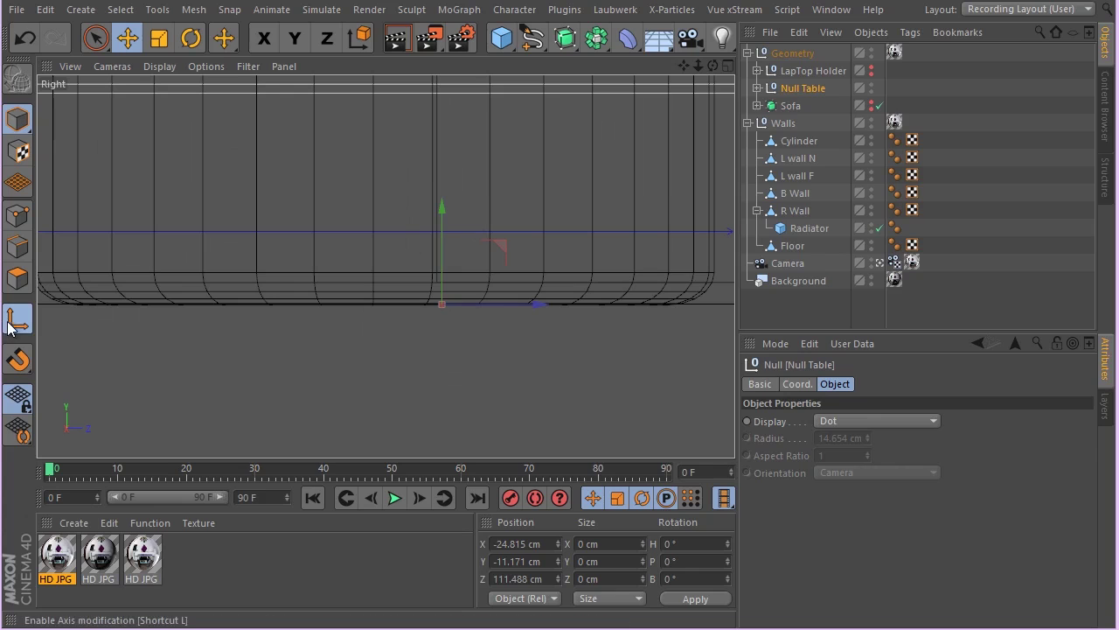
pyautogui.middleClick(267, 269)
pyautogui.middleClick(202, 184)
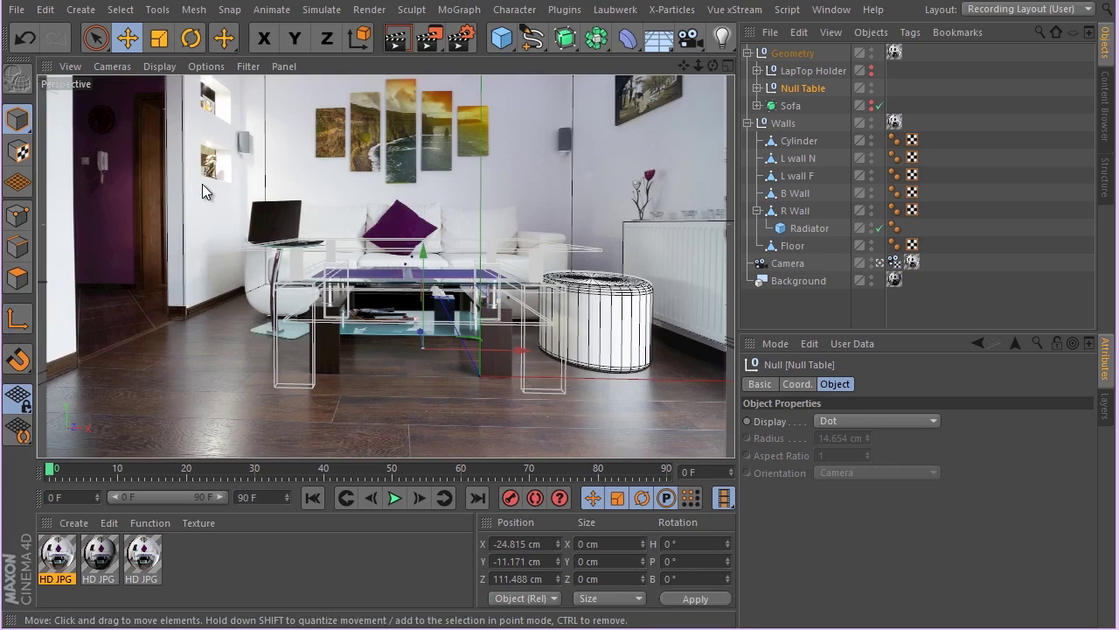
# Step: Scale the Null Table down uniformly to the photo's table and move it to about X -31 cm, Z 100.7 cm
pyautogui.click(159, 37)
pyautogui.moveTo(385, 250); pyautogui.dragTo(258, 347)
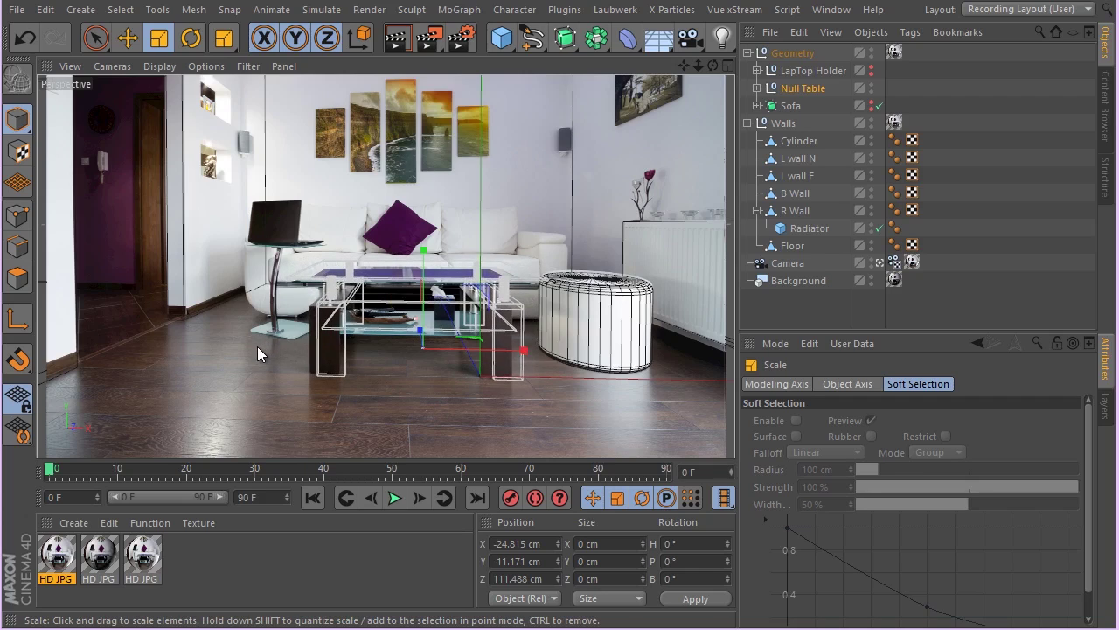
pyautogui.click(128, 37)
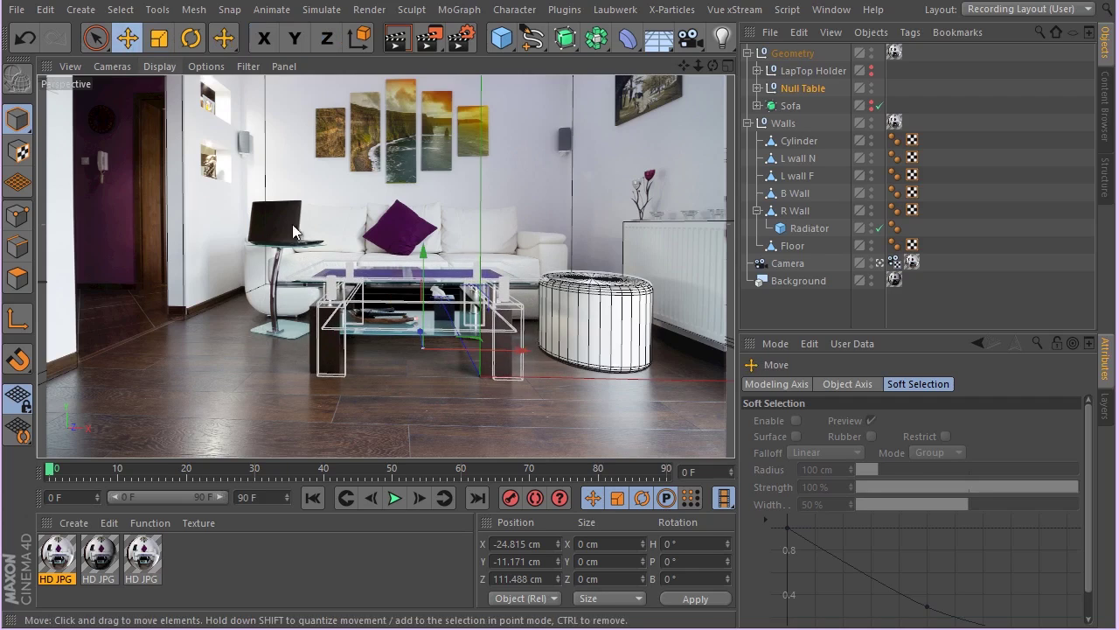
pyautogui.moveTo(491, 353); pyautogui.dragTo(477, 357)
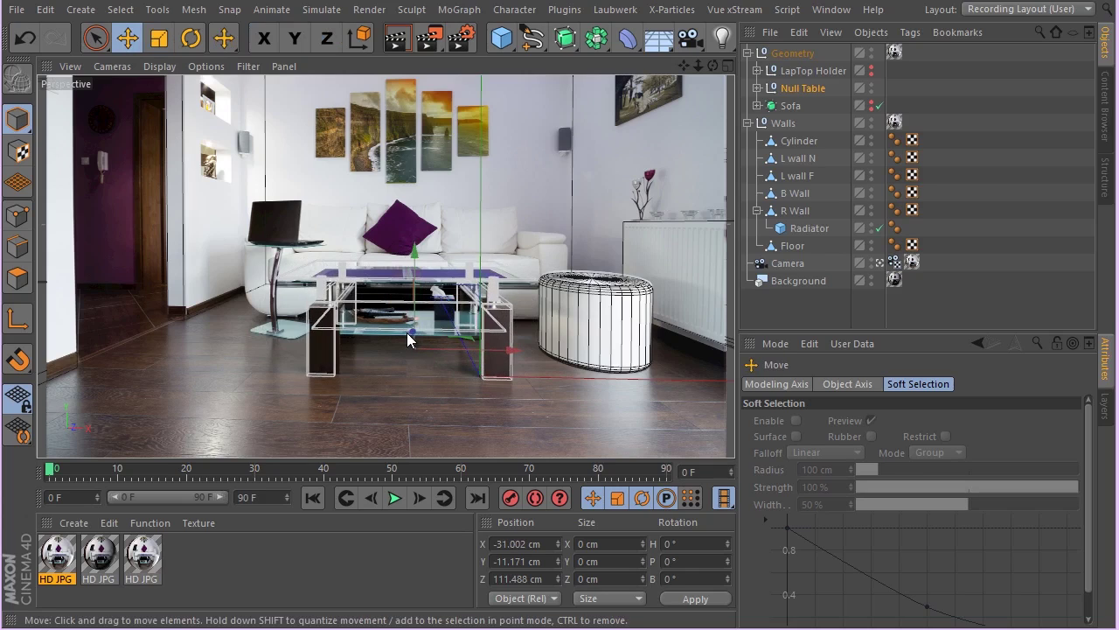
pyautogui.moveTo(407, 333); pyautogui.dragTo(398, 349)
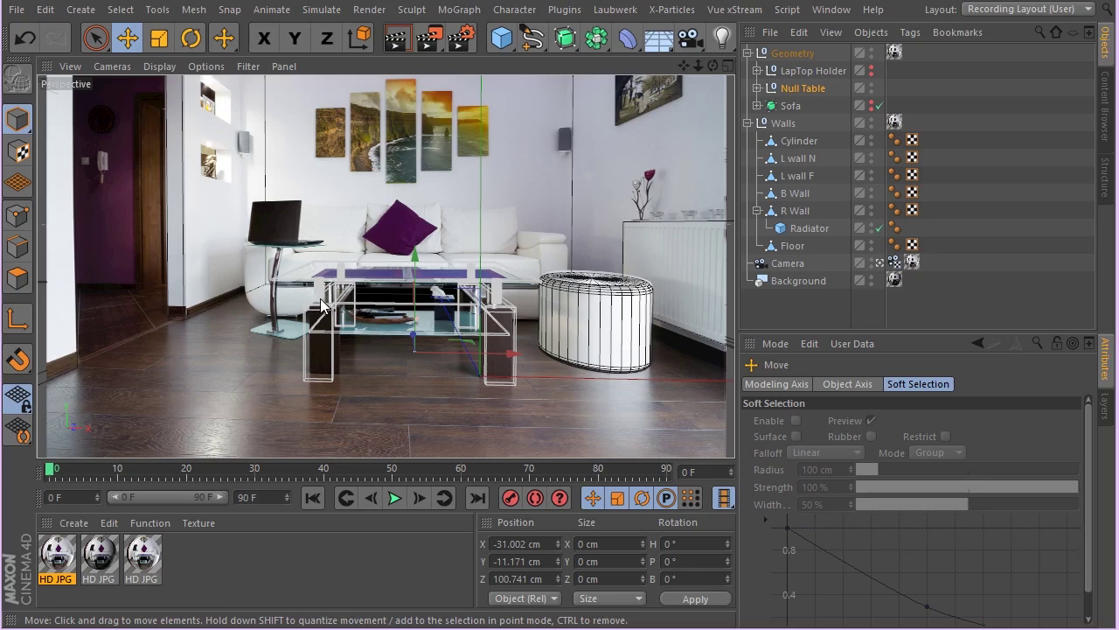
# Step: Shrink the Null Table slightly along Z, undo its vertical shift and position it at about X -29.3 cm, Z 98.9 cm
pyautogui.click(159, 38)
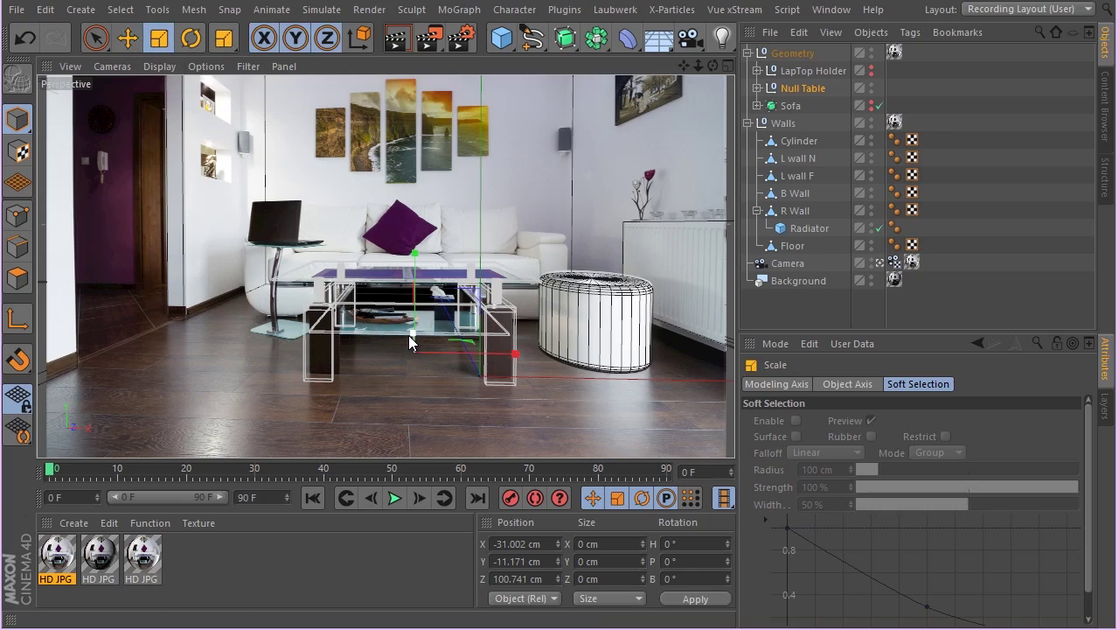
pyautogui.moveTo(410, 334)
pyautogui.mouseDown()
pyautogui.moveTo(422, 334)
pyautogui.moveTo(412, 335)
pyautogui.mouseUp()
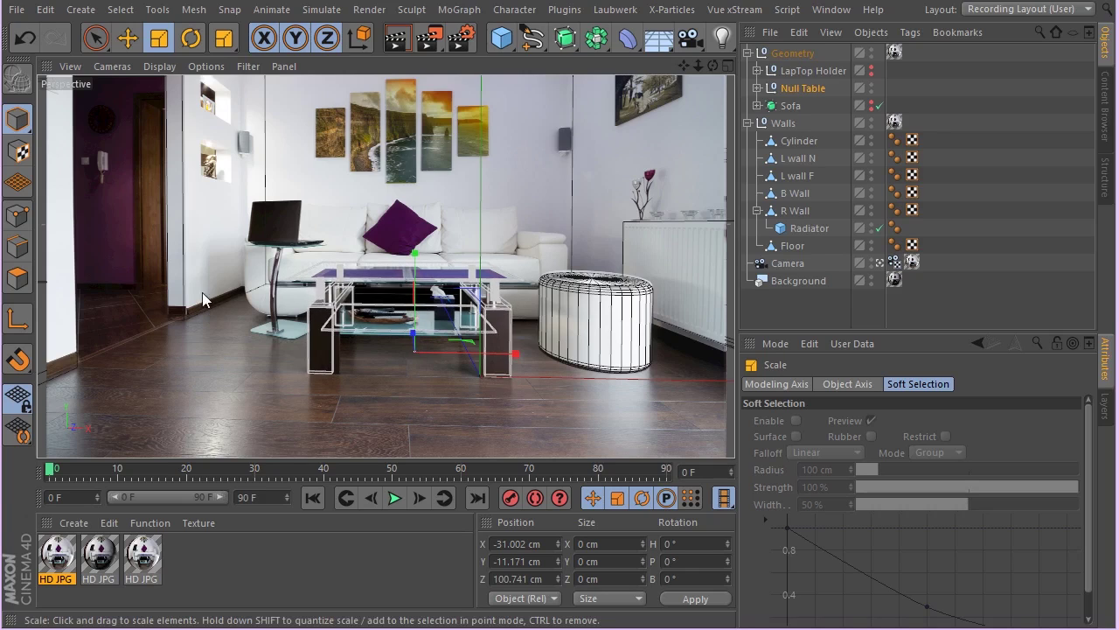
pyautogui.click(127, 38)
pyautogui.moveTo(479, 363); pyautogui.dragTo(432, 386)
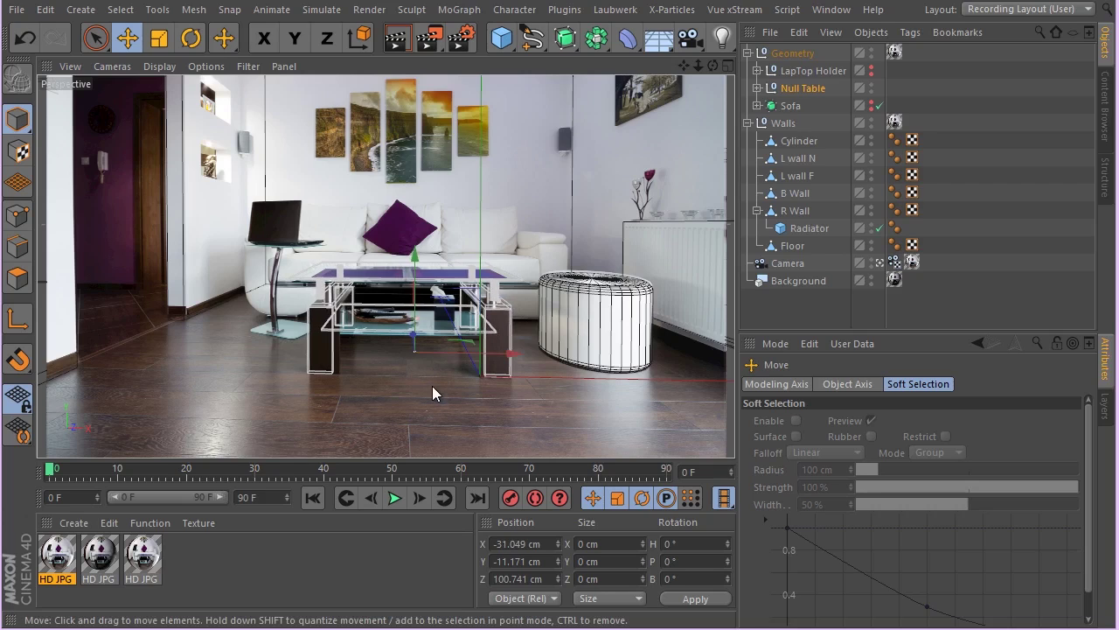
pyautogui.moveTo(468, 351); pyautogui.dragTo(420, 336)
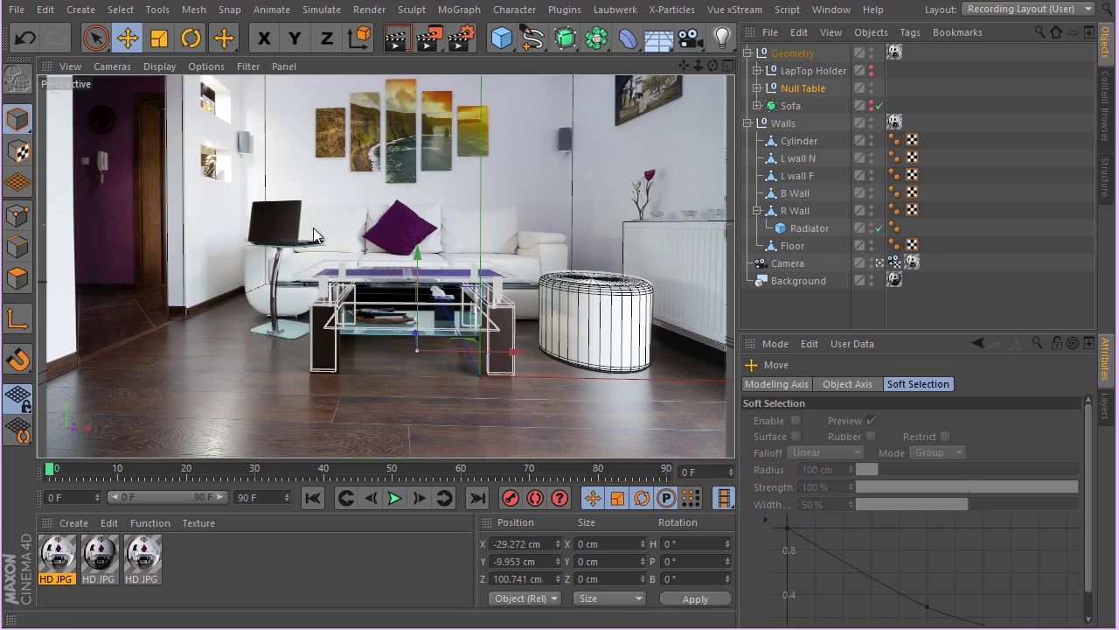
pyautogui.hotkey('ctrl', 'z')
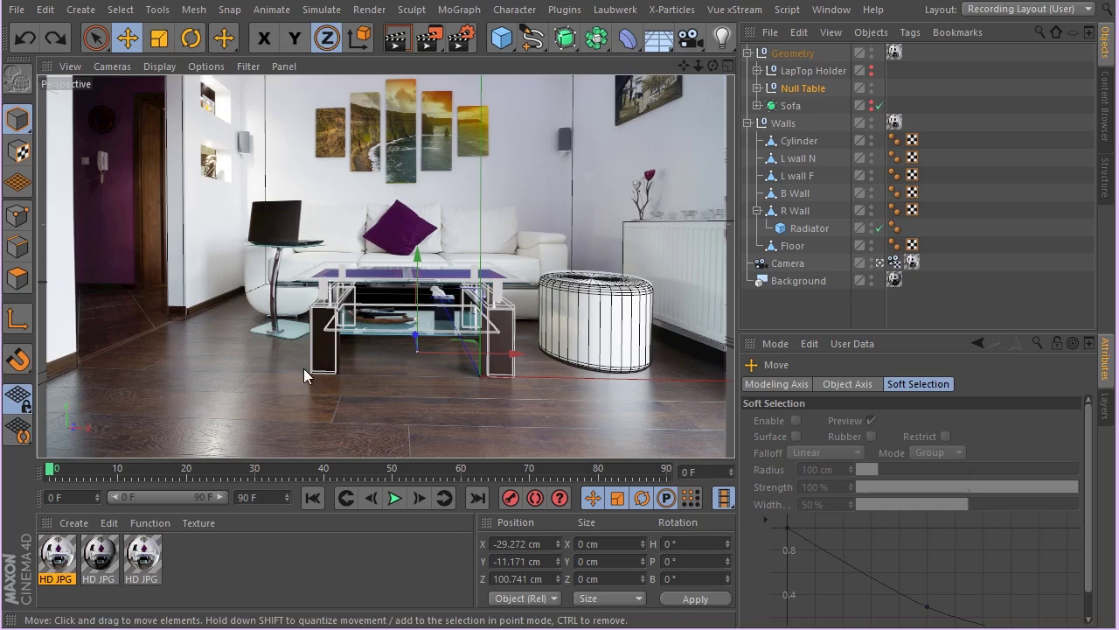
pyautogui.moveTo(386, 363)
pyautogui.mouseDown()
pyautogui.moveTo(375, 368)
pyautogui.moveTo(400, 354)
pyautogui.moveTo(399, 368)
pyautogui.mouseUp()
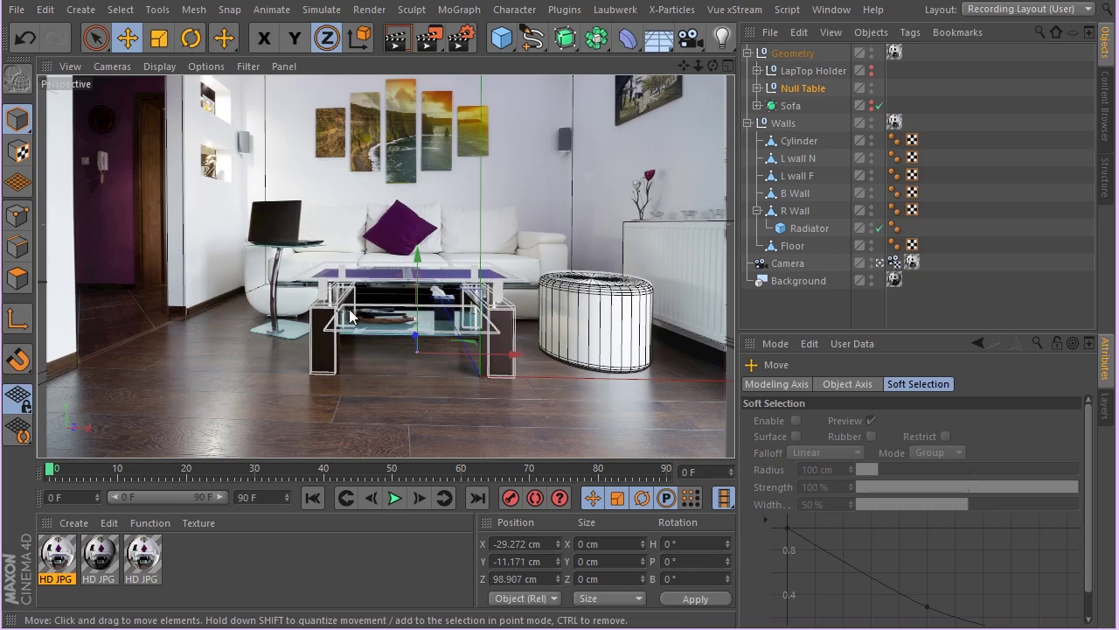
# Step: Scale the Null Table down a touch and shift it along X to about -31.1 cm to match the photographed legs
pyautogui.click(159, 39)
pyautogui.moveTo(313, 261); pyautogui.dragTo(365, 328)
pyautogui.click(127, 38)
pyautogui.press('x')
pyautogui.press('y')
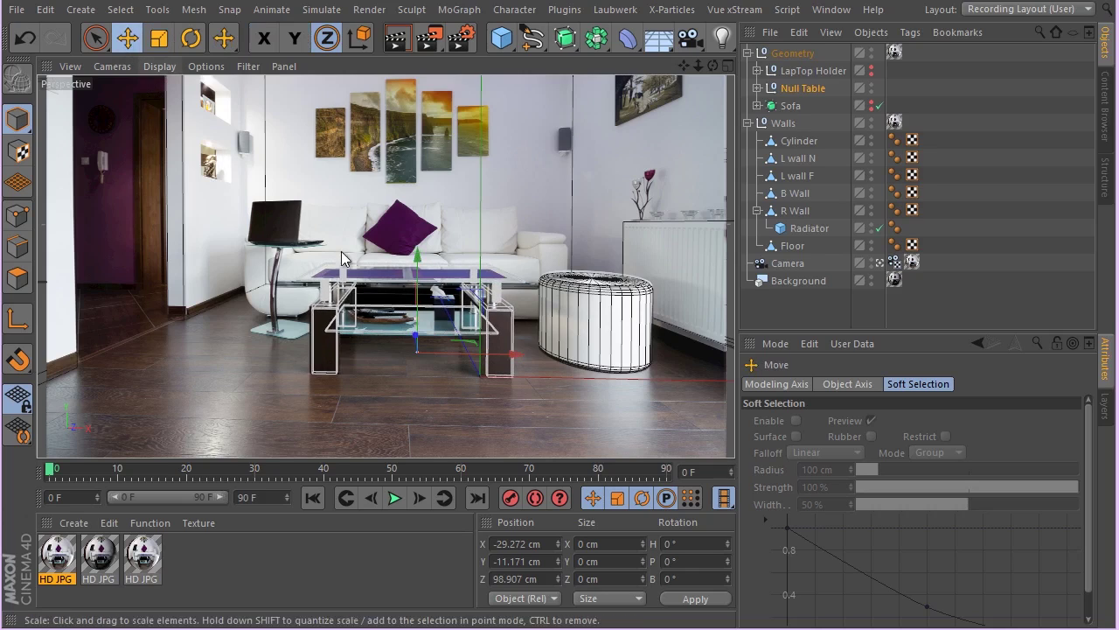
pyautogui.moveTo(484, 358); pyautogui.dragTo(517, 355)
pyautogui.click(158, 39)
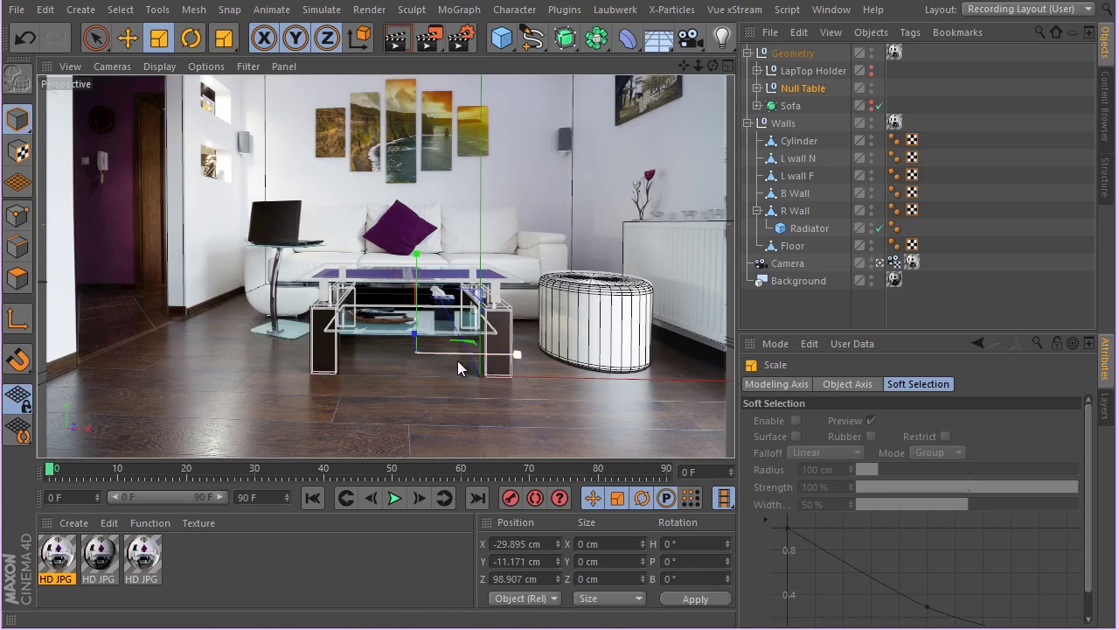
pyautogui.click(129, 39)
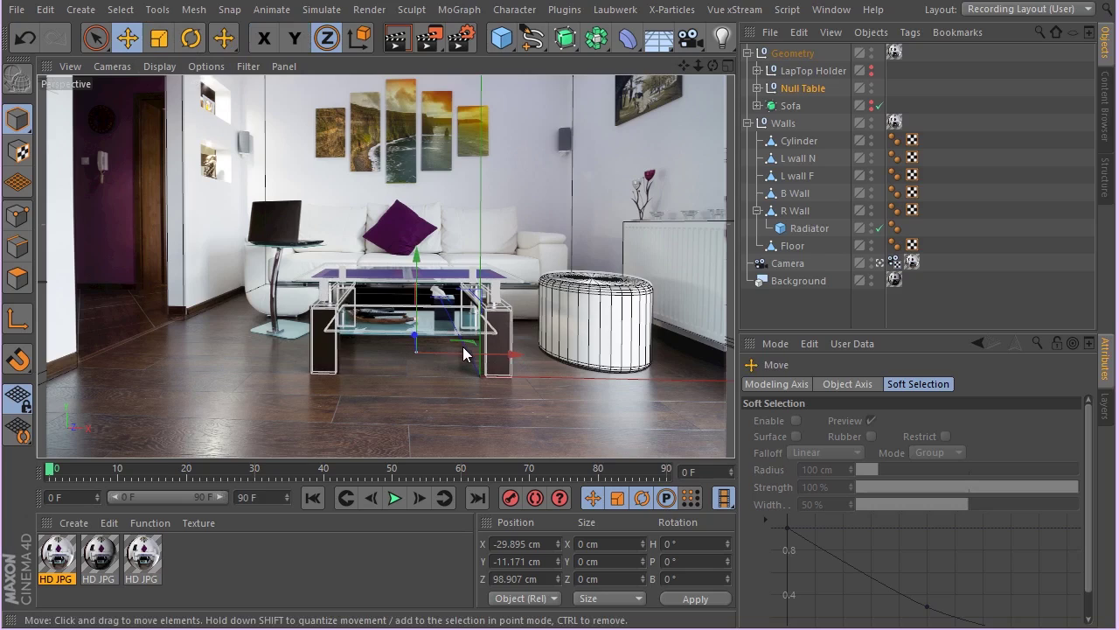
pyautogui.moveTo(456, 350); pyautogui.dragTo(455, 350)
# Step: Enlarge the Null Table slightly and nudge it with movement restricted to Z to about 99.03 cm
pyautogui.click(158, 37)
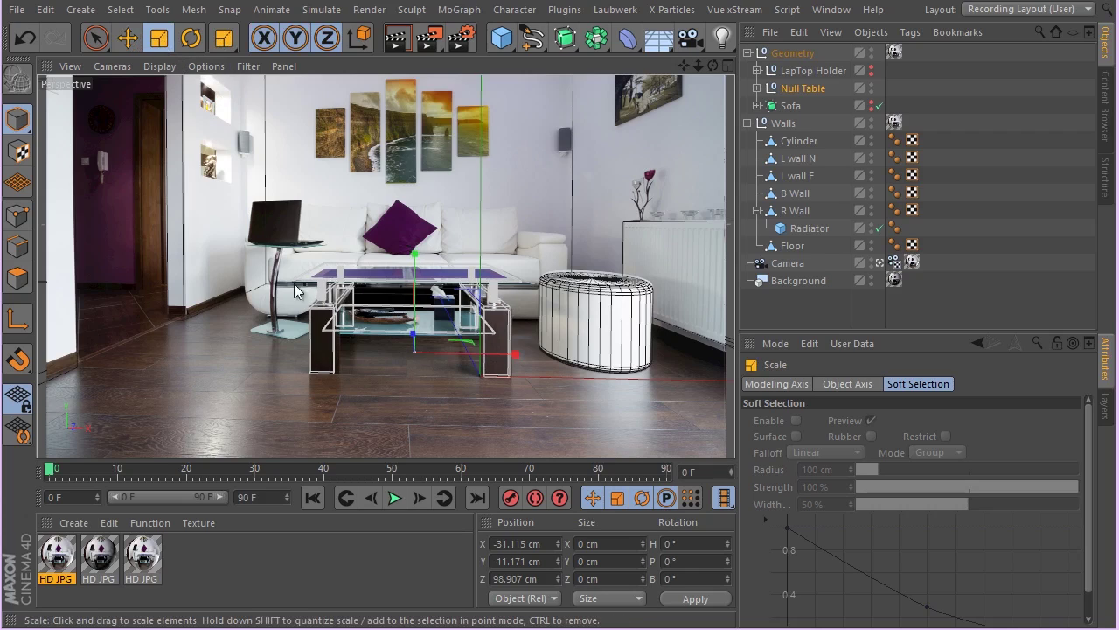
pyautogui.moveTo(383, 369); pyautogui.dragTo(401, 364)
pyautogui.click(127, 37)
pyautogui.middleClick(333, 223)
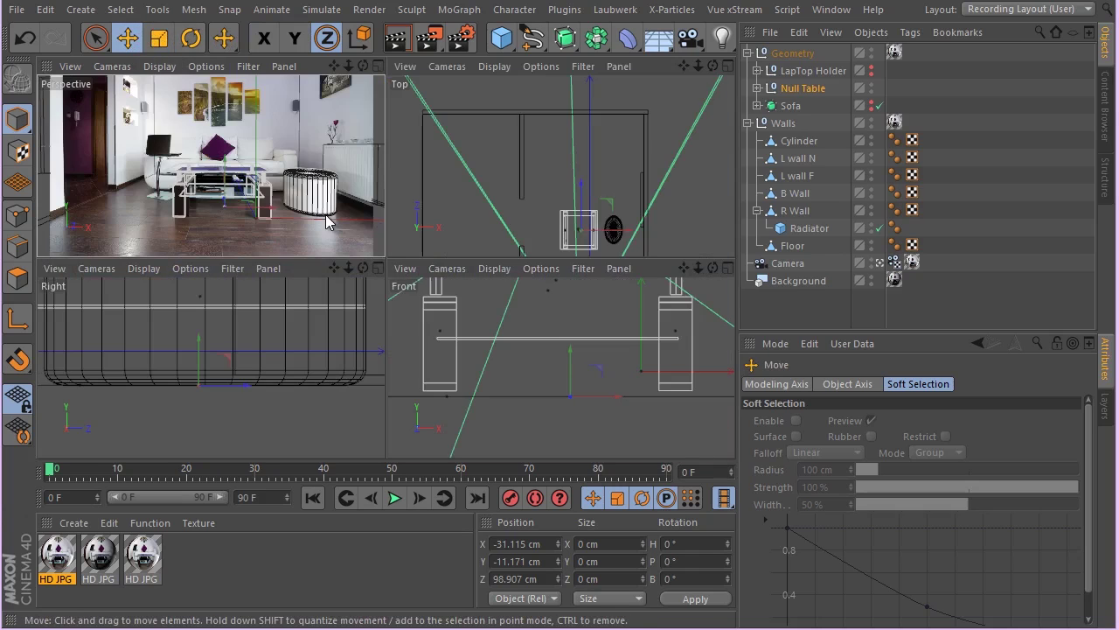
pyautogui.middleClick(428, 181)
pyautogui.middleClick(384, 243)
pyautogui.middleClick(237, 217)
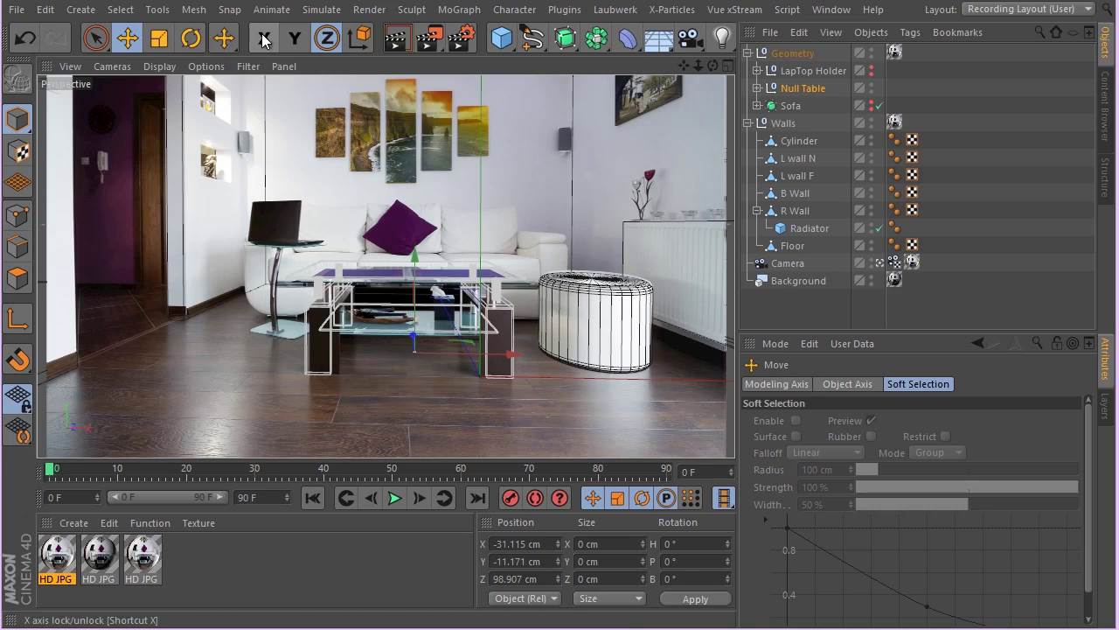
pyautogui.moveTo(387, 368); pyautogui.dragTo(413, 359)
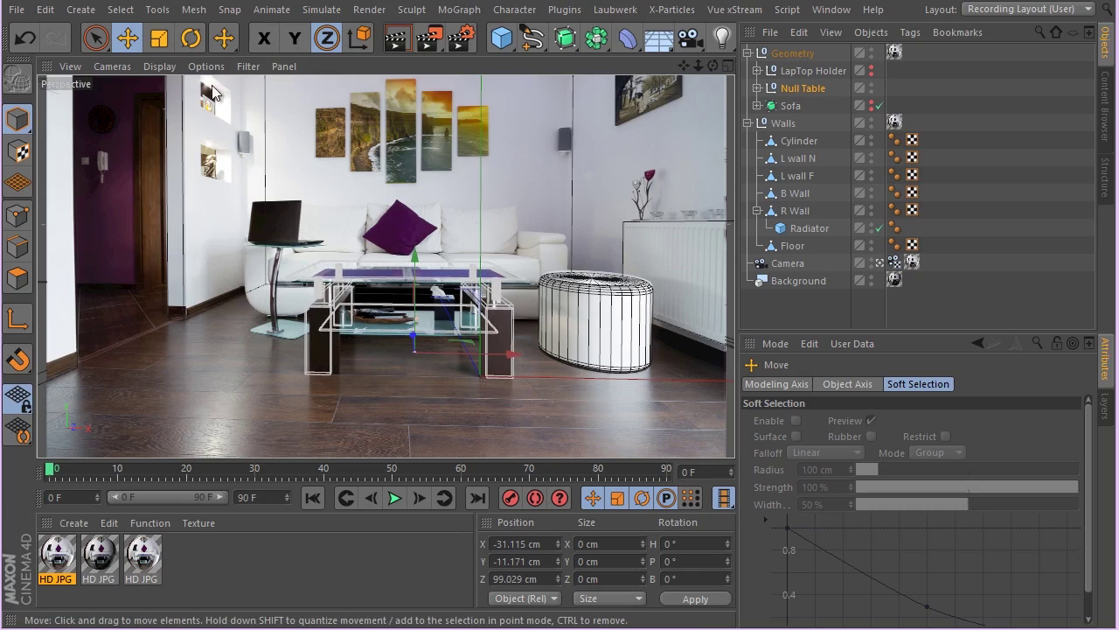
# Step: Adjust the Null Table's scale, starting along X, restrict free movement to Z and shift the table along X to about -29.4 cm
pyautogui.click(159, 37)
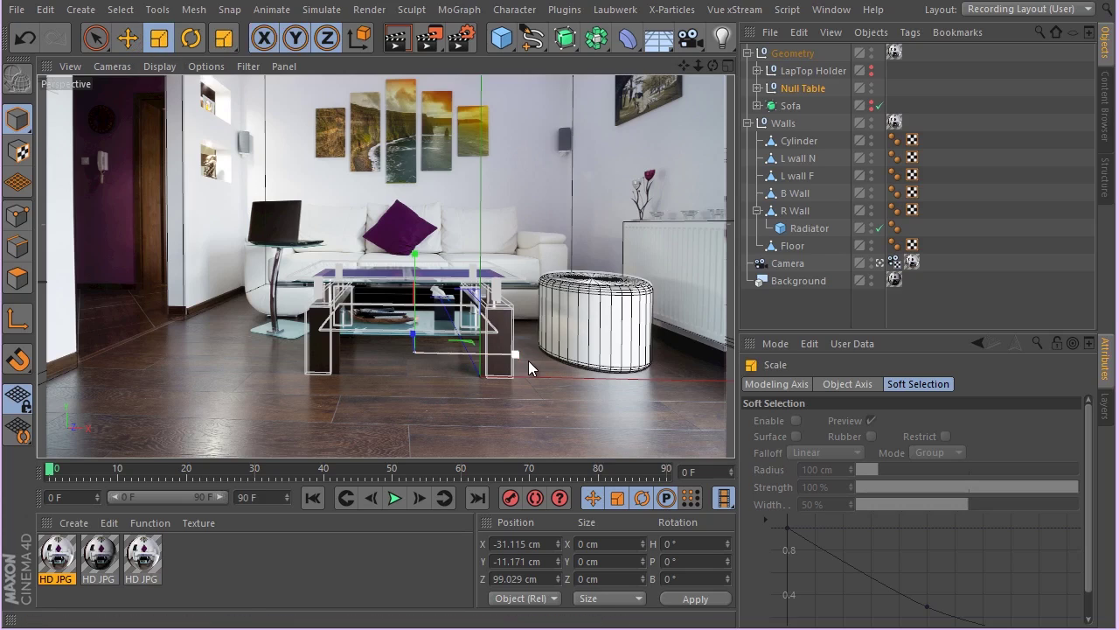
pyautogui.moveTo(514, 355); pyautogui.dragTo(516, 350)
pyautogui.moveTo(404, 382); pyautogui.dragTo(347, 372)
pyautogui.press('e')
pyautogui.press('x')
pyautogui.press('y')
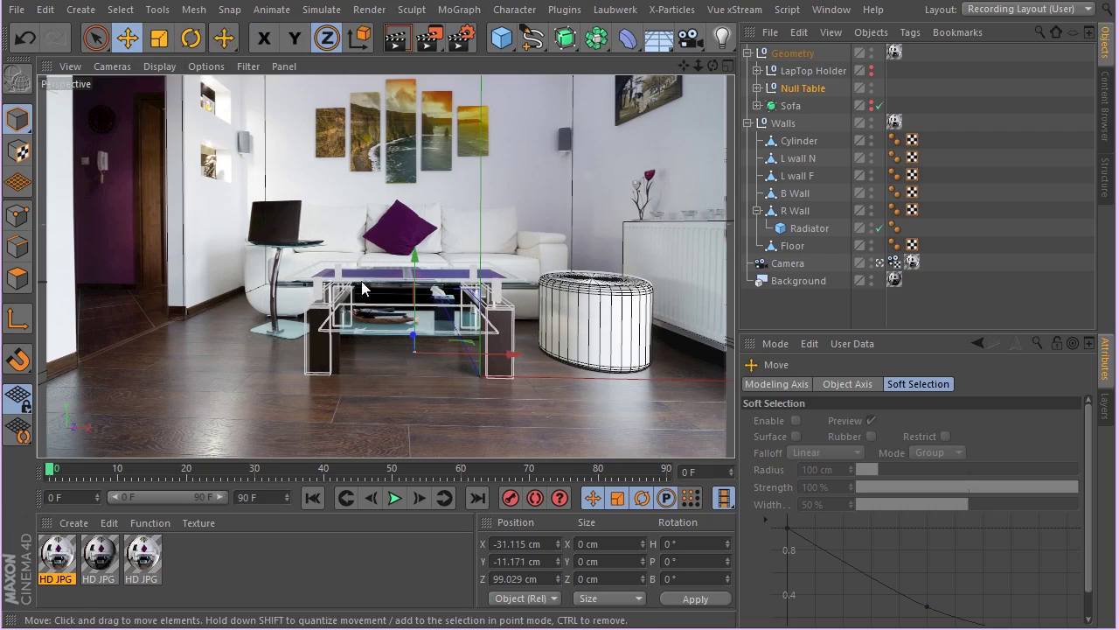
pyautogui.moveTo(455, 352); pyautogui.dragTo(470, 352)
# Step: Rescale the Null Table slightly against the photo and fine-tune its X position to about -29.42 cm
pyautogui.click(160, 39)
pyautogui.moveTo(332, 289); pyautogui.dragTo(303, 284)
pyautogui.click(128, 39)
pyautogui.click(264, 38)
pyautogui.click(296, 39)
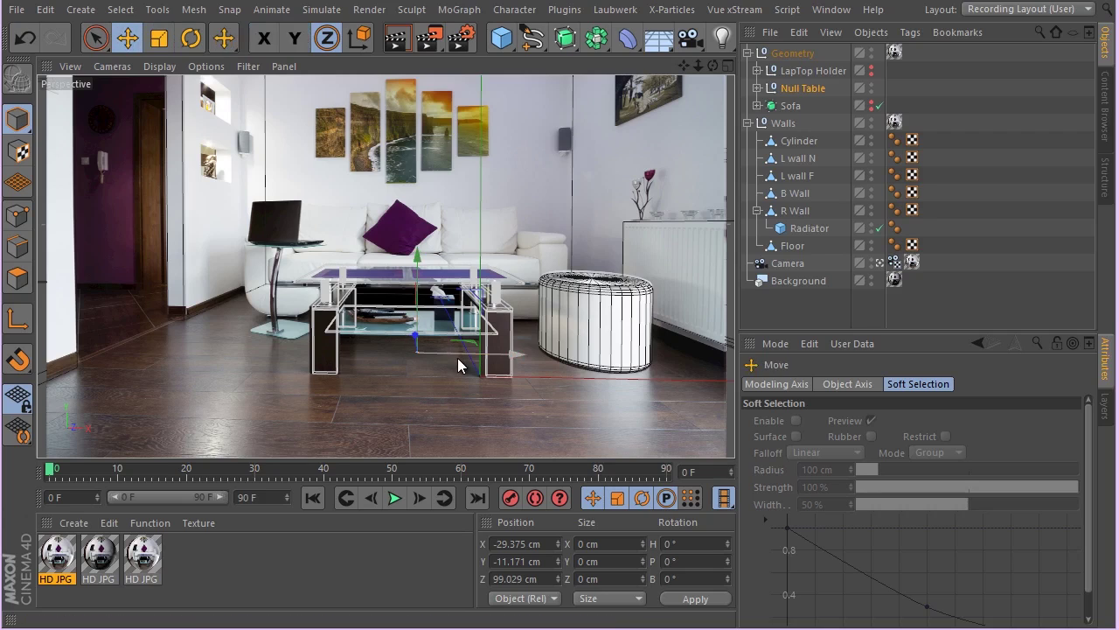
pyautogui.moveTo(475, 352); pyautogui.dragTo(416, 390)
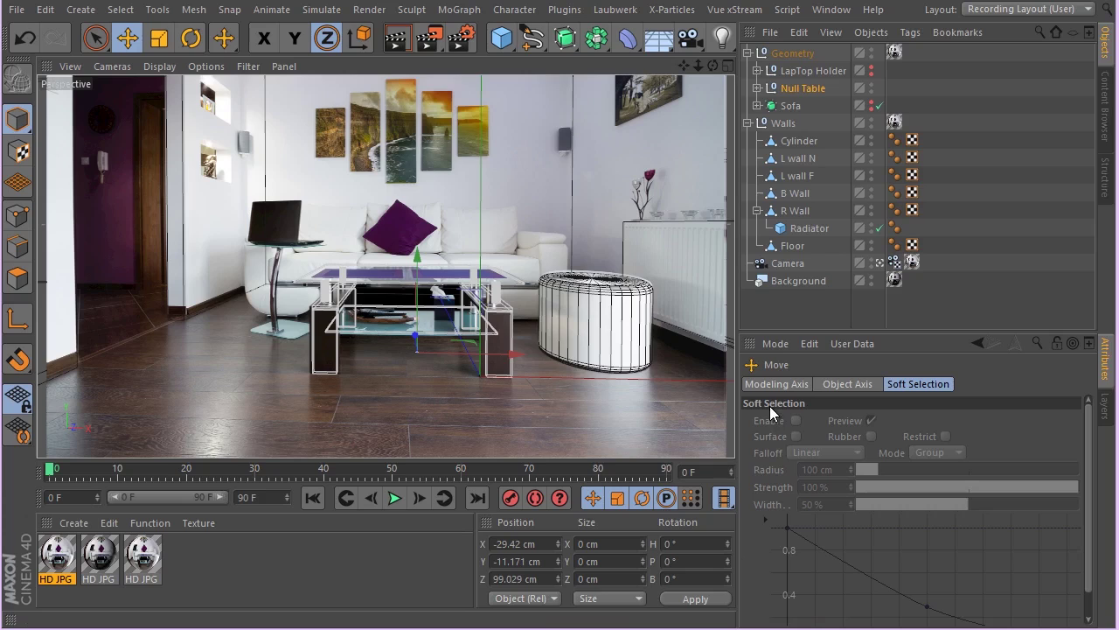
# Step: Show the LapTop Holder and Sofa, and bring the LapTop Holder forward in the top view to about Z 195 cm
pyautogui.middleClick(282, 212)
pyautogui.middleClick(569, 210)
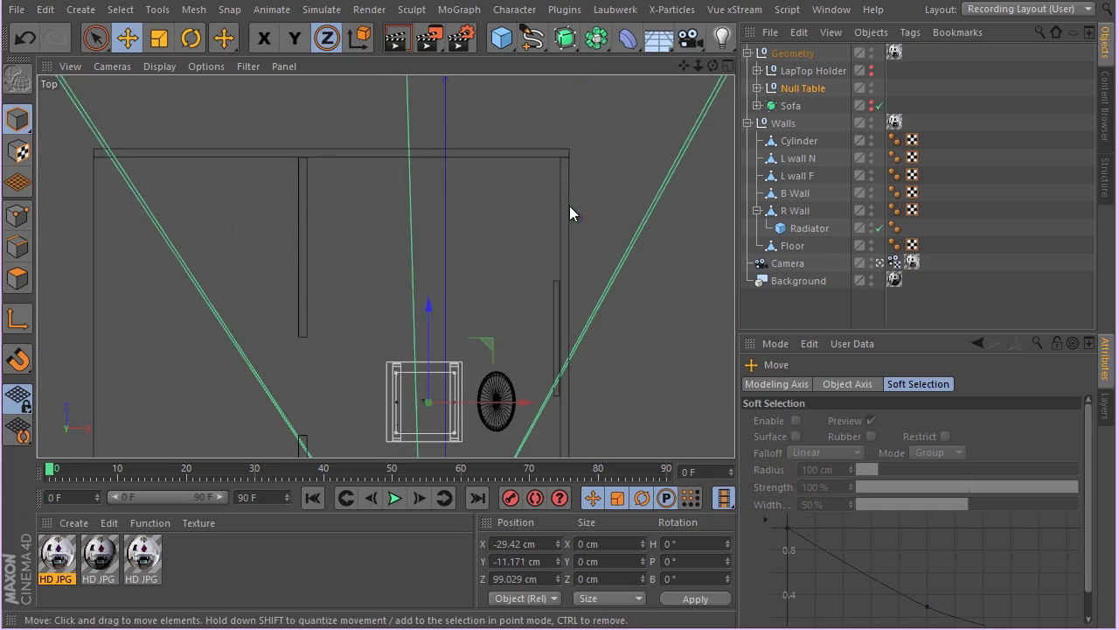
pyautogui.click(871, 67)
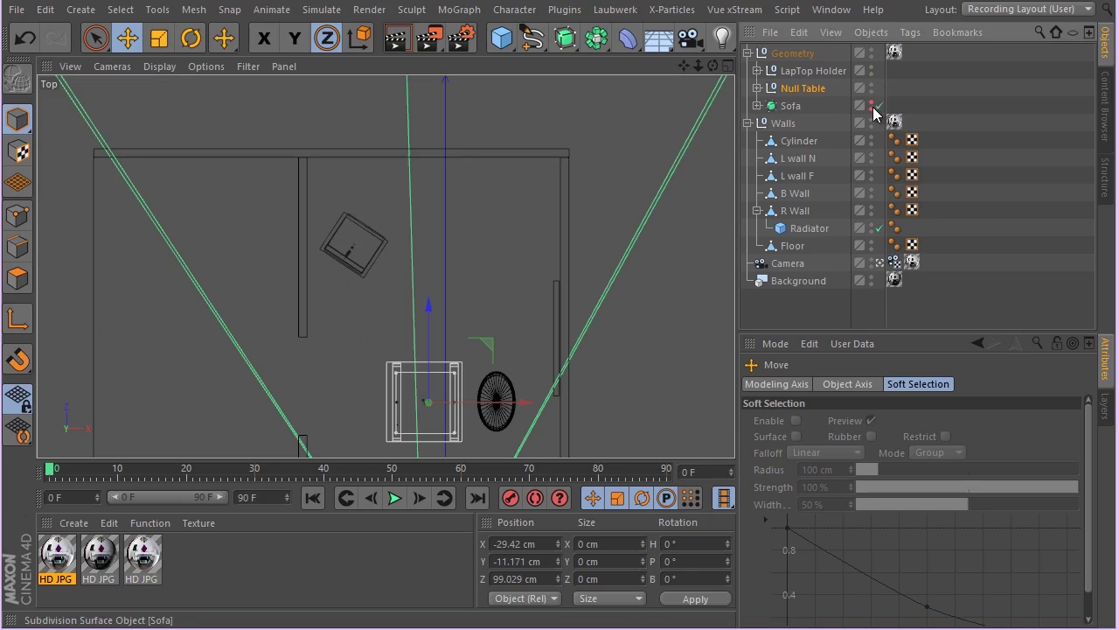
pyautogui.click(871, 102)
pyautogui.click(811, 72)
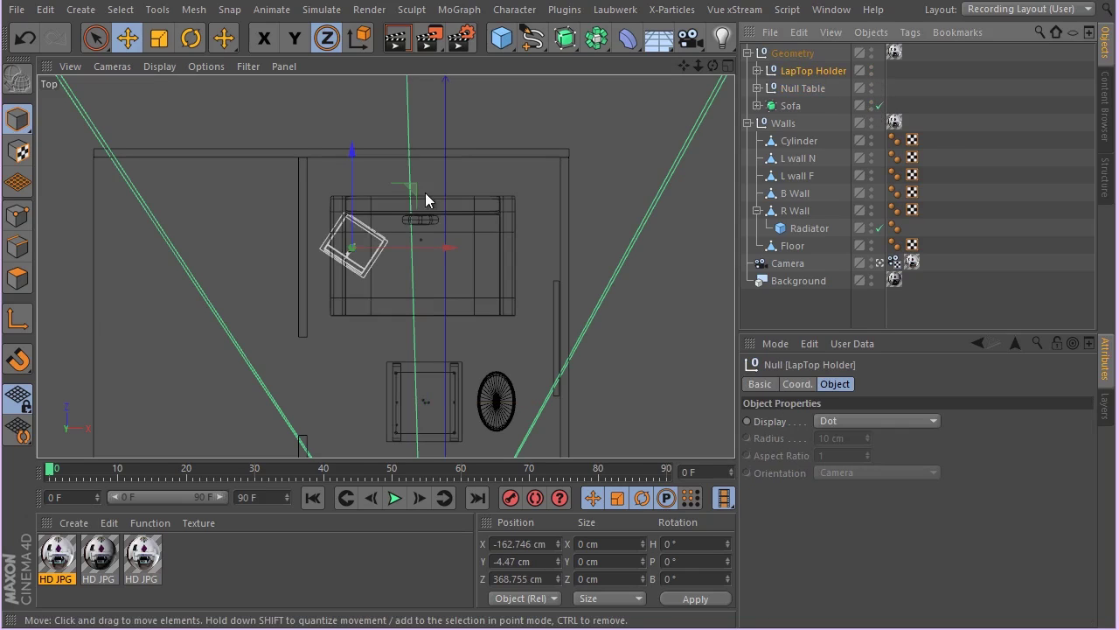
pyautogui.moveTo(351, 165); pyautogui.dragTo(368, 260)
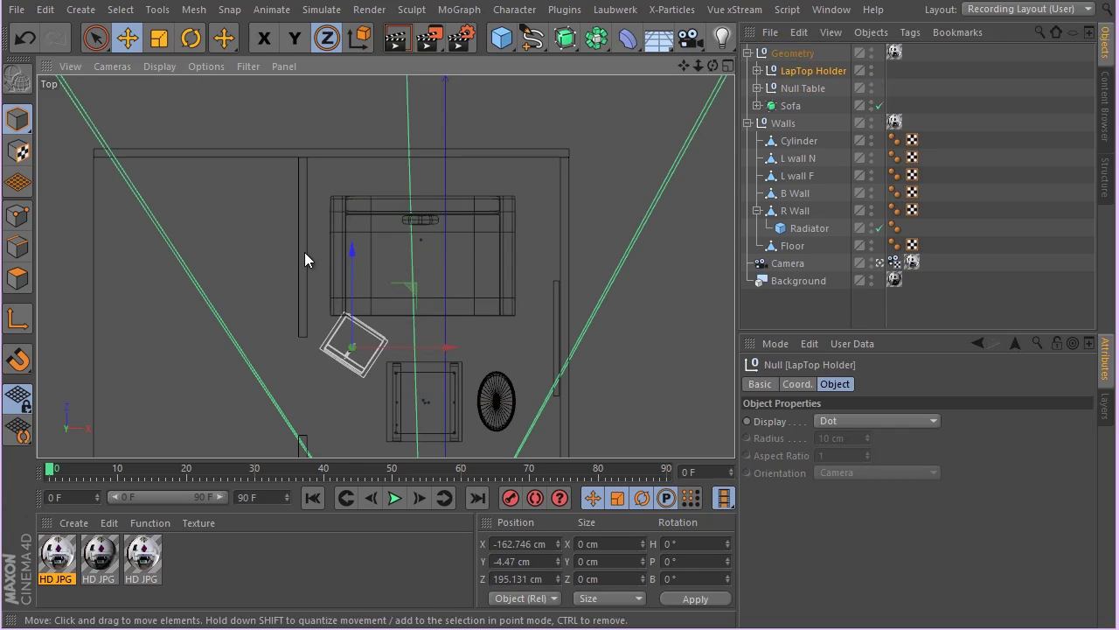
pyautogui.middleClick(305, 252)
pyautogui.middleClick(226, 219)
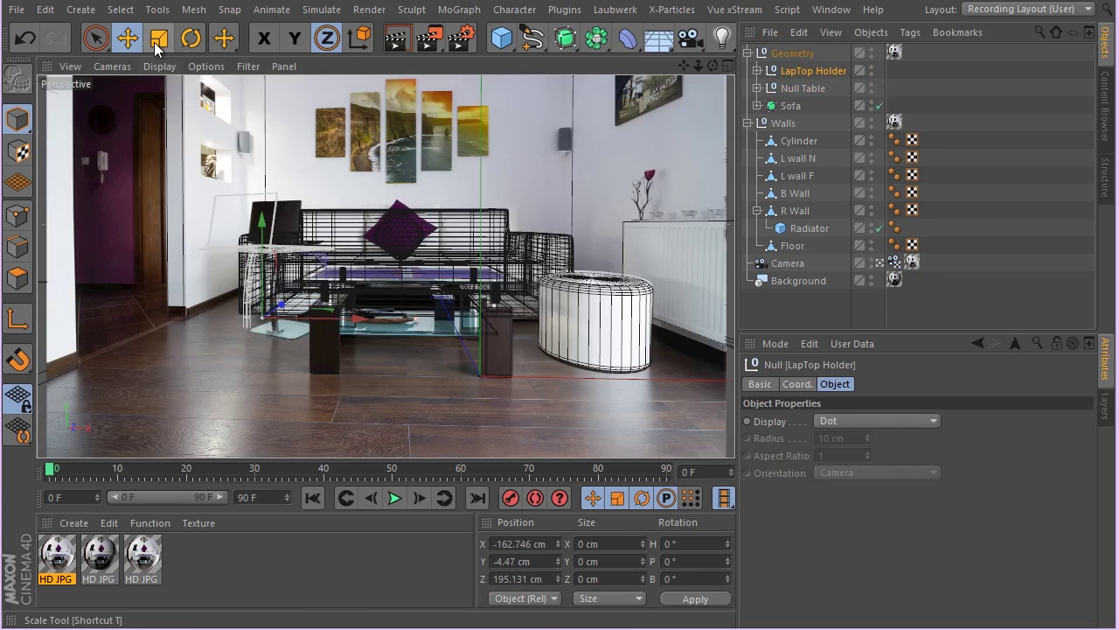
# Step: Raise the LapTop Holder in the front view until its base meets the floor line, and place its axis there at about Y -11 cm
pyautogui.middleClick(279, 180)
pyautogui.middleClick(467, 354)
pyautogui.scroll(-4, 412, 345)
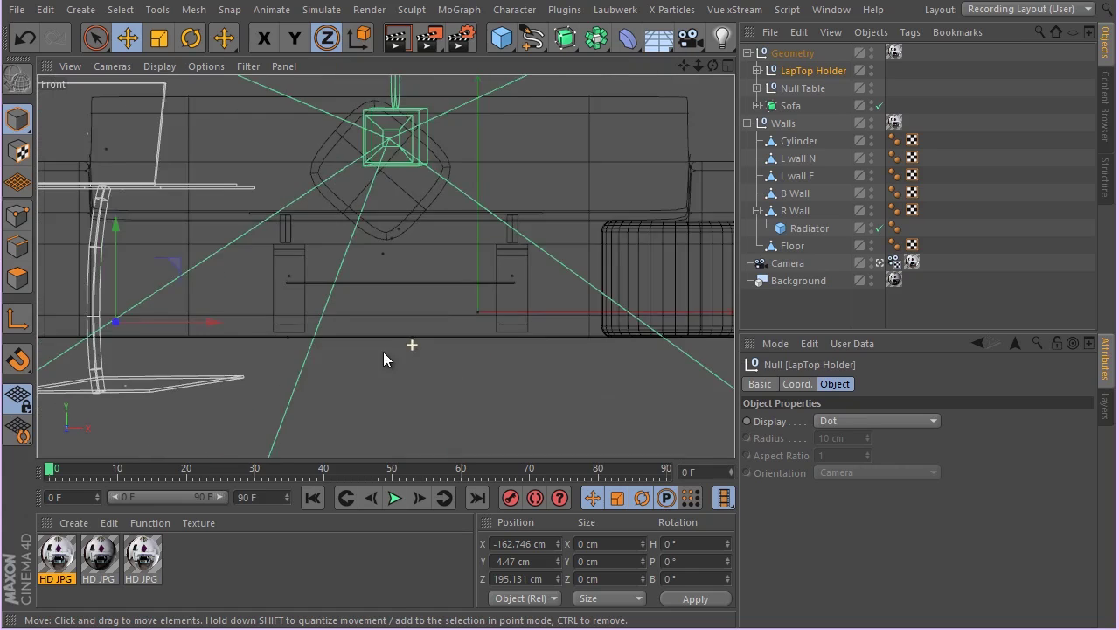
pyautogui.scroll(2, 99, 299)
pyautogui.moveTo(205, 273)
pyautogui.mouseDown()
pyautogui.moveTo(245, 220)
pyautogui.moveTo(198, 277)
pyautogui.mouseUp()
pyautogui.press('l')
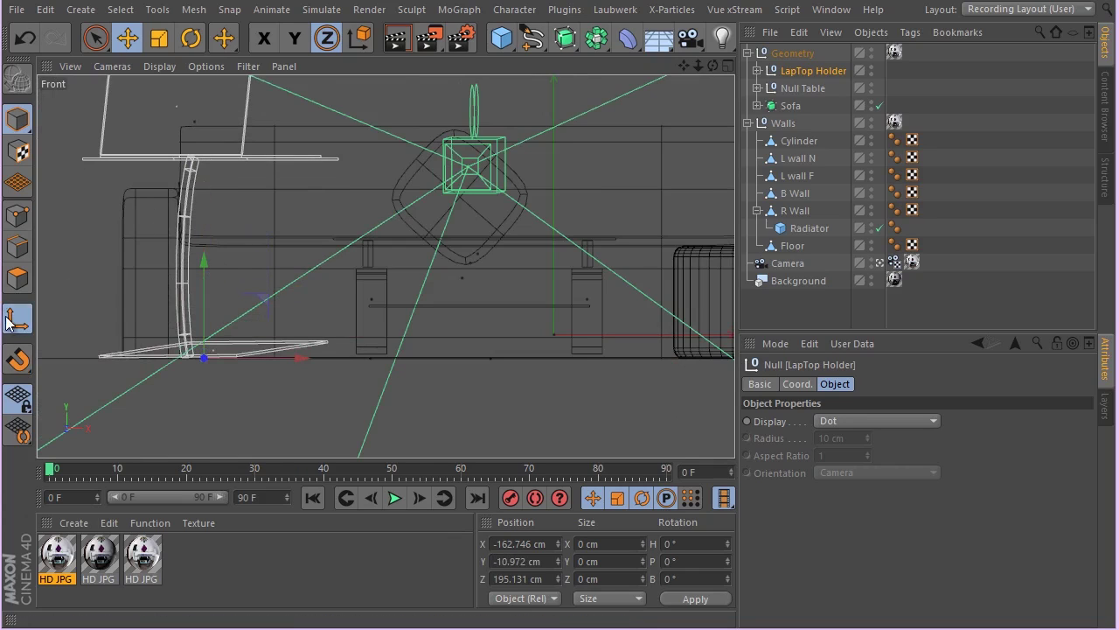
pyautogui.click(9, 321)
pyautogui.middleClick(150, 263)
pyautogui.middleClick(173, 196)
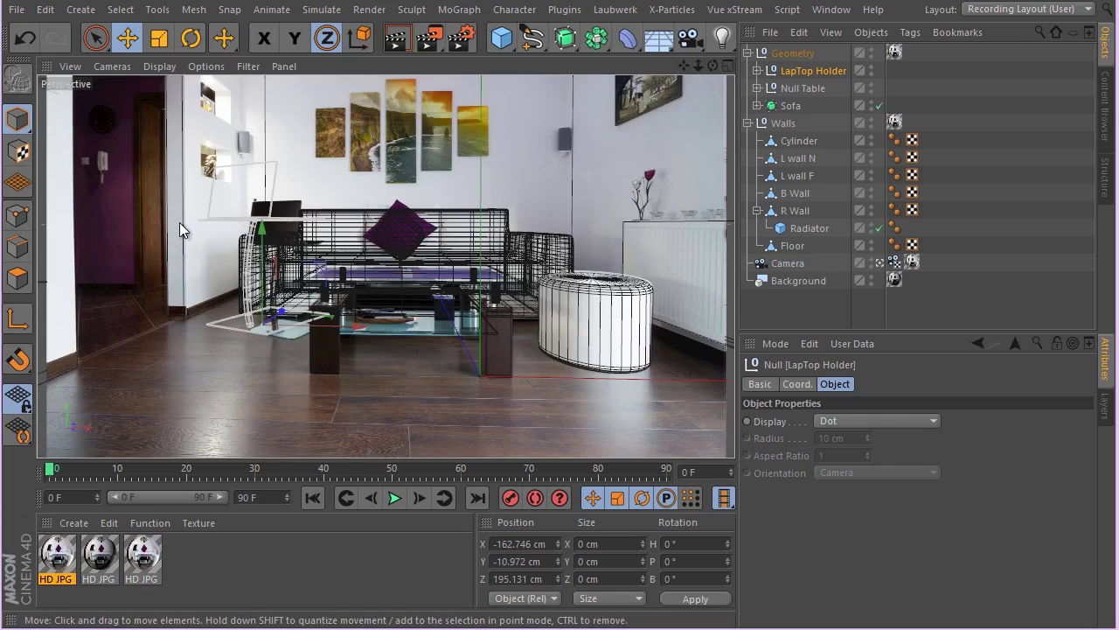
# Step: Scale the LapTop Holder down uniformly and move it over the photographed laptop stand at about X -137.4 cm, Z 181.8 cm
pyautogui.click(159, 38)
pyautogui.moveTo(379, 271); pyautogui.dragTo(223, 305)
pyautogui.click(127, 40)
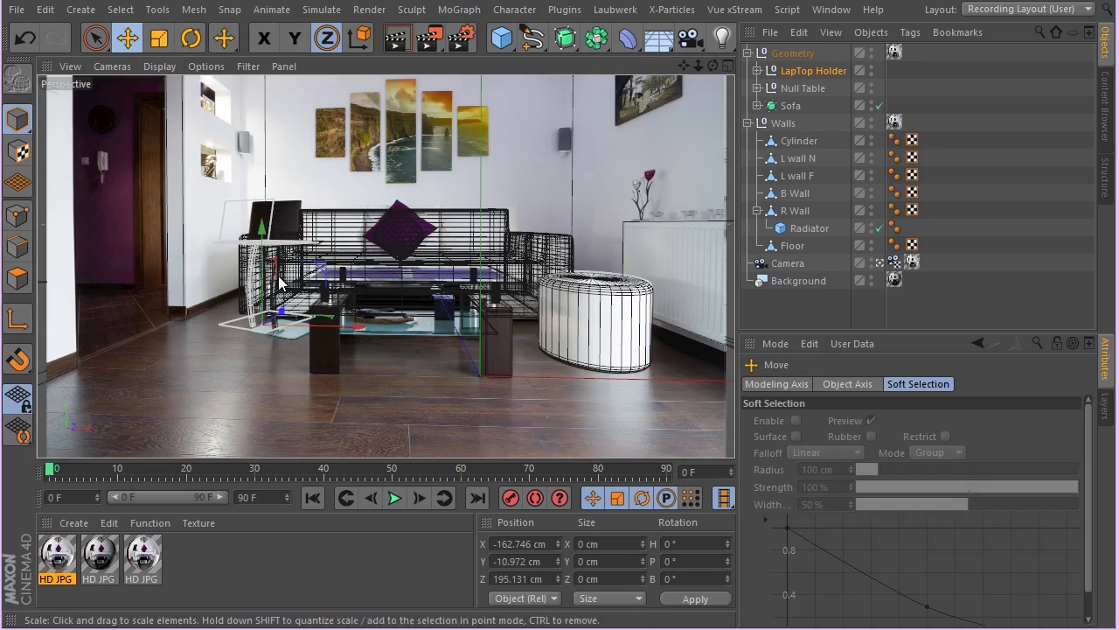
pyautogui.moveTo(312, 320); pyautogui.dragTo(347, 329)
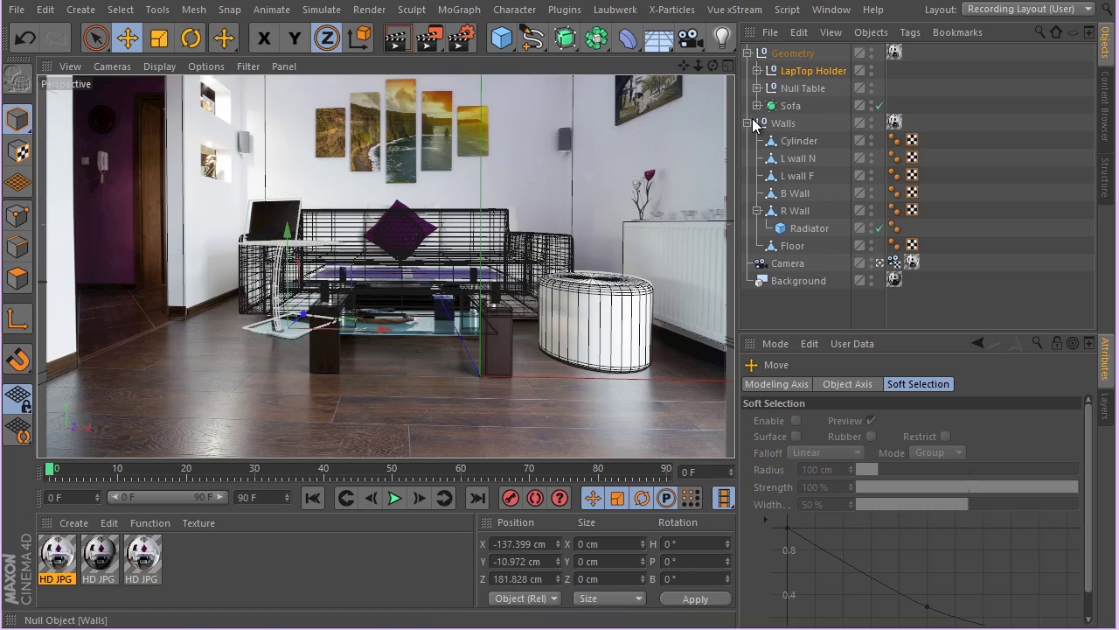
# Step: Convert the Rectangle inside LapTop Seat Down, within the LapTop Holder group, to an editable spline
pyautogui.click(758, 71)
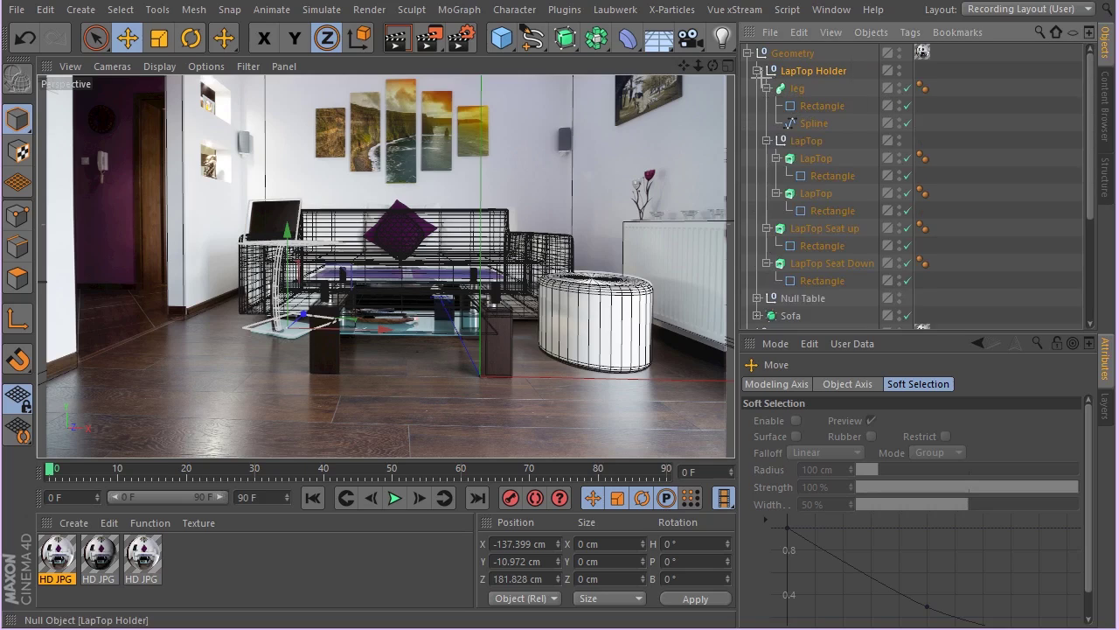
pyautogui.click(766, 88)
pyautogui.click(766, 105)
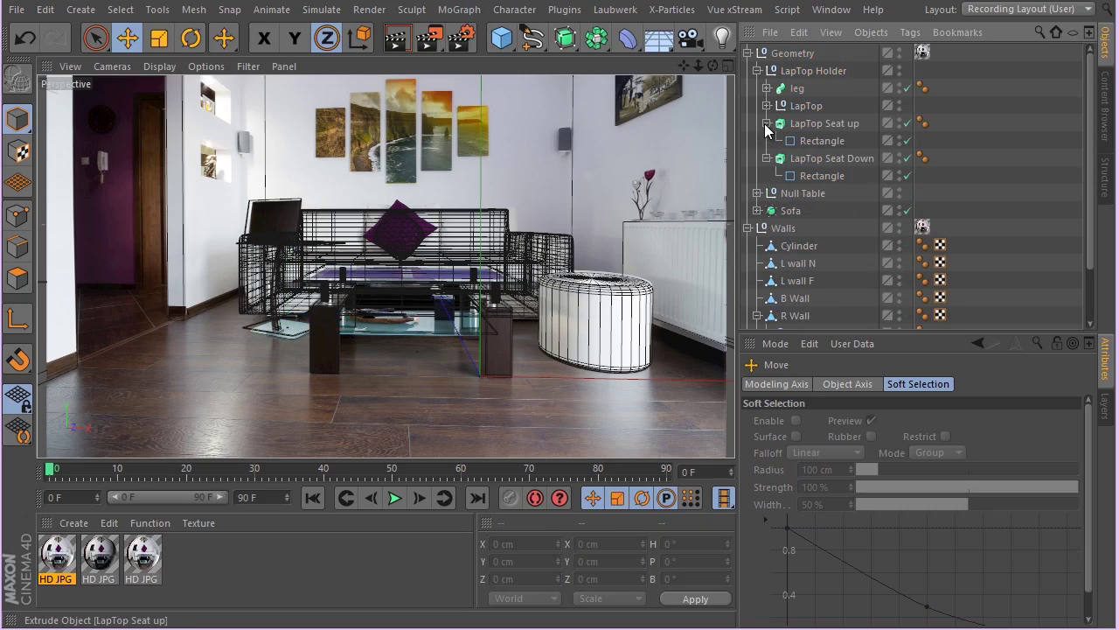
pyautogui.click(766, 123)
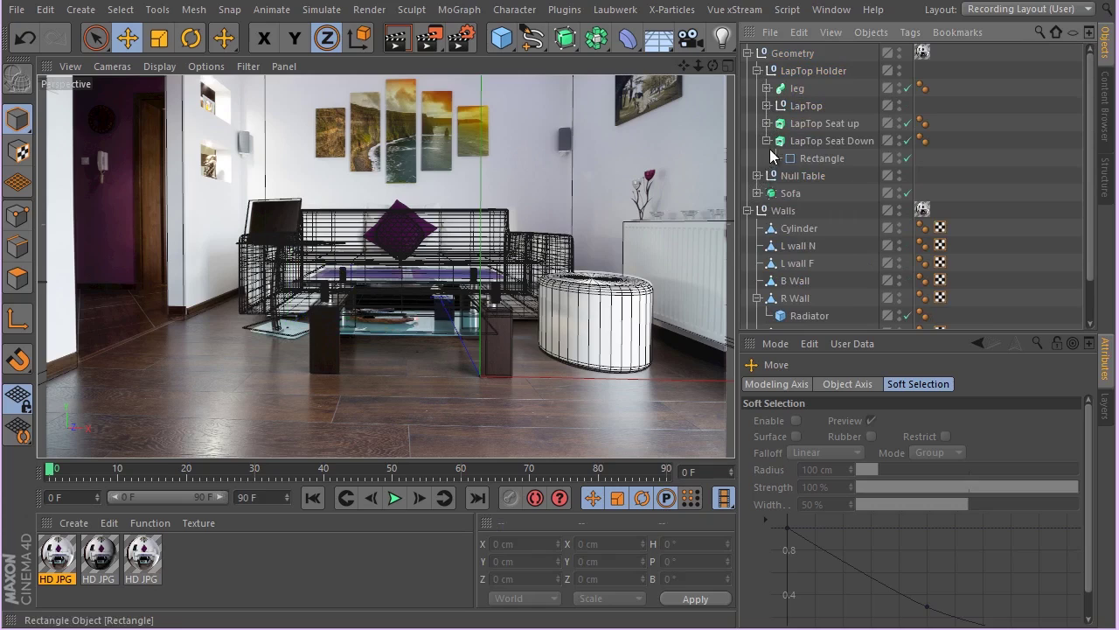
pyautogui.click(819, 159)
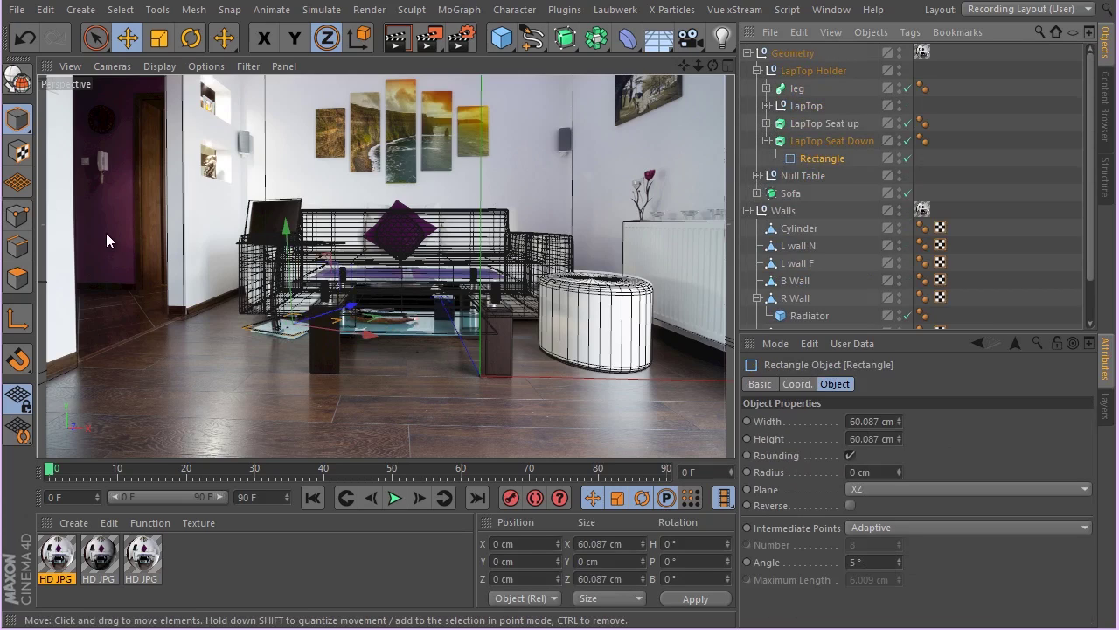
pyautogui.press('c')
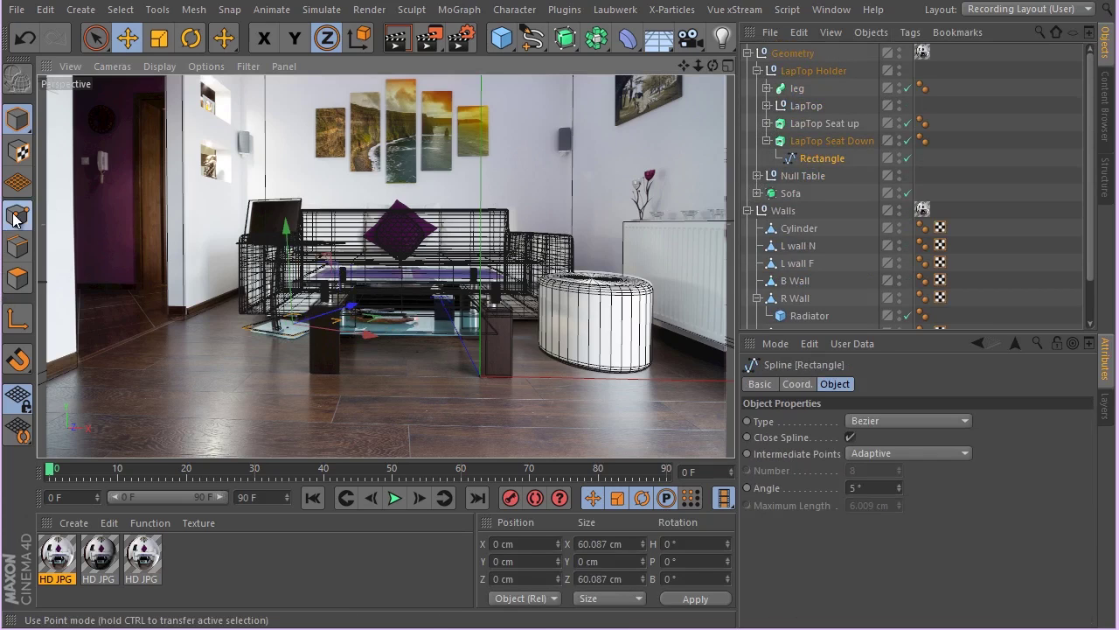
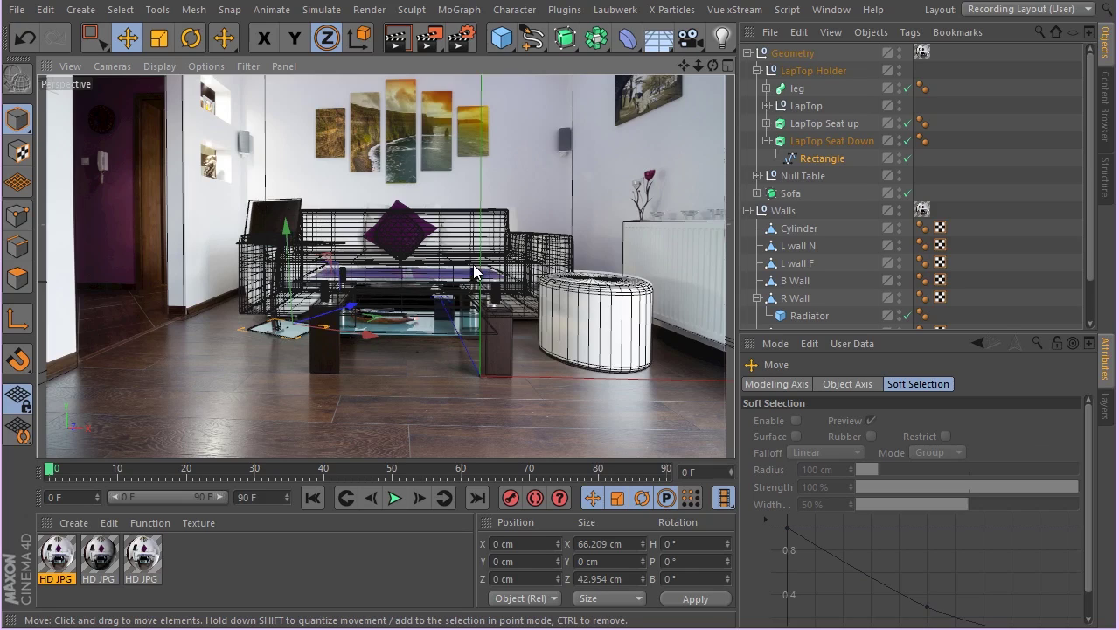
# Step: Collapse the Geometry and Walls groups in the object hierarchy and clear the selection
pyautogui.click(355, 364)
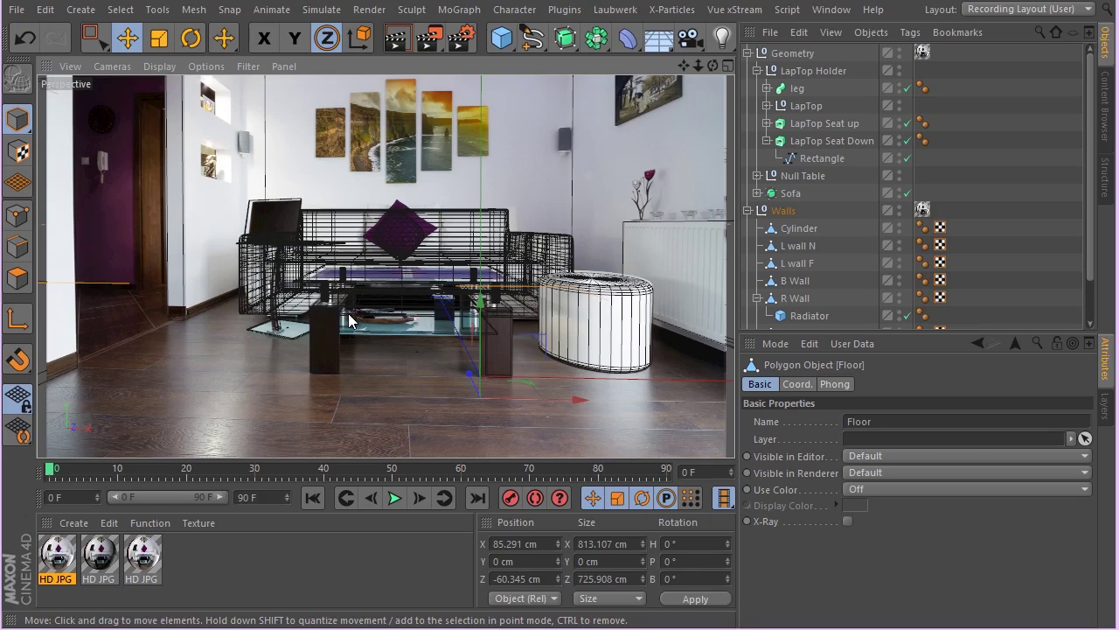
pyautogui.click(748, 54)
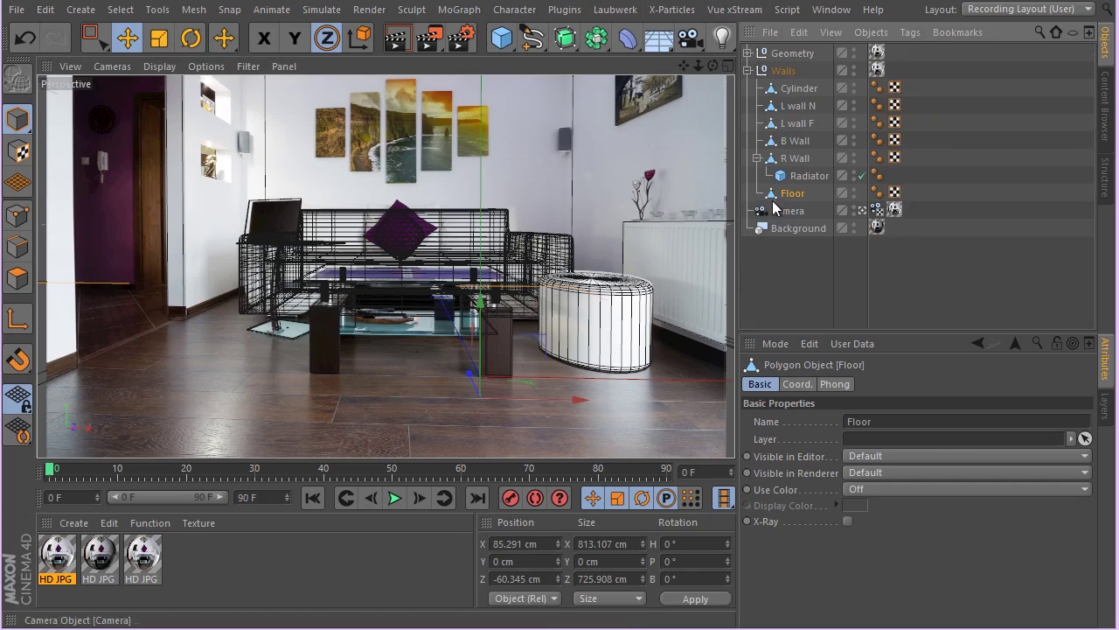
pyautogui.click(748, 70)
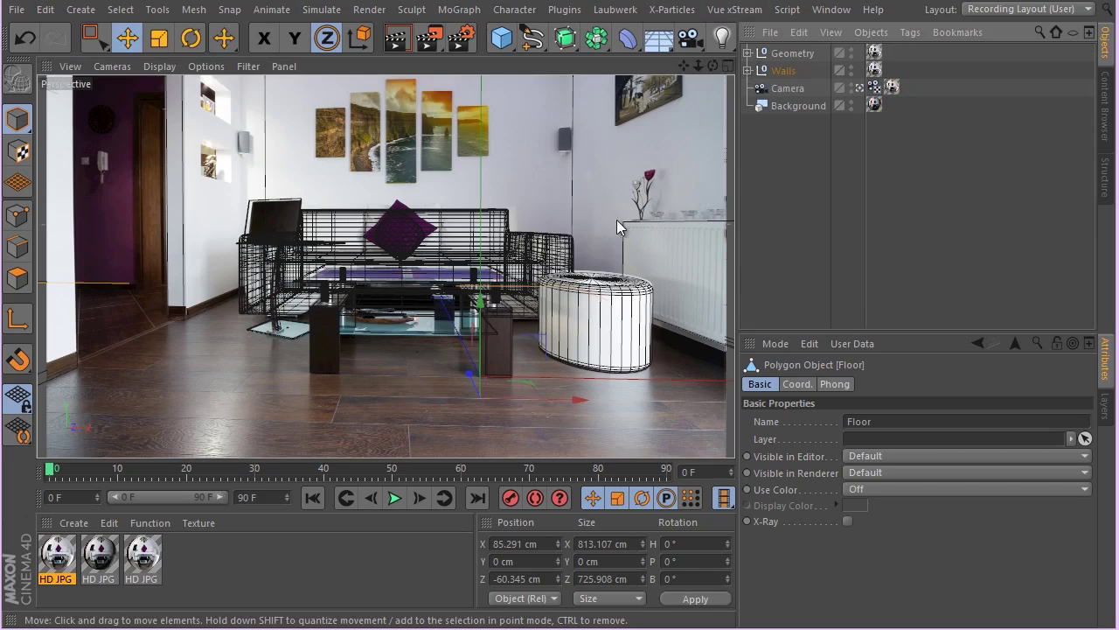
pyautogui.click(768, 206)
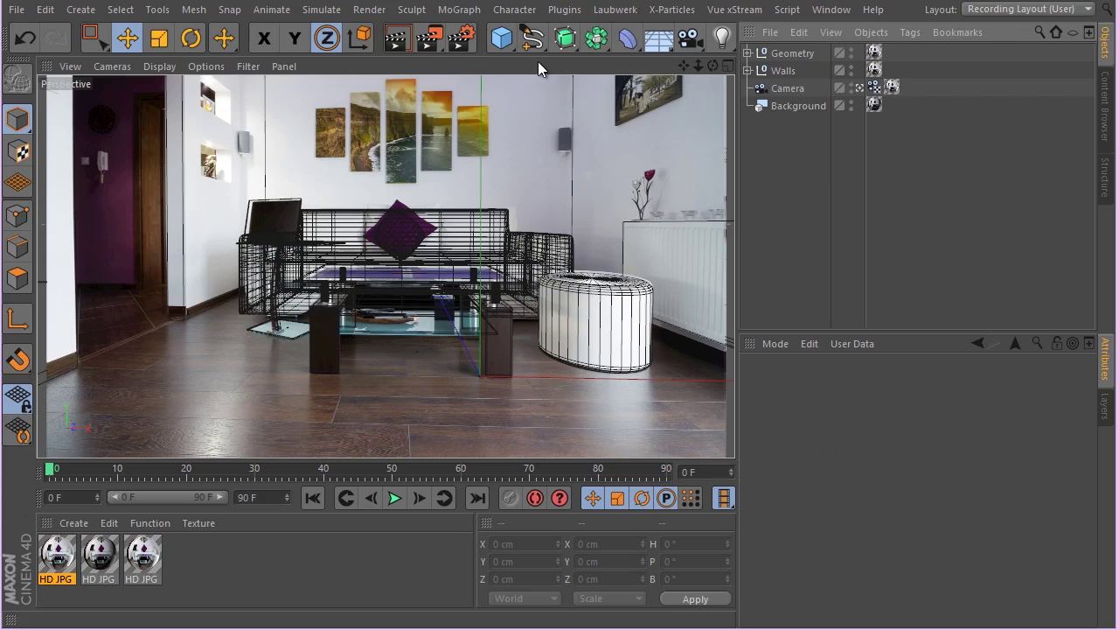
# Step: Add a MoGraph Cloner with a Sphere as its child, and set the sphere's radius to 7 cm
pyautogui.click(459, 9)
pyautogui.click(481, 141)
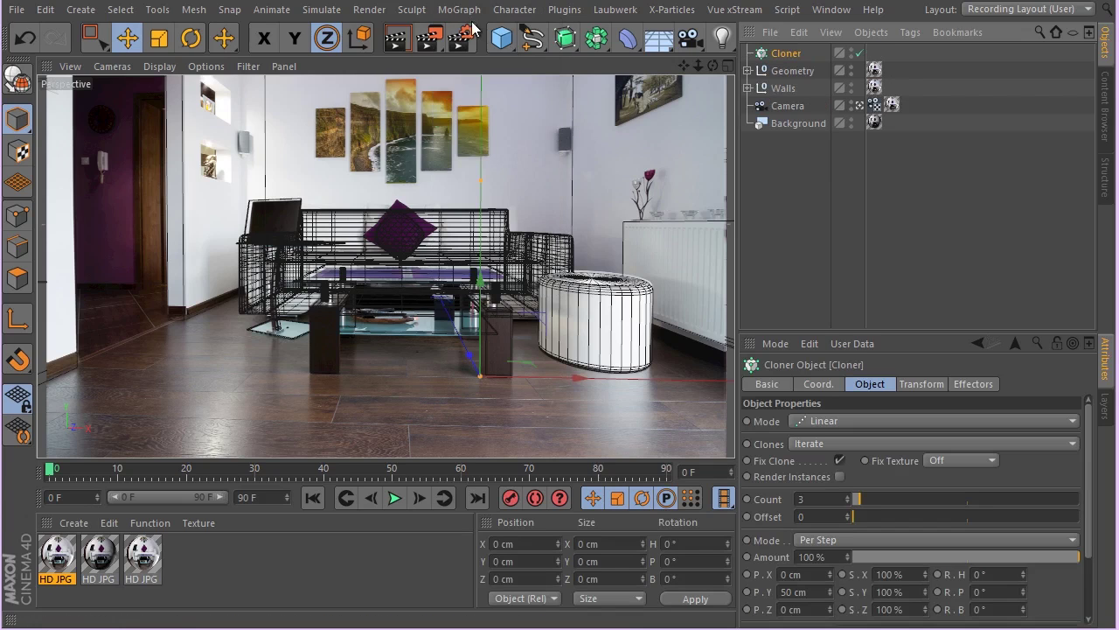
pyautogui.click(501, 37)
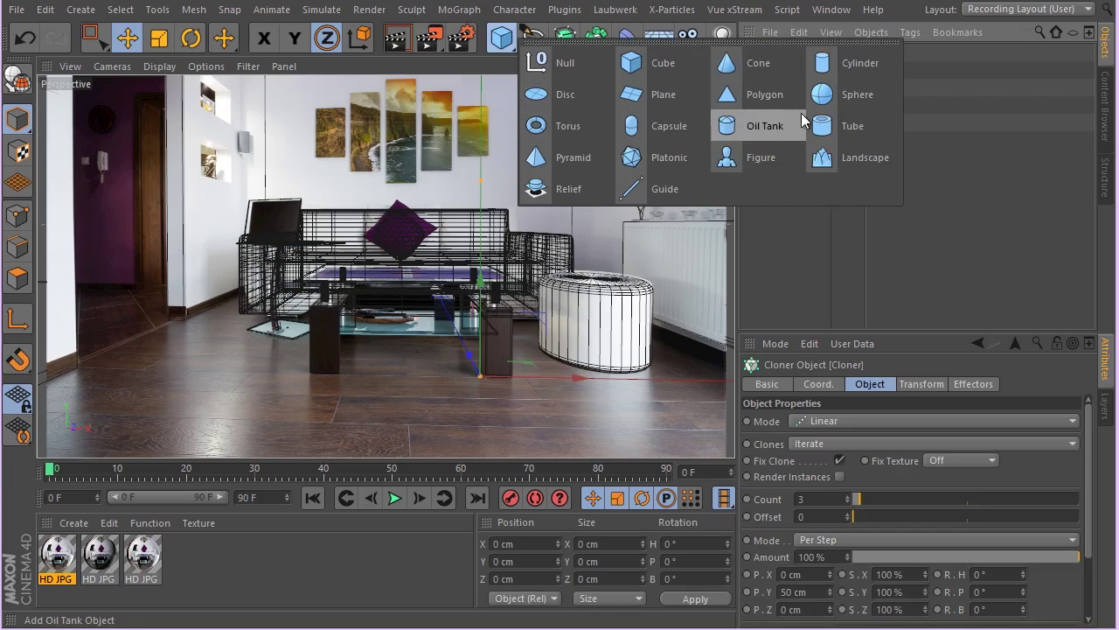
pyautogui.keyDown('shift'); pyautogui.click(843, 95); pyautogui.keyUp('shift')
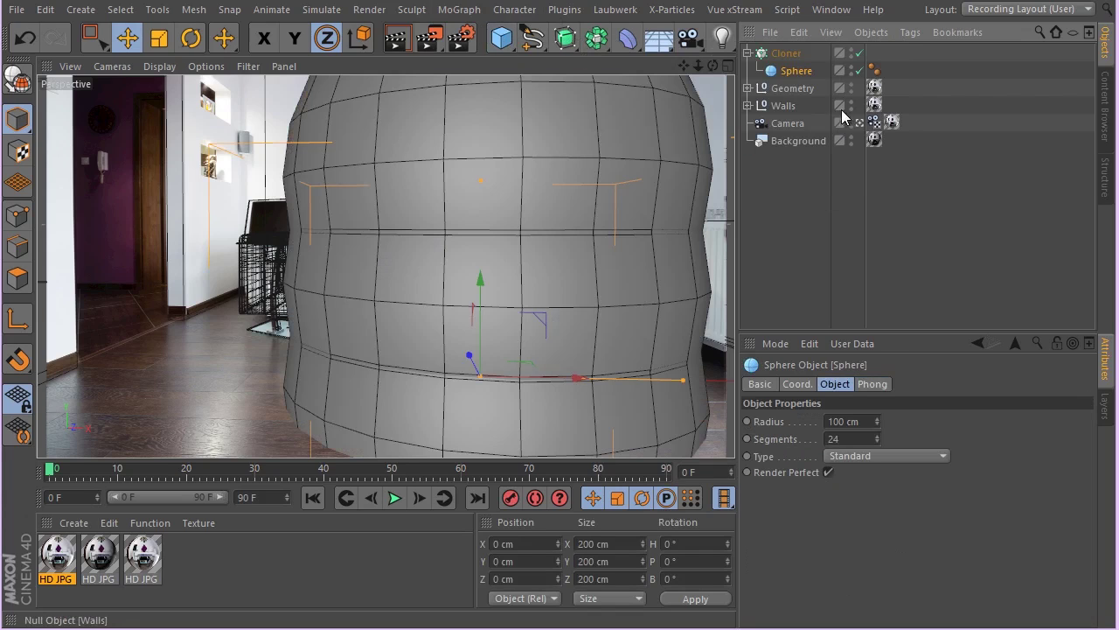
pyautogui.click(850, 423)
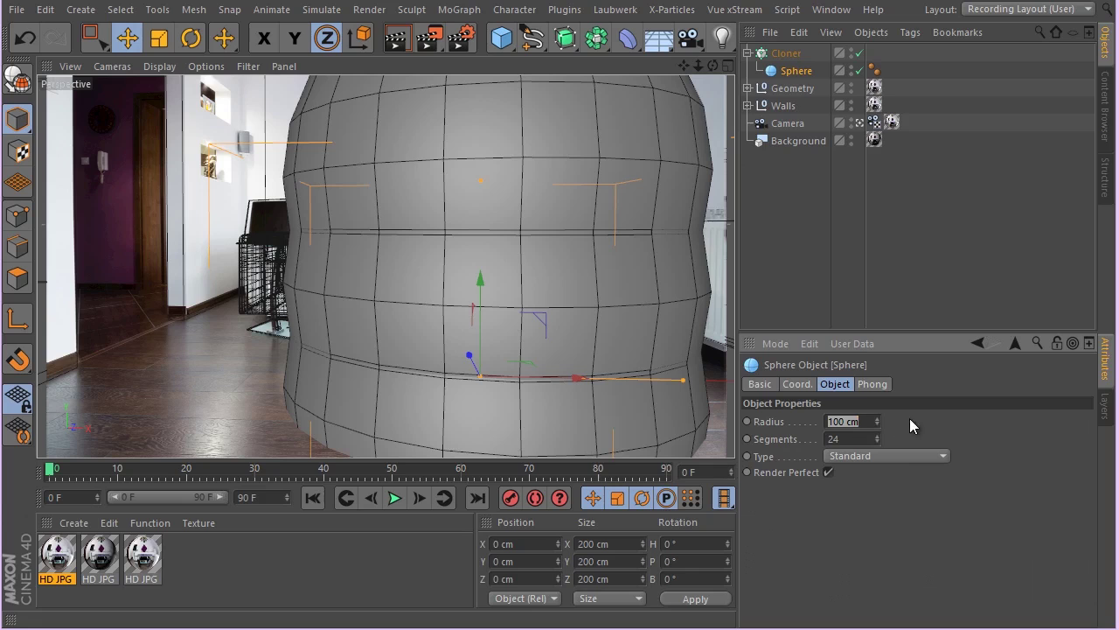
pyautogui.write('7')
pyautogui.press('Return')
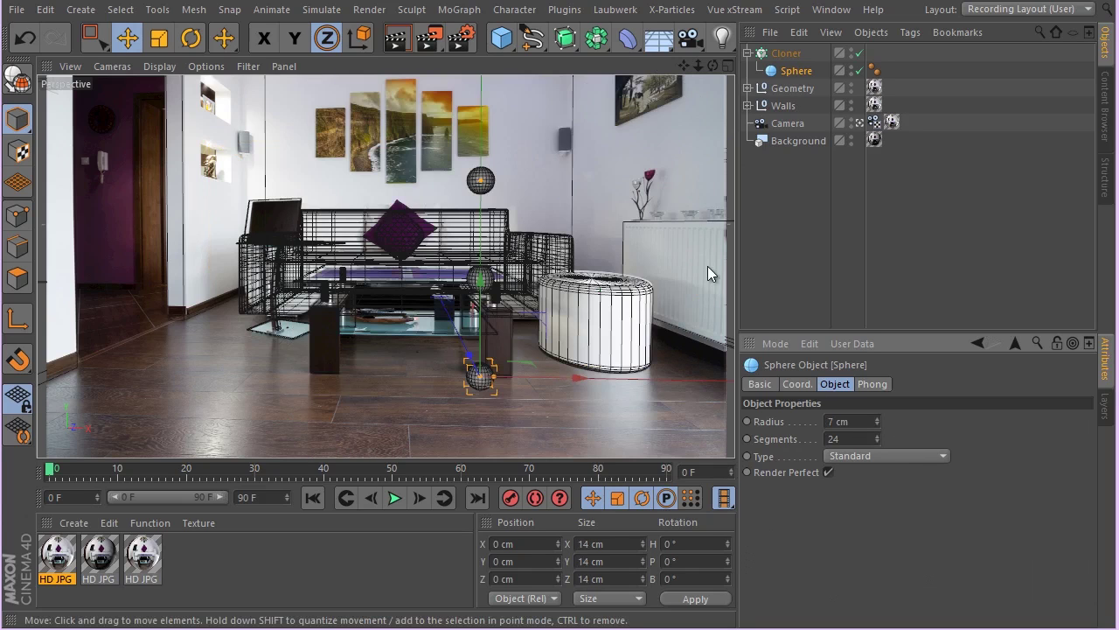
# Step: Set the Cloner to Grid Array mode with a clone count of 7 × 7 × 7
pyautogui.click(798, 54)
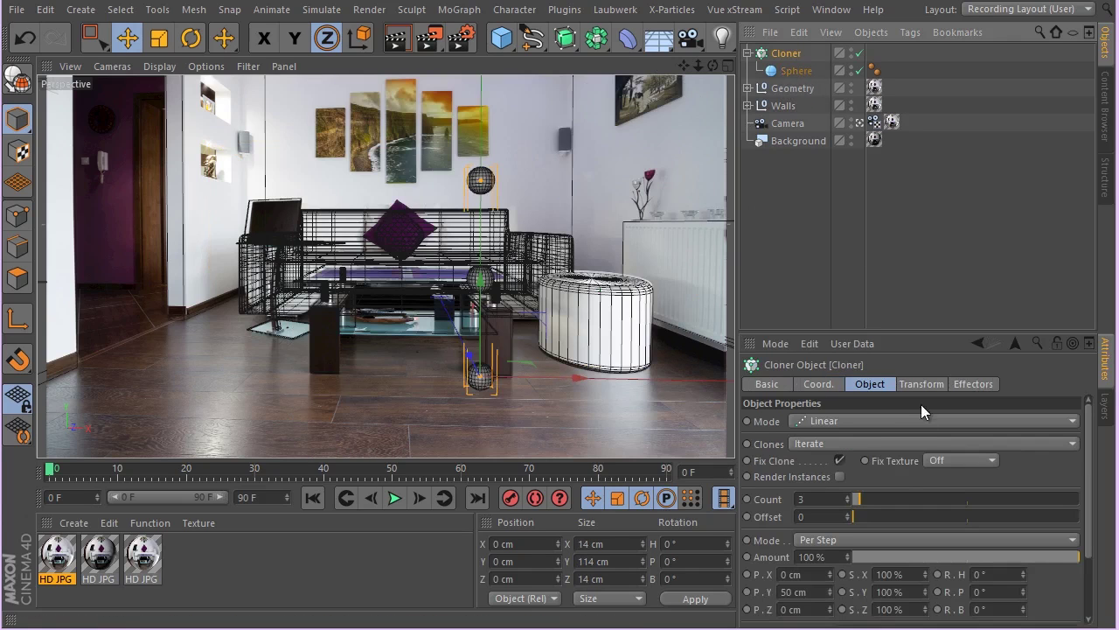
pyautogui.click(872, 423)
pyautogui.click(848, 485)
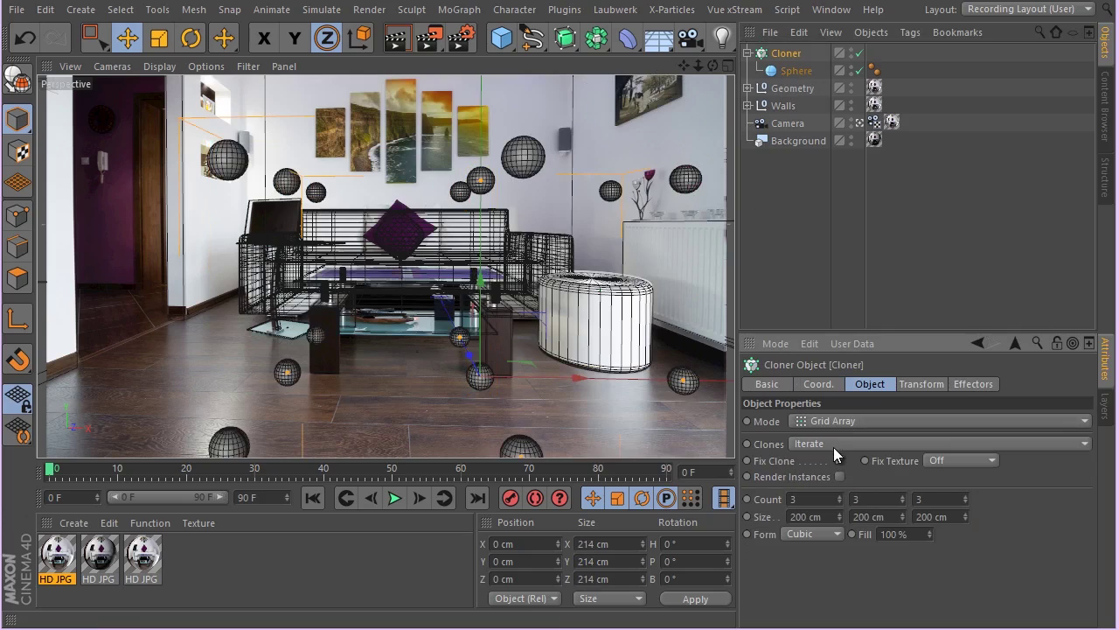
pyautogui.doubleClick(827, 499)
pyautogui.write('7')
pyautogui.doubleClick(867, 499)
pyautogui.write('7')
pyautogui.press('Tab')
pyautogui.write('7')
pyautogui.press('Return')
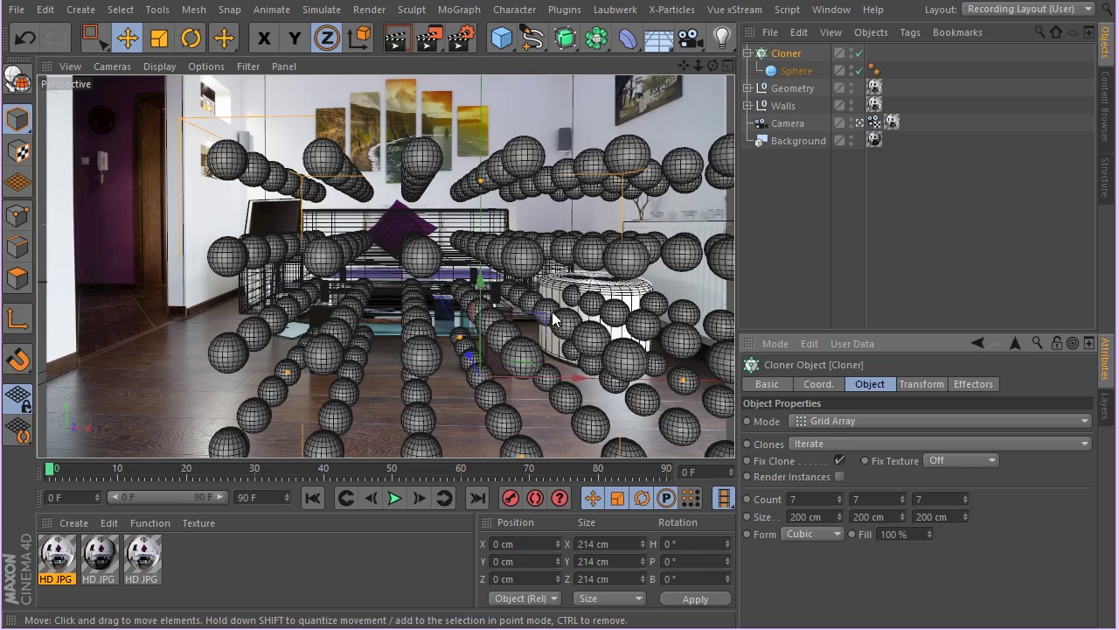
# Step: Move the Cloner back along Z in the top view, over the sofa area, to about Z 264.5 cm
pyautogui.middleClick(552, 319)
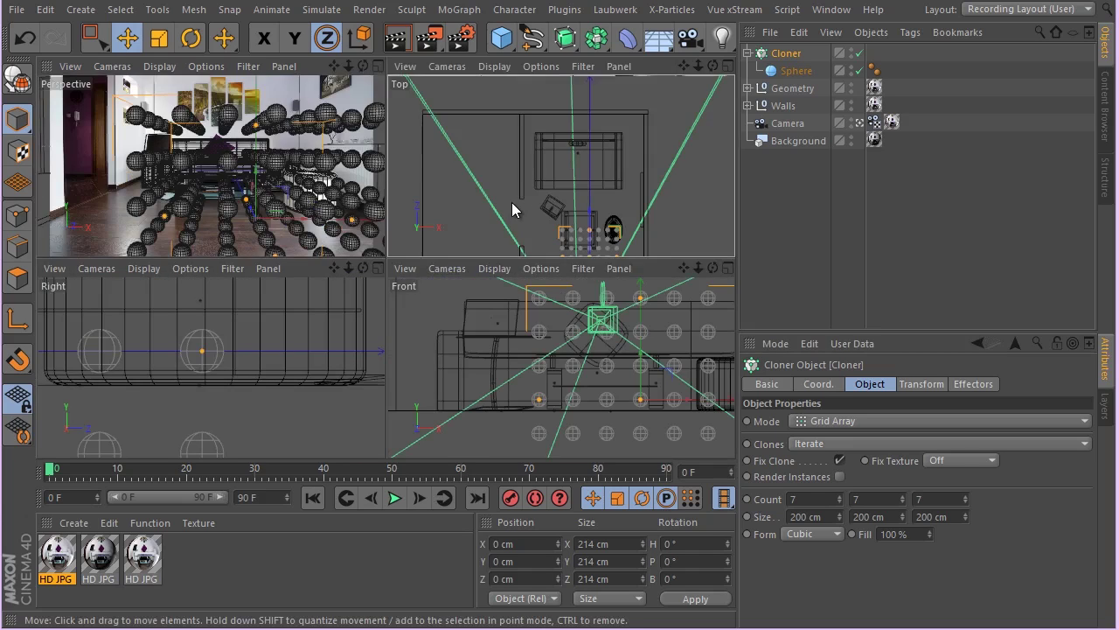
pyautogui.middleClick(512, 202)
pyautogui.moveTo(449, 355); pyautogui.dragTo(443, 200)
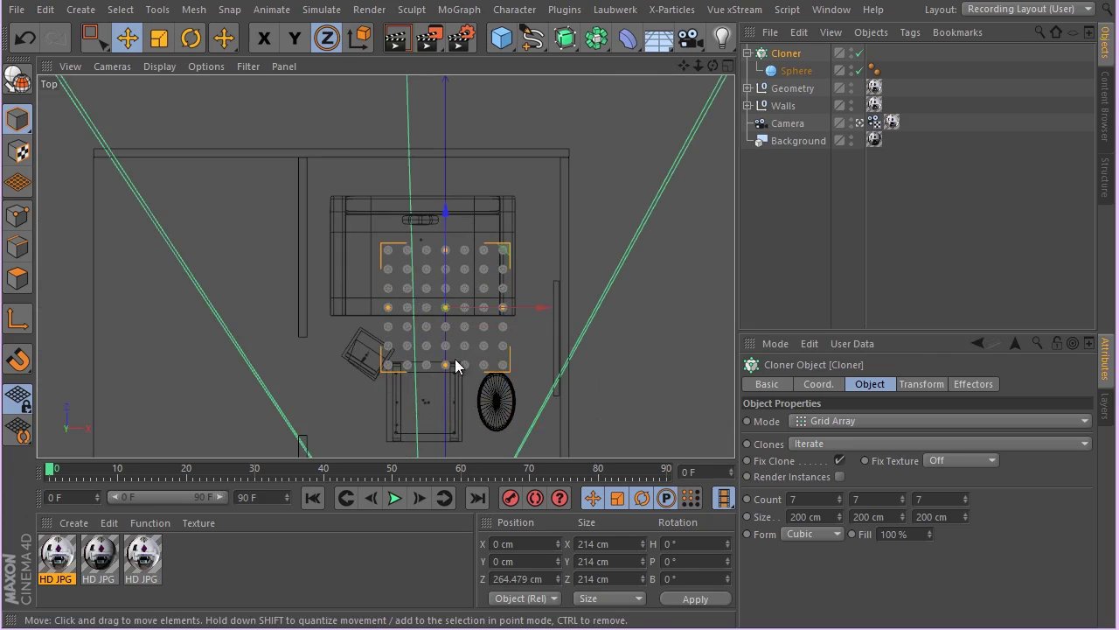
# Step: Examine the Cloner grid's placement relative to the furniture and room in the top and perspective views
pyautogui.middleClick(365, 340)
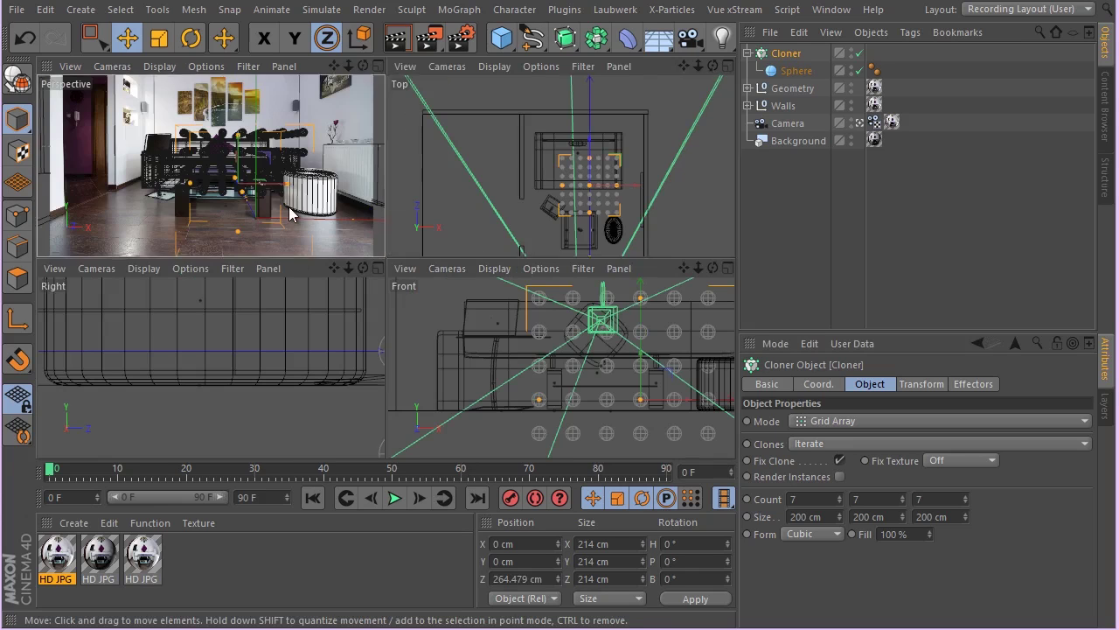
pyautogui.middleClick(289, 206)
pyautogui.middleClick(462, 249)
pyautogui.middleClick(515, 225)
pyautogui.middleClick(443, 333)
pyautogui.middleClick(506, 202)
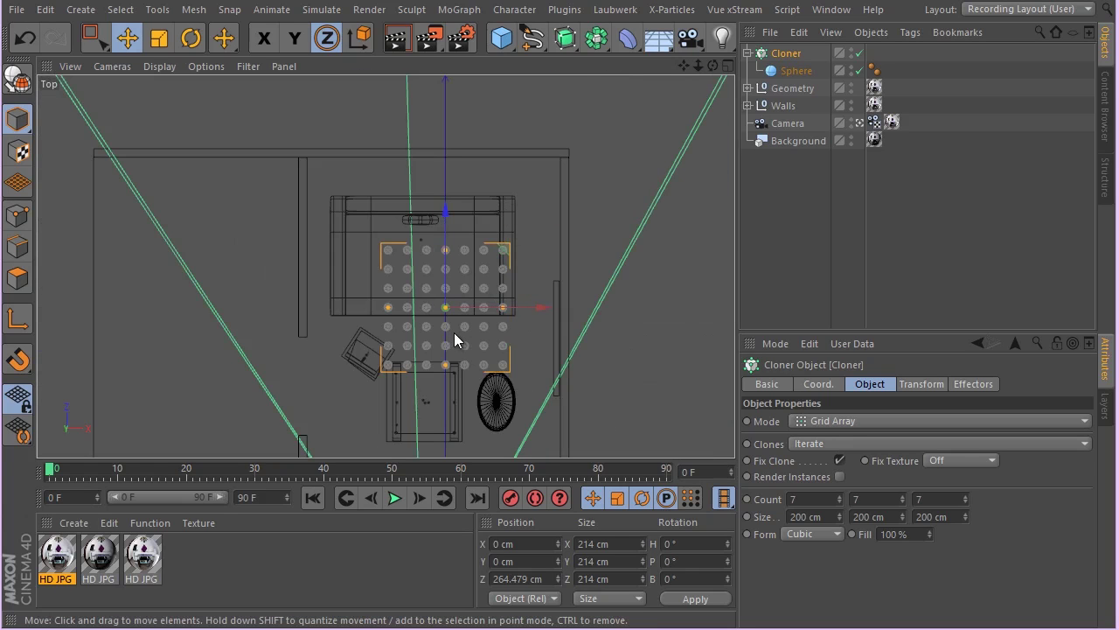
pyautogui.moveTo(414, 358); pyautogui.dragTo(456, 297, button='middle')
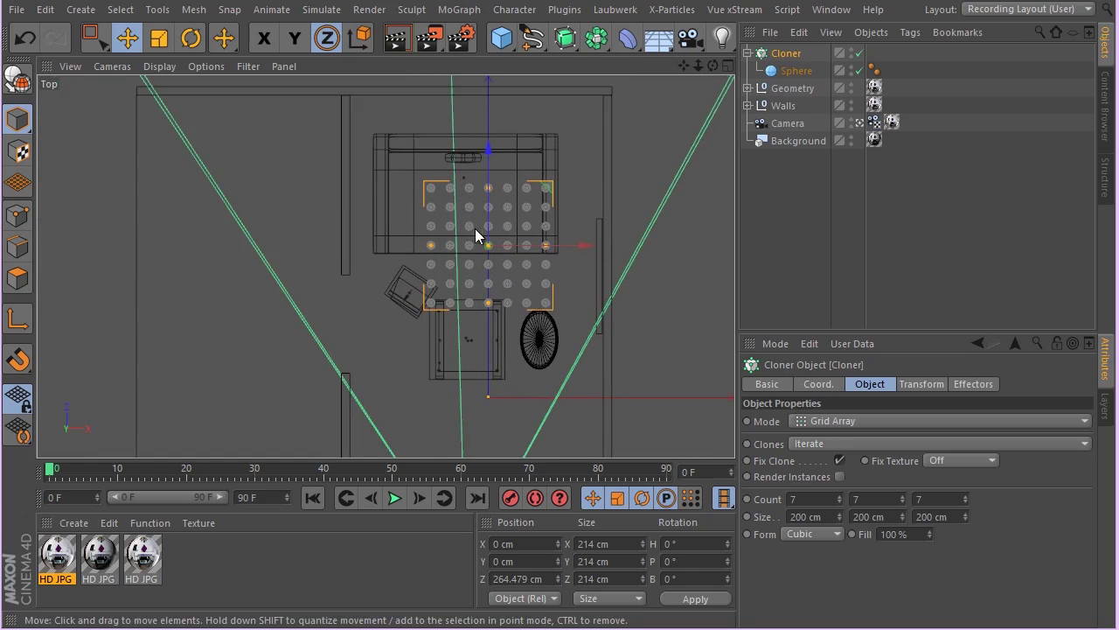
pyautogui.middleClick(468, 238)
pyautogui.middleClick(255, 188)
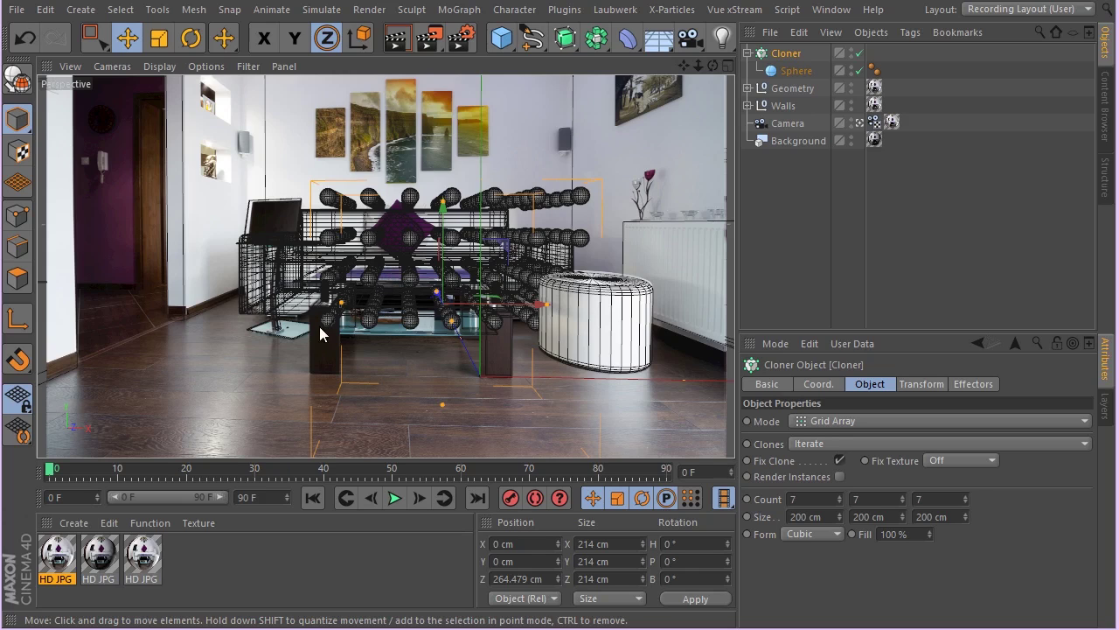
pyautogui.middleClick(376, 313)
pyautogui.middleClick(530, 195)
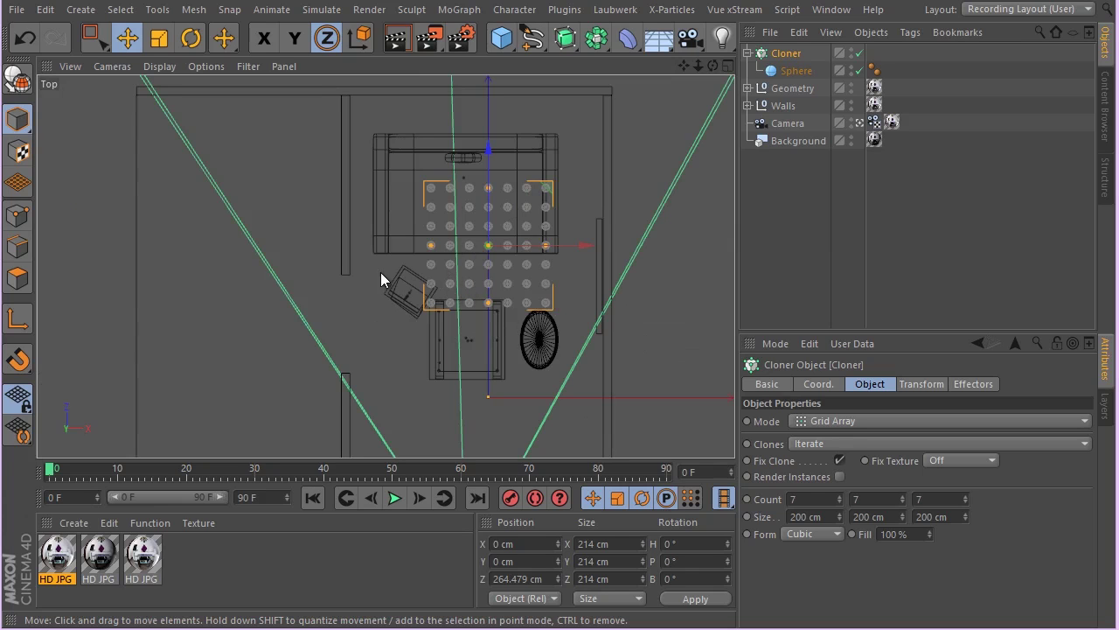
pyautogui.middleClick(246, 282)
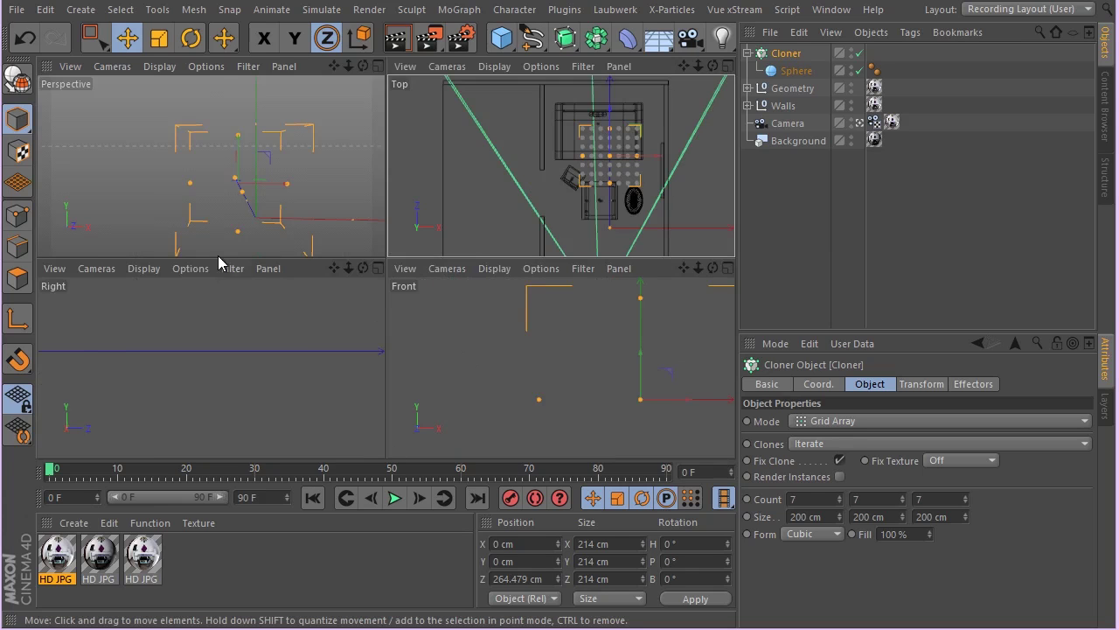
pyautogui.middleClick(302, 247)
pyautogui.middleClick(487, 215)
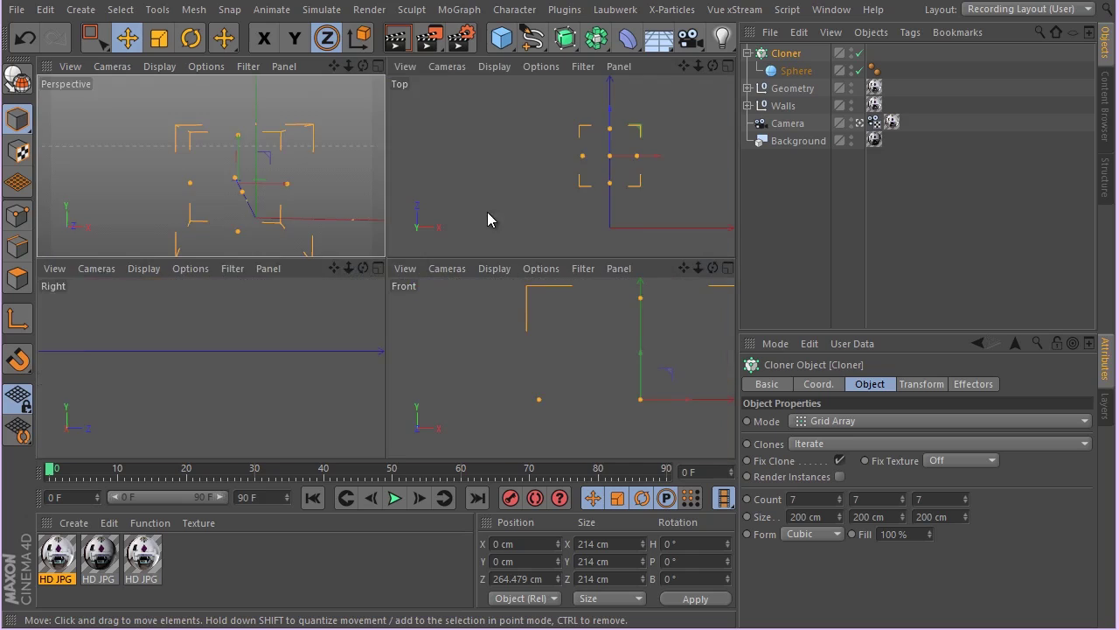
# Step: Enlarge the Cloner grid in the top view to about 376 cm in X and 339 cm in Z, covering the furniture
pyautogui.middleClick(532, 187)
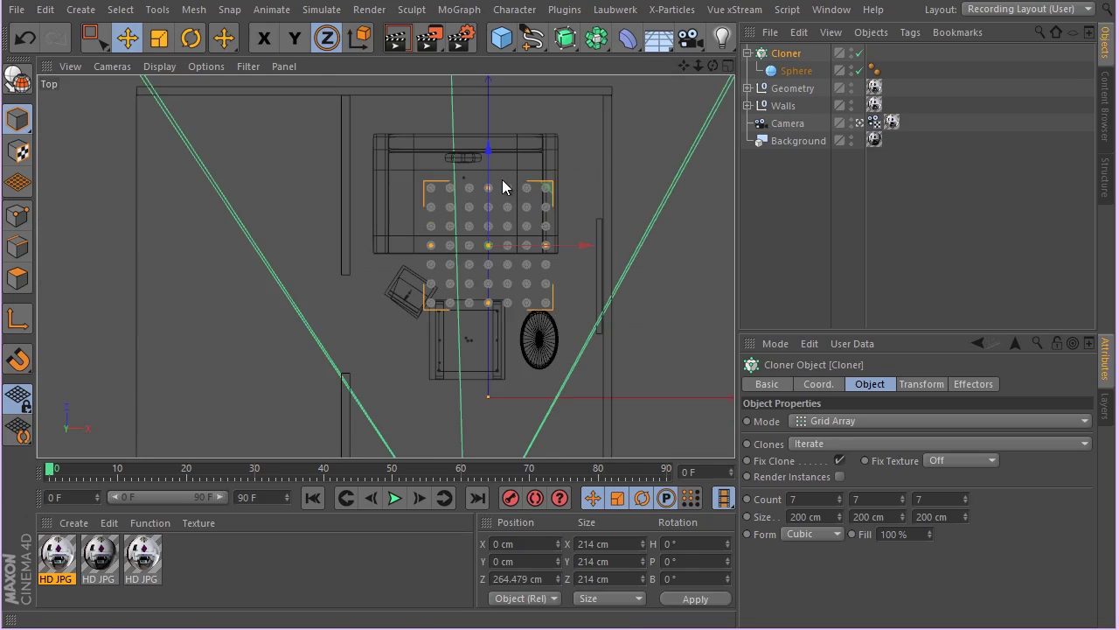
pyautogui.moveTo(489, 186); pyautogui.dragTo(489, 147)
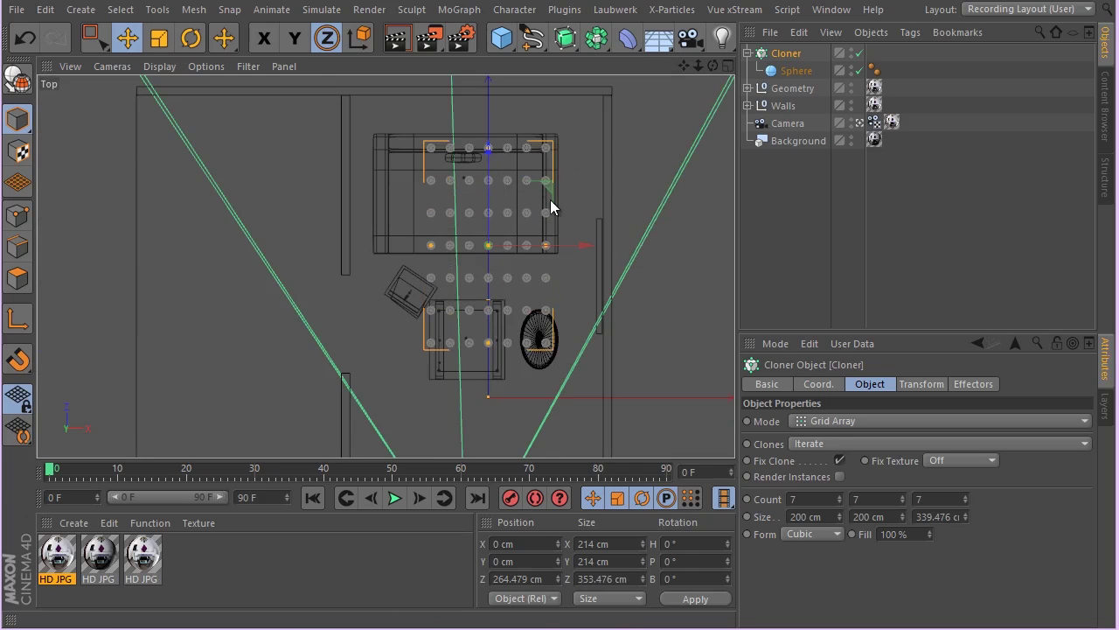
pyautogui.moveTo(550, 246); pyautogui.dragTo(600, 232)
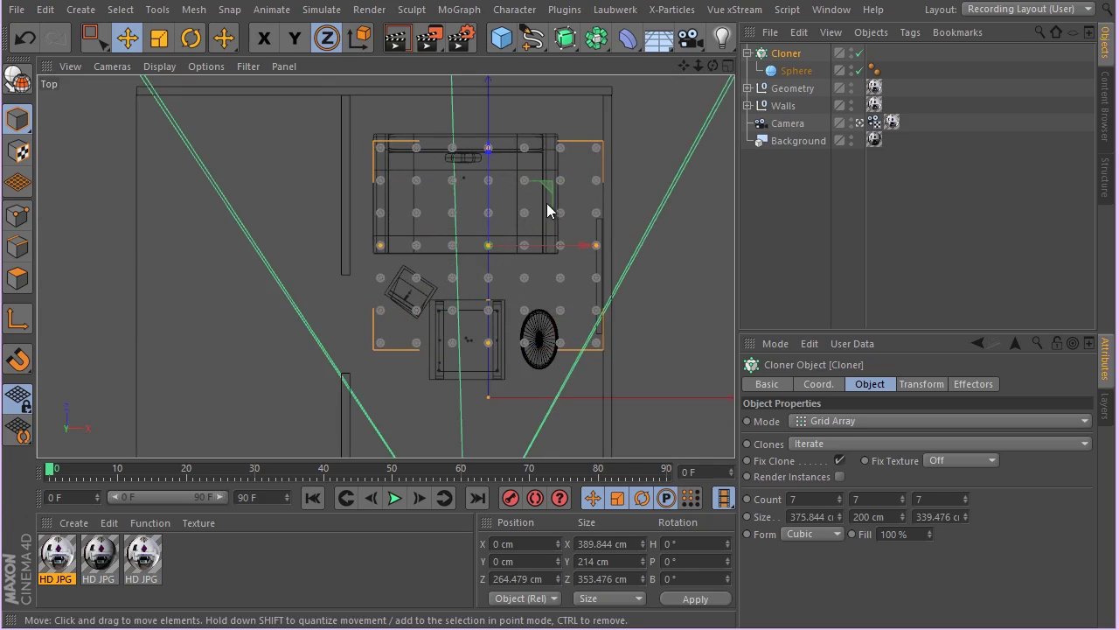
# Step: Raise the Cloner above the furniture in the perspective view to about Y 214.6 cm
pyautogui.middleClick(391, 191)
pyautogui.middleClick(381, 223)
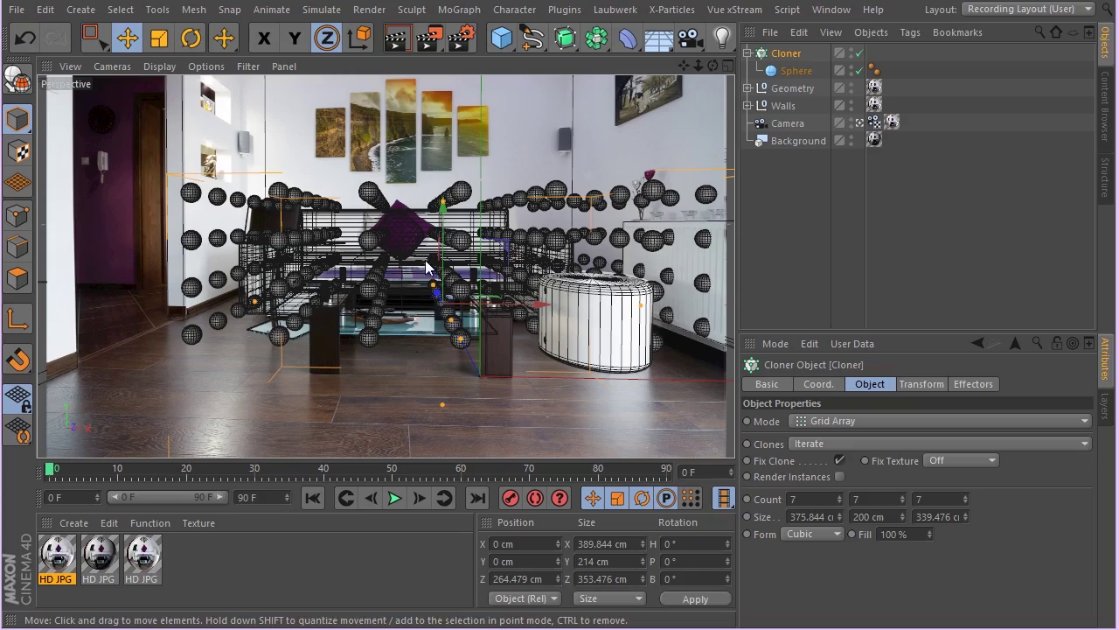
pyautogui.moveTo(444, 276); pyautogui.dragTo(446, 79)
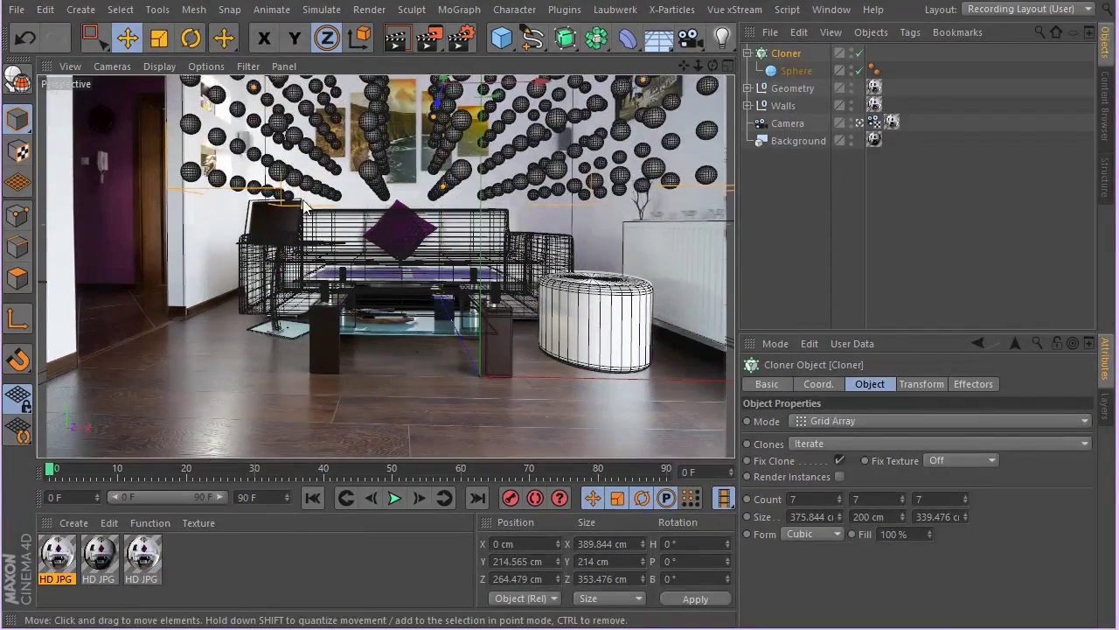
# Step: Add a Rigid Body simulation tag to the Sphere inside the Cloner
pyautogui.rightClick(808, 70)
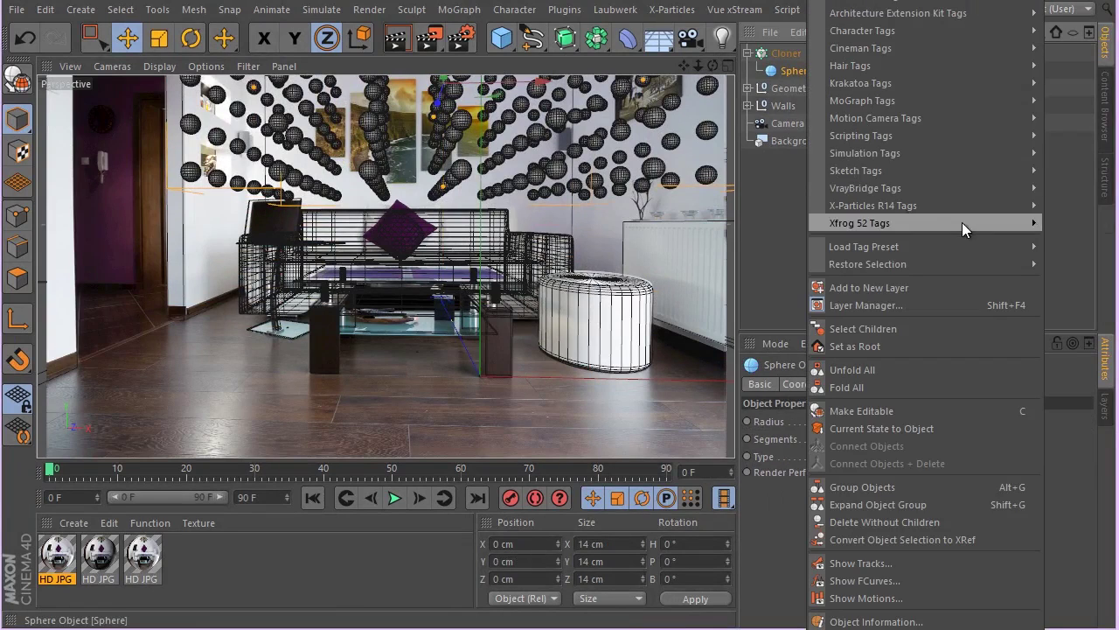
pyautogui.moveTo(903, 152)
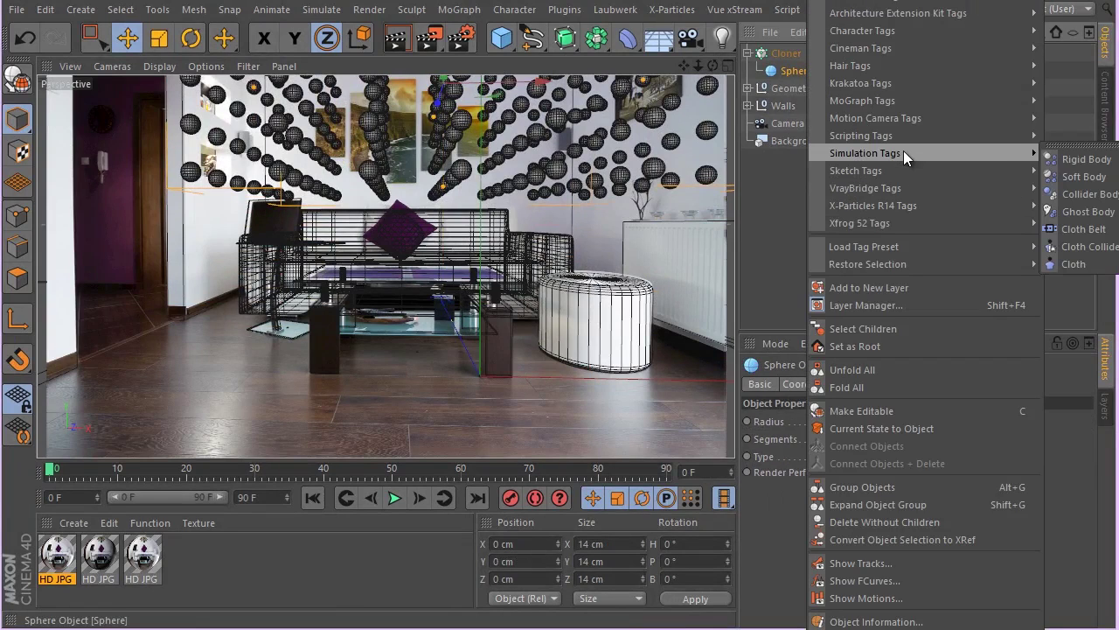
pyautogui.click(1087, 160)
# Step: Add Collider Body simulation tags to both the Geometry and Walls groups
pyautogui.click(792, 88)
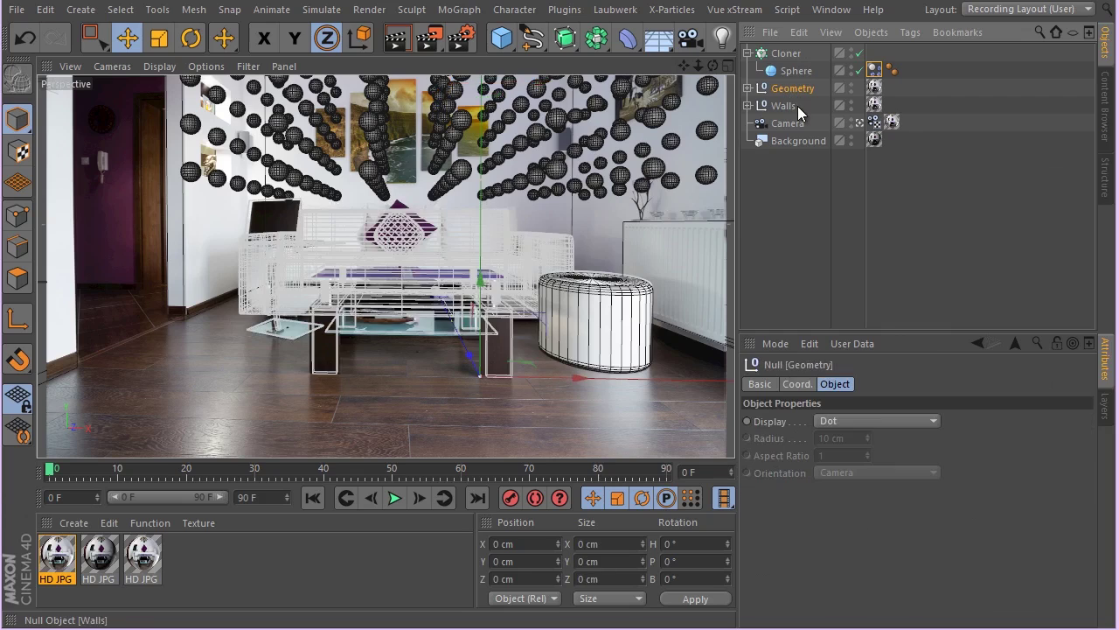
pyautogui.keyDown('ctrl'); pyautogui.click(797, 106); pyautogui.keyUp('ctrl')
pyautogui.rightClick(798, 106)
pyautogui.moveTo(933, 153)
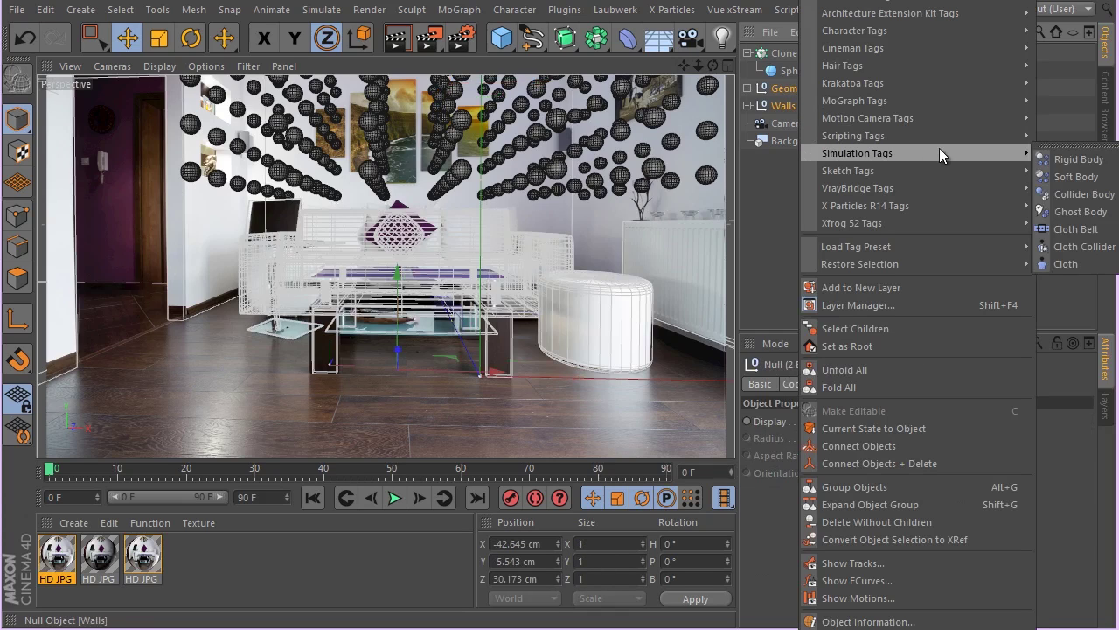
pyautogui.click(1081, 194)
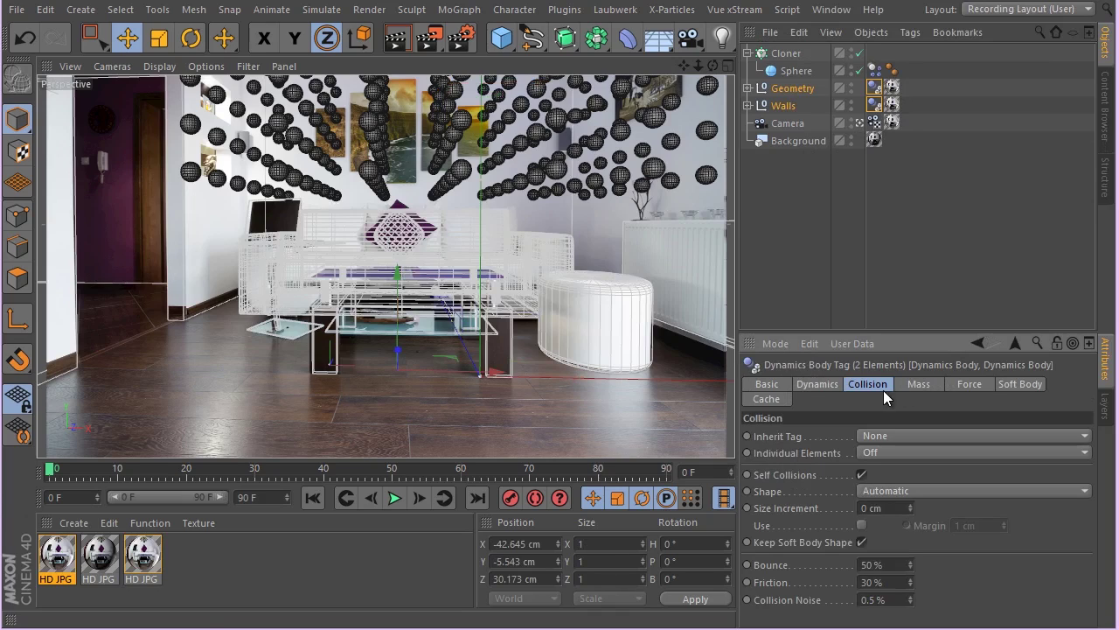
# Step: Set Inherit Tag to Apply Tag to Children for the Geometry and Walls collider tags
pyautogui.click(891, 446)
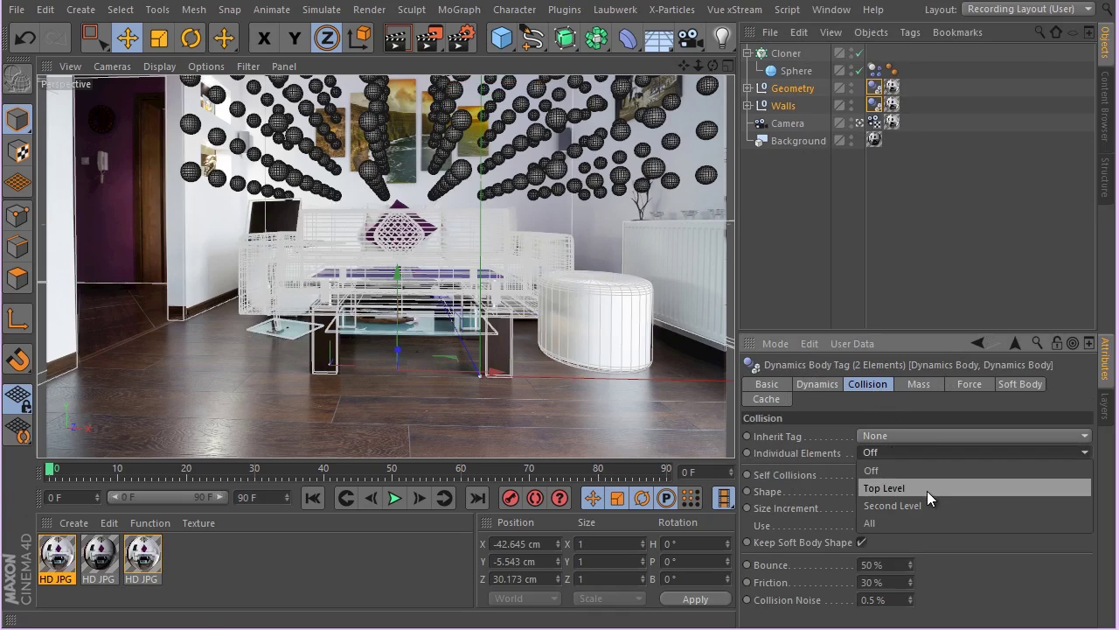
pyautogui.click(915, 437)
pyautogui.click(919, 434)
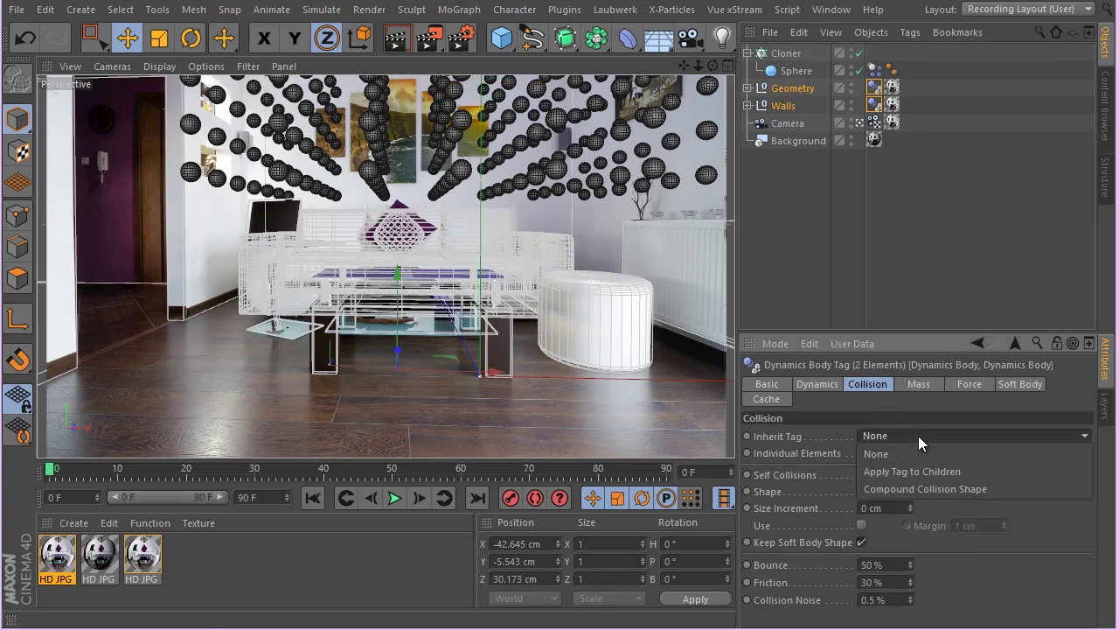
pyautogui.click(945, 475)
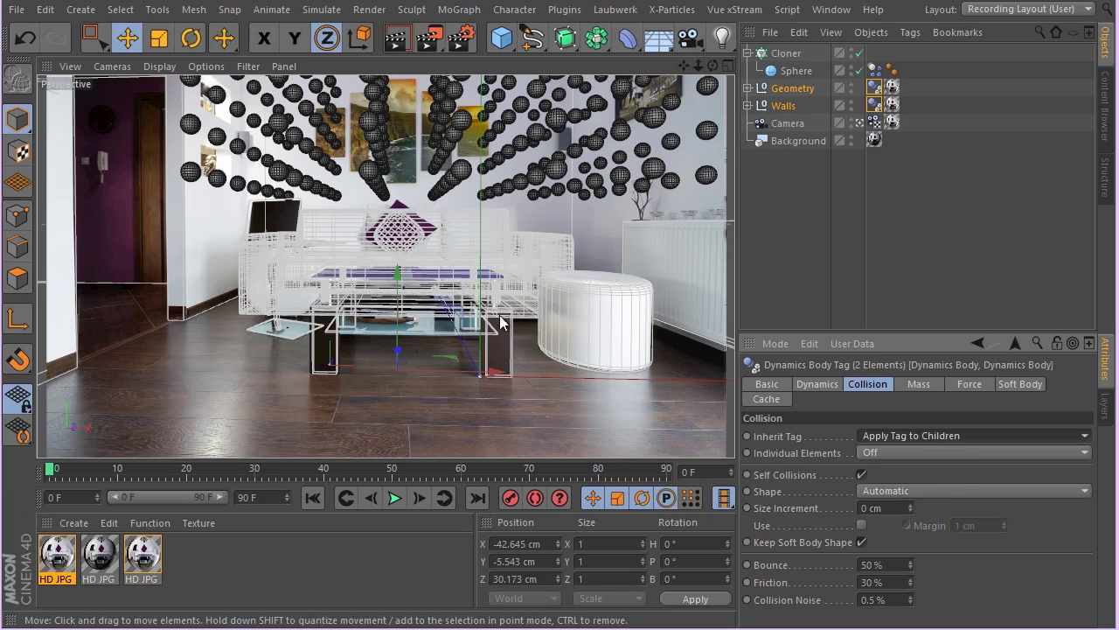
# Step: Play the sphere simulation to about frame 72 and render the perspective view
pyautogui.click(332, 398)
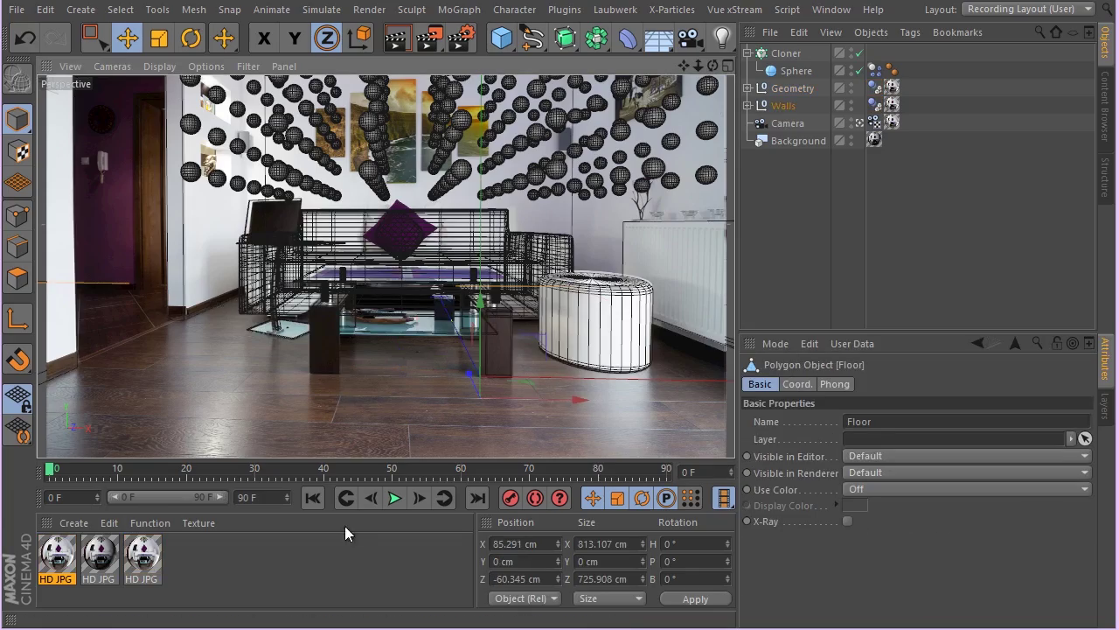
pyautogui.click(392, 499)
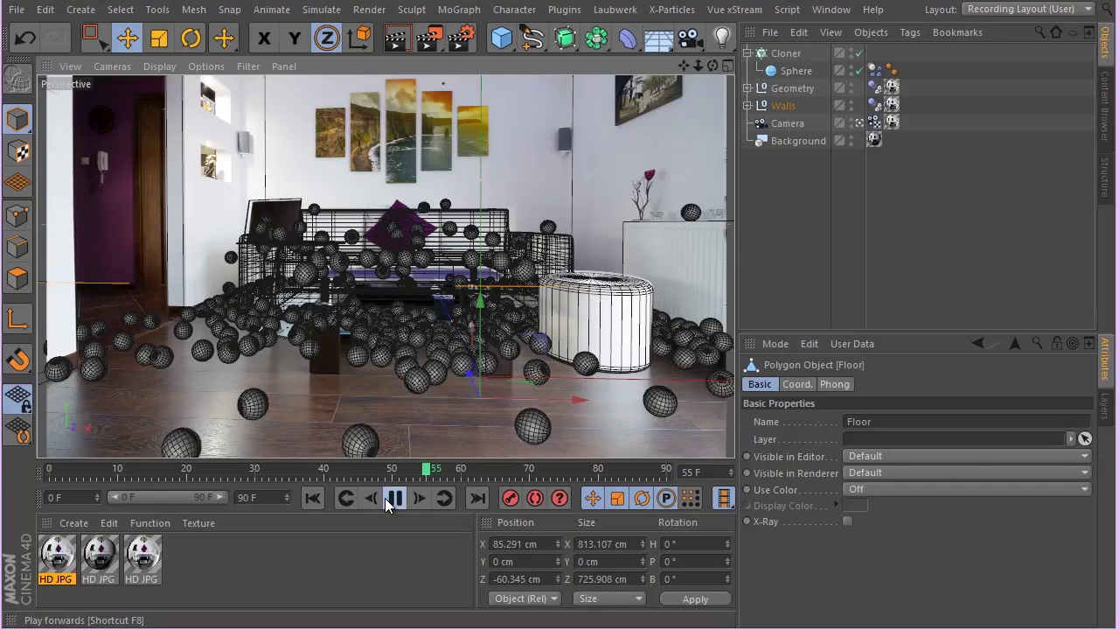
pyautogui.click(387, 498)
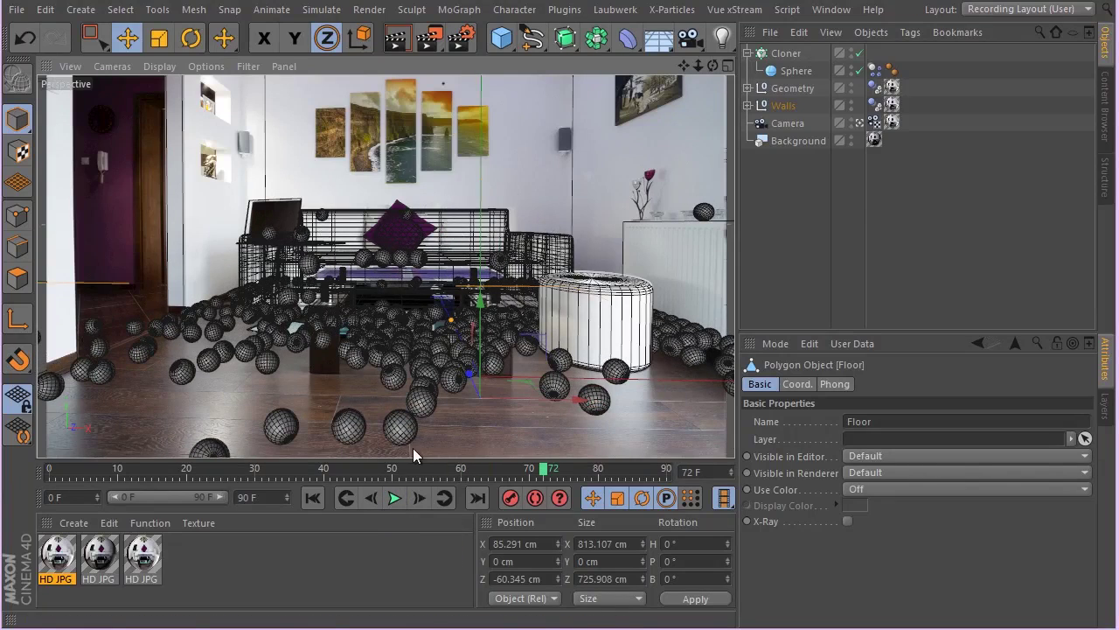
pyautogui.click(395, 48)
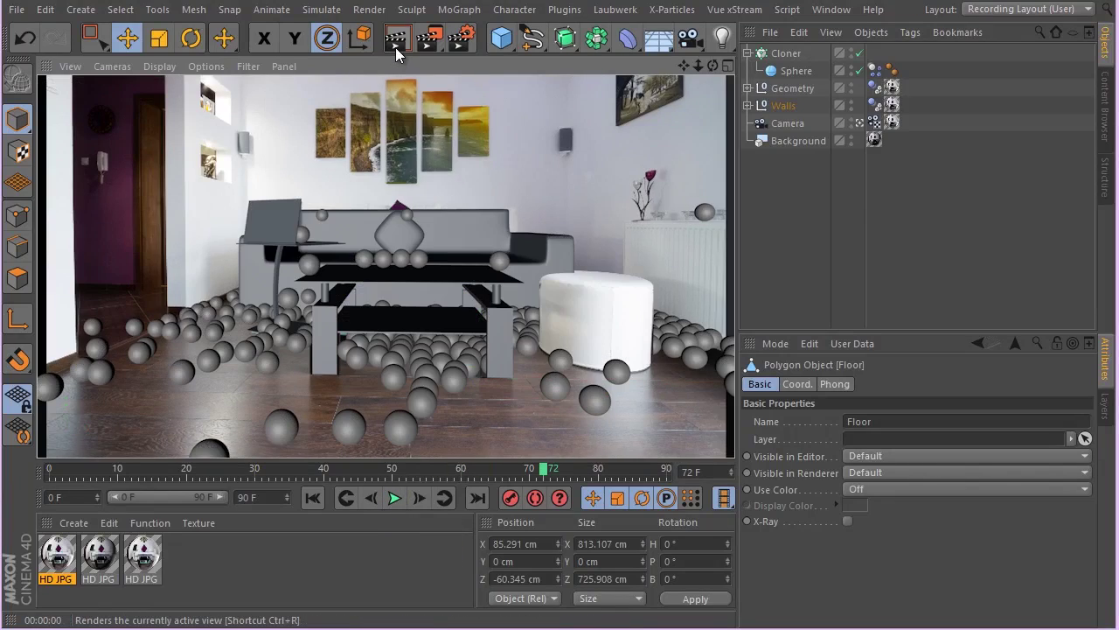
# Step: Add the Ambient Occlusion effect to the render settings and render the perspective view again
pyautogui.click(461, 38)
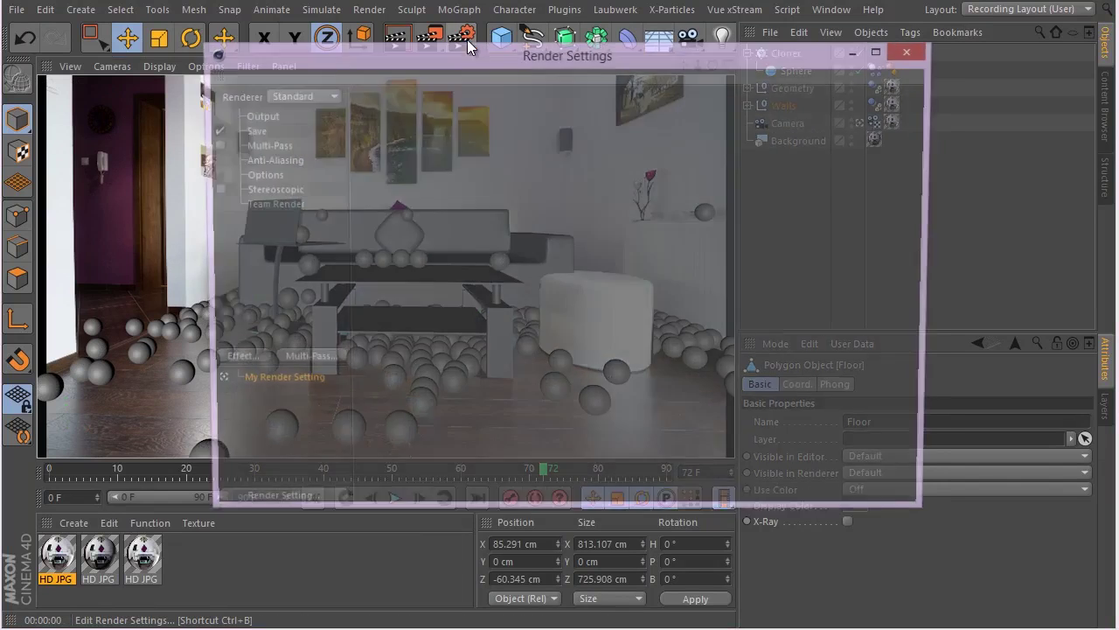
pyautogui.click(232, 360)
pyautogui.click(297, 218)
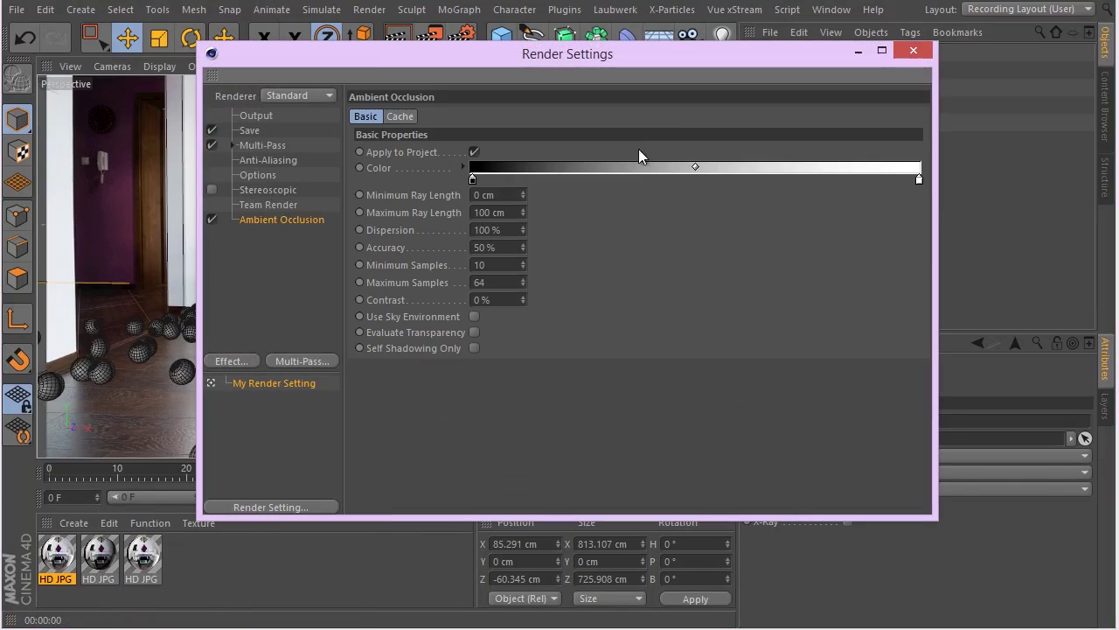
pyautogui.click(913, 50)
pyautogui.click(405, 36)
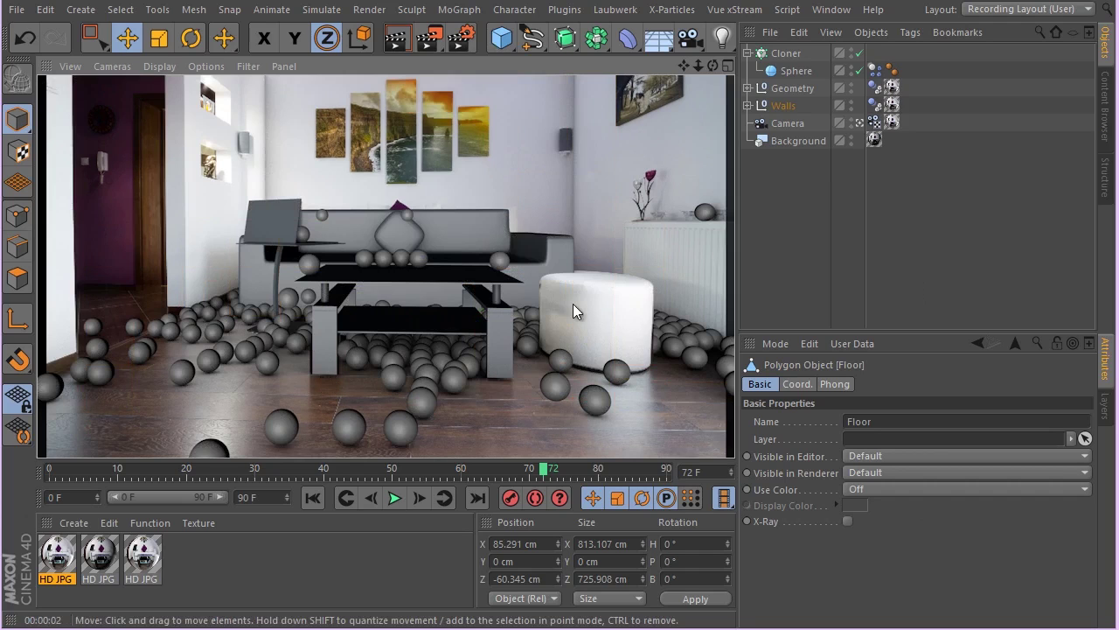
# Step: Lower the Null Table in the front view to about Y -12.99 cm, bringing its legs down to the floor
pyautogui.middleClick(372, 340)
pyautogui.middleClick(359, 342)
pyautogui.middleClick(441, 336)
pyautogui.middleClick(543, 372)
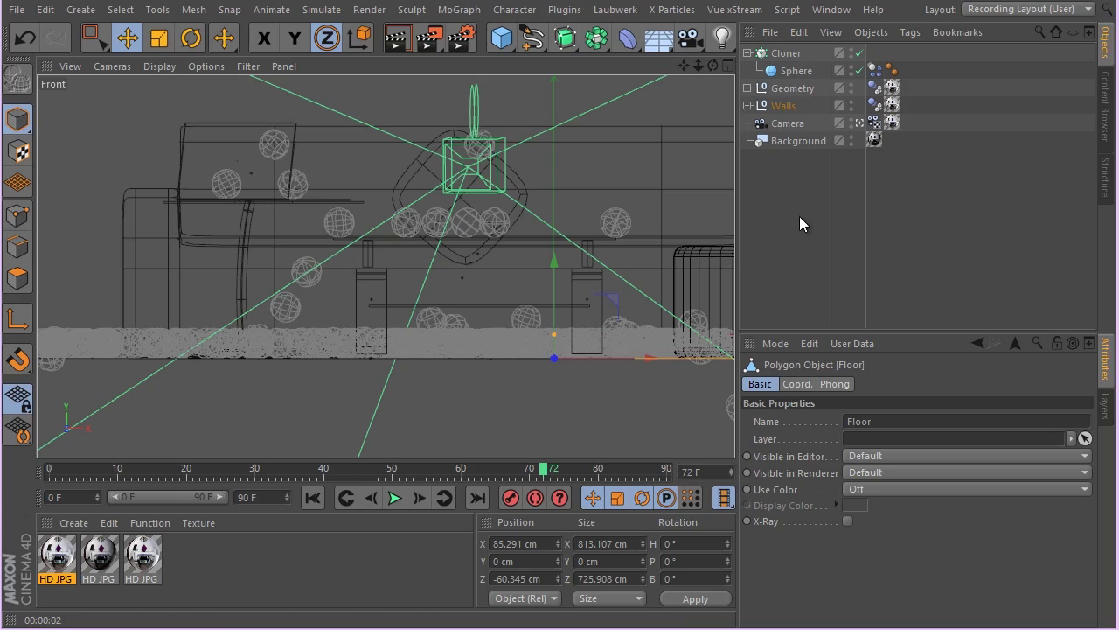
pyautogui.click(748, 88)
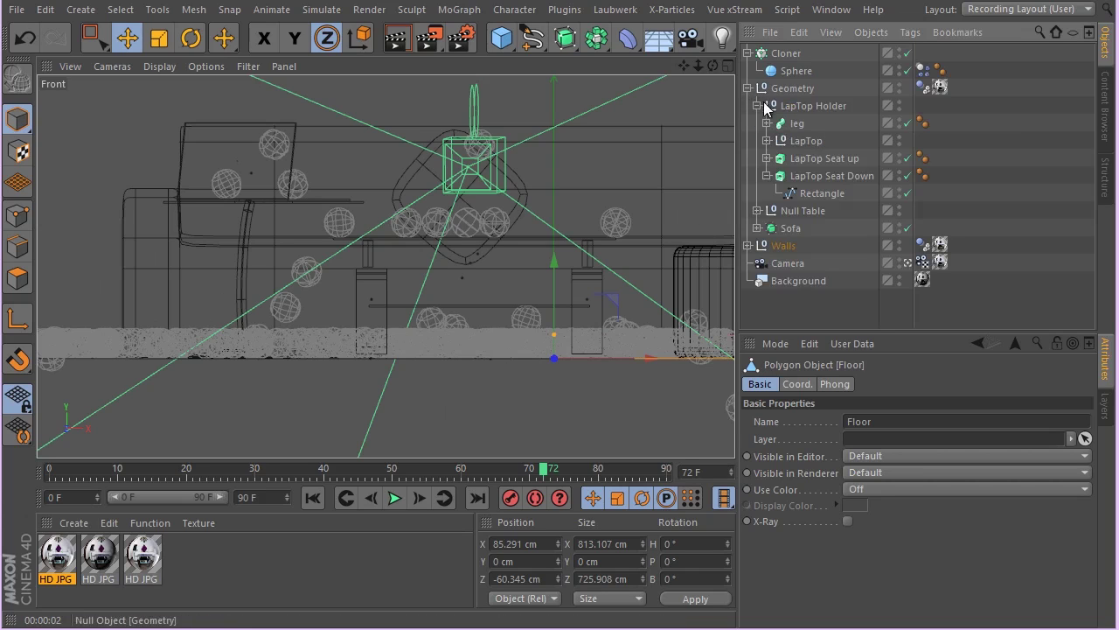
pyautogui.click(757, 106)
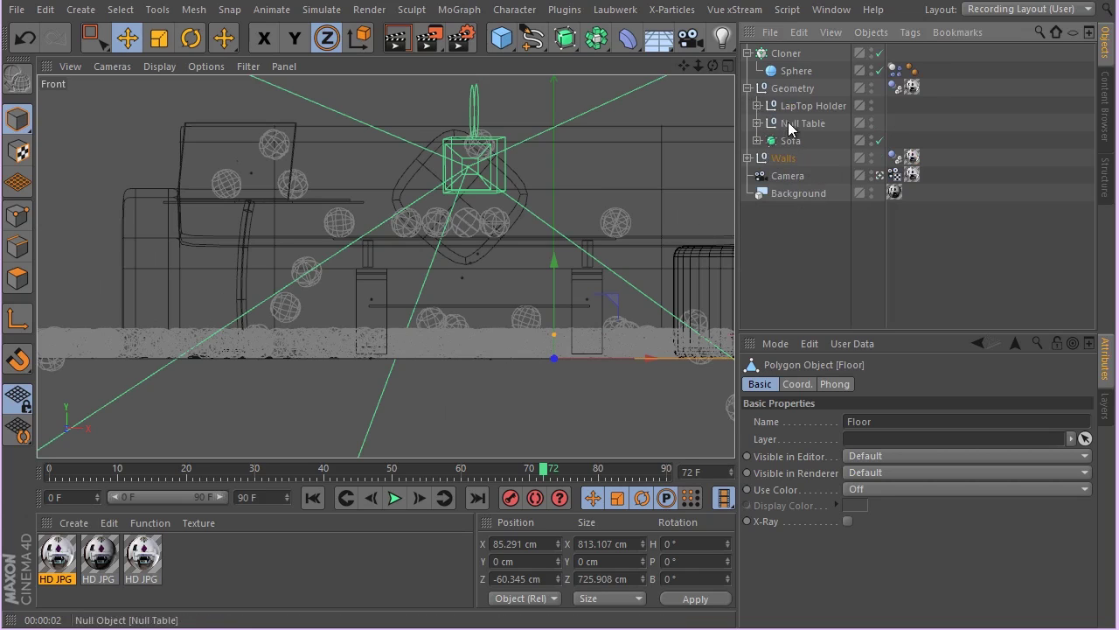
pyautogui.click(789, 123)
pyautogui.press('o')
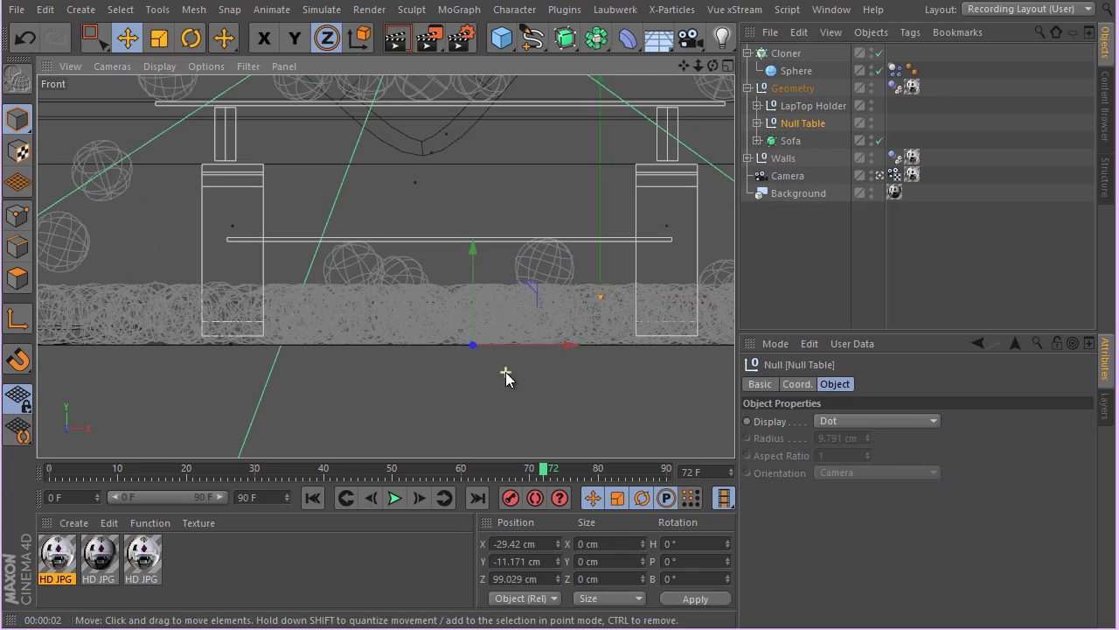
pyautogui.moveTo(474, 278); pyautogui.dragTo(470, 285)
pyautogui.middleClick(247, 208)
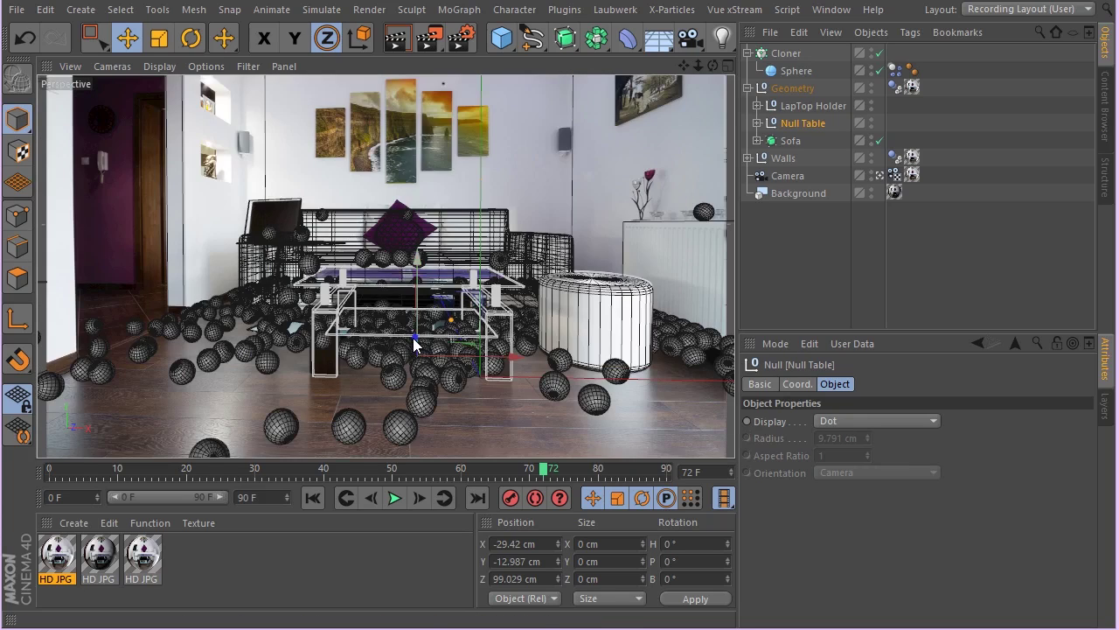
# Step: Move the Null Table to about Z 108.6 cm, scale it up to about 104%, and render the perspective view
pyautogui.moveTo(308, 282); pyautogui.dragTo(312, 278)
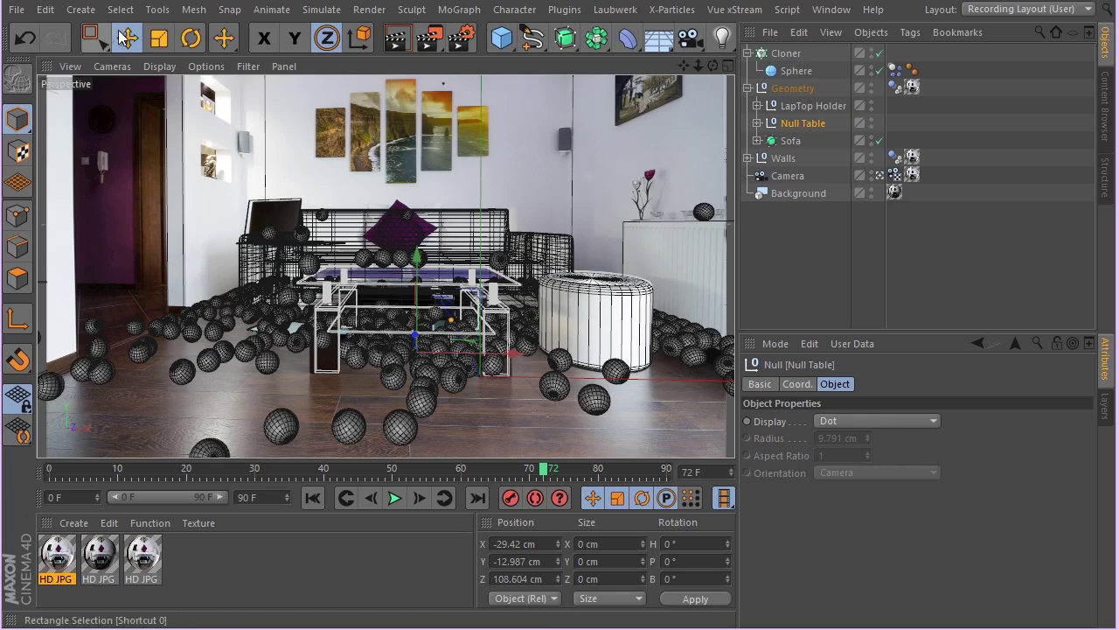
pyautogui.click(158, 37)
pyautogui.moveTo(256, 284); pyautogui.dragTo(281, 306)
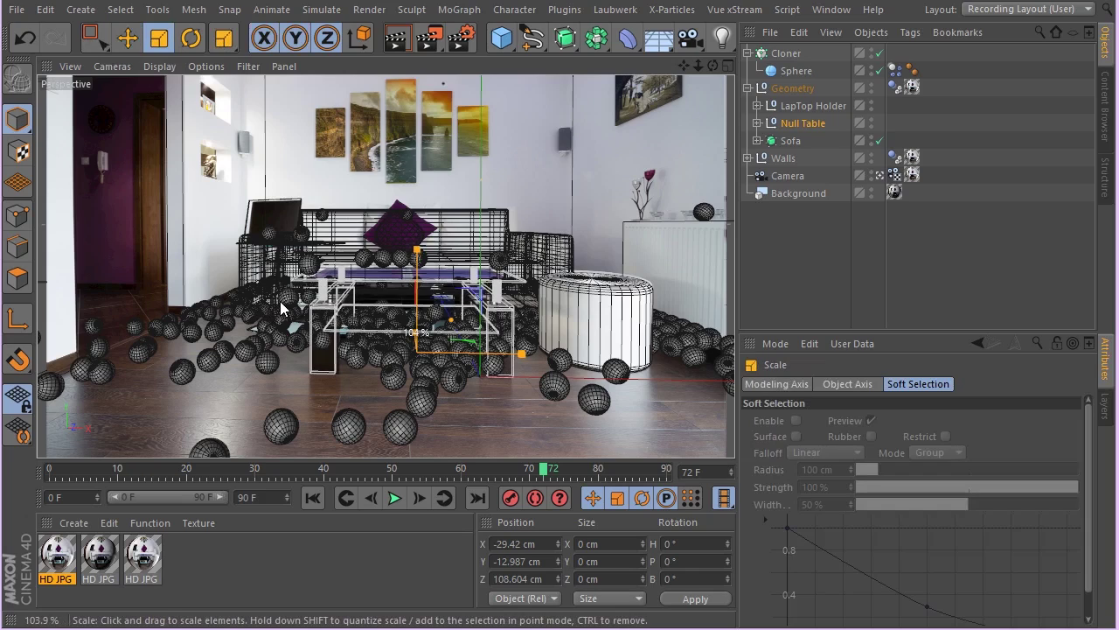
pyautogui.moveTo(281, 306); pyautogui.dragTo(281, 306)
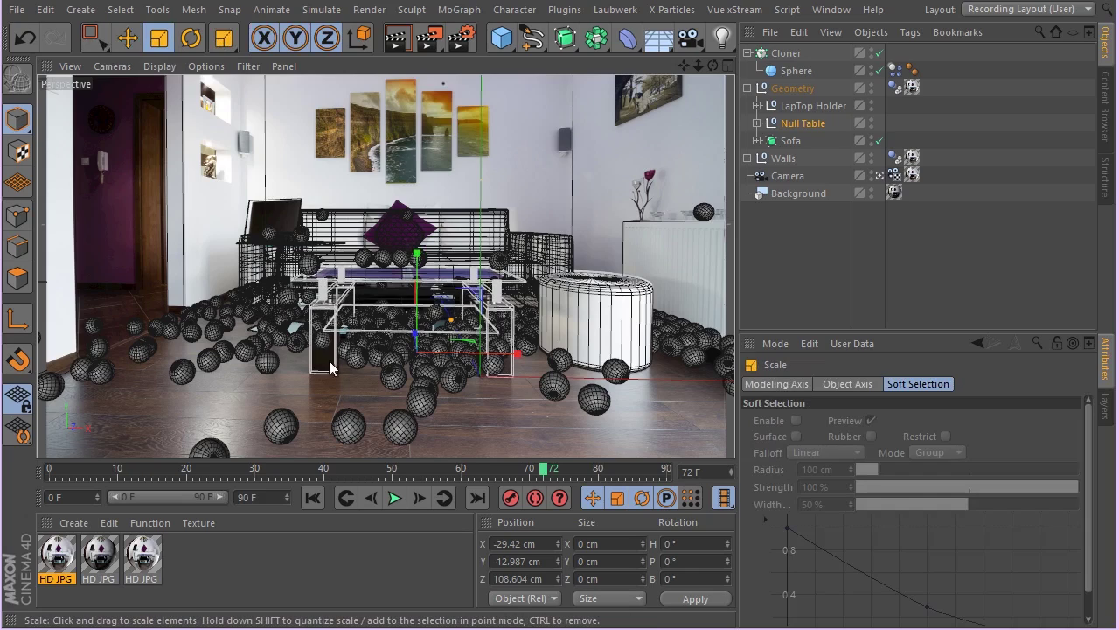
pyautogui.click(397, 39)
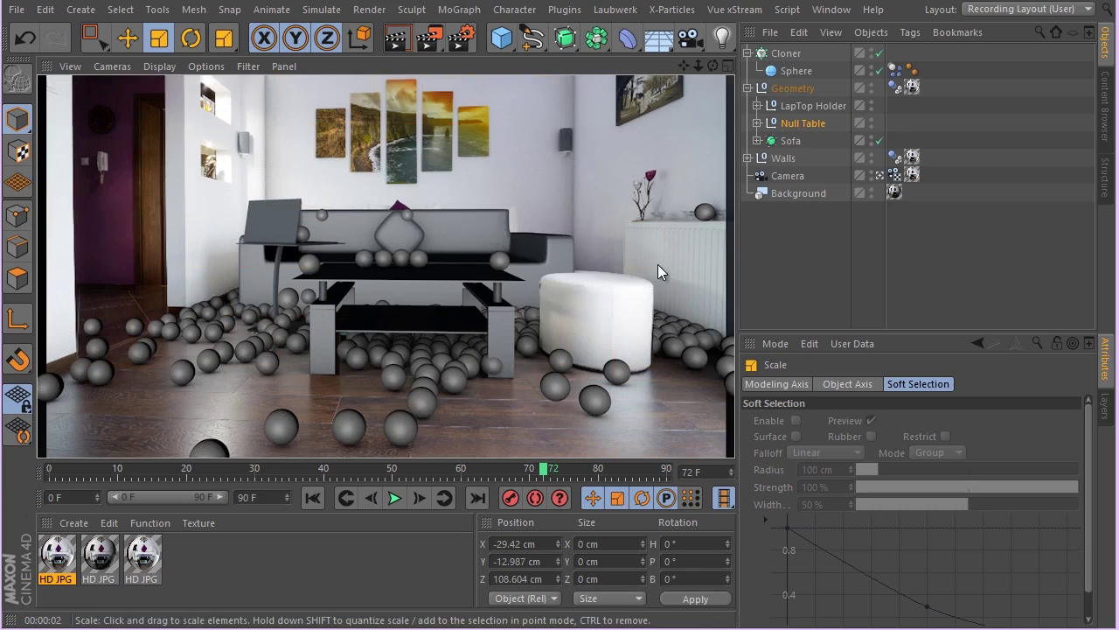
# Step: Replace the Geometry group's texture tag with the camera-mapped HD JPG Main texture tag from Walls
pyautogui.click(845, 218)
pyautogui.click(748, 89)
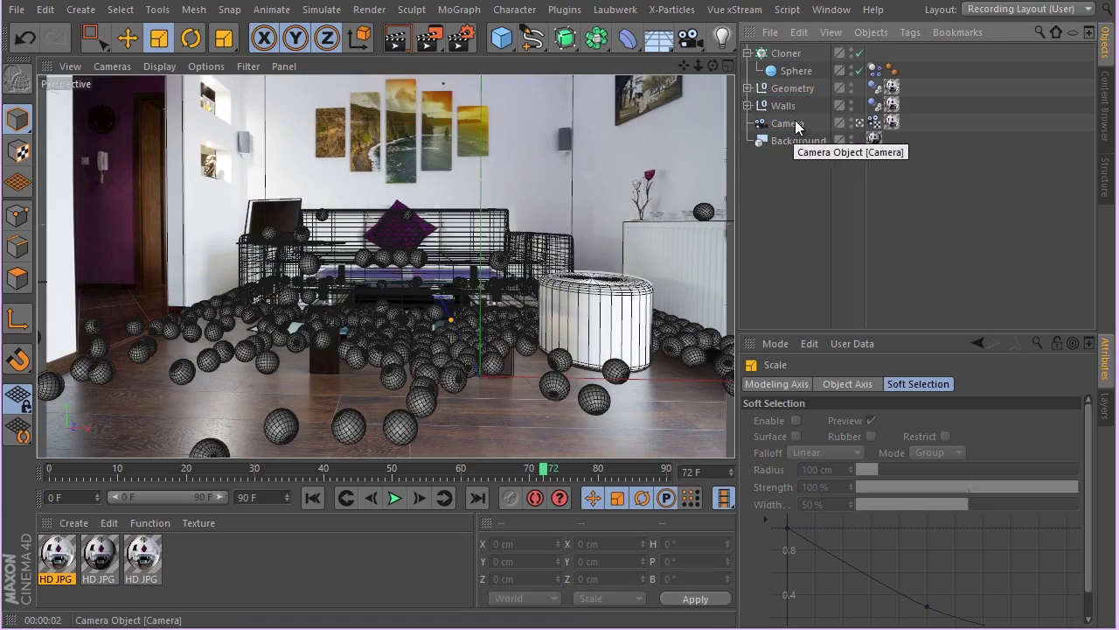
pyautogui.click(892, 88)
pyautogui.keyDown('ctrl'); pyautogui.click(892, 105); pyautogui.keyUp('ctrl')
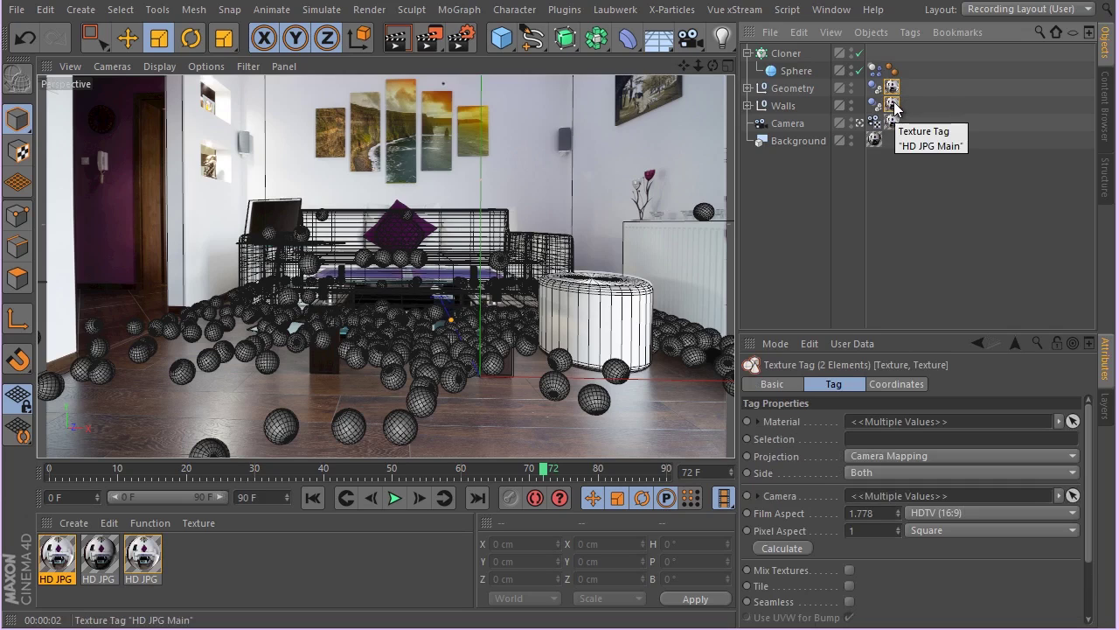
pyautogui.moveTo(896, 105)
pyautogui.mouseDown()
pyautogui.moveTo(894, 122)
pyautogui.moveTo(892, 87)
pyautogui.mouseUp()
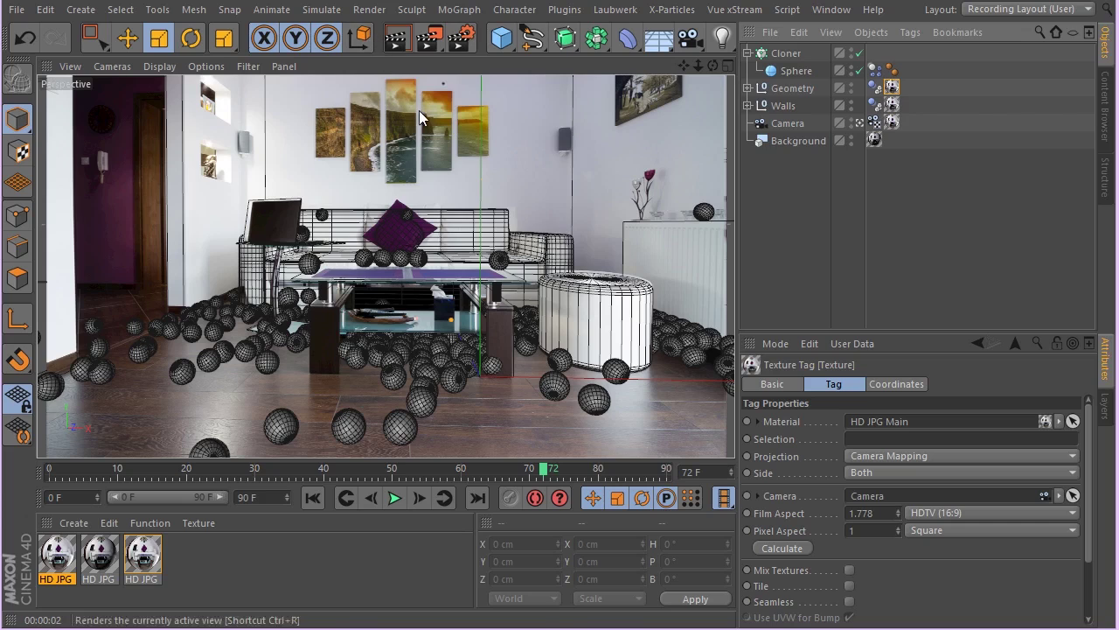
# Step: Set the Cloner's transform colour to white for the spheres and render the perspective view
pyautogui.click(774, 56)
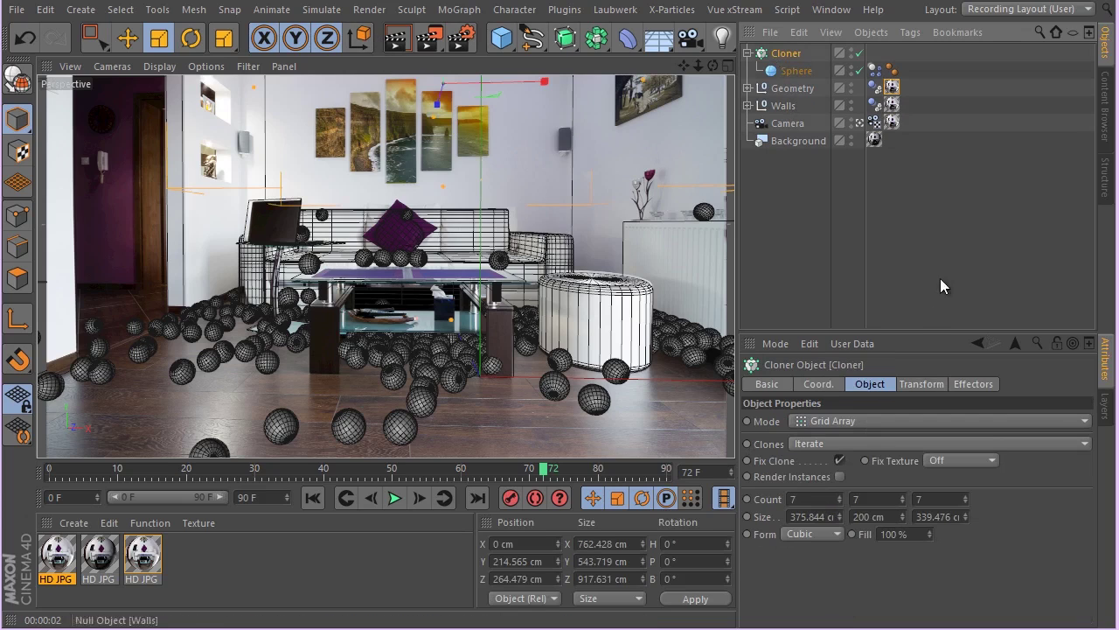
pyautogui.click(921, 384)
pyautogui.click(796, 516)
pyautogui.click(707, 464)
pyautogui.click(773, 594)
pyautogui.click(809, 263)
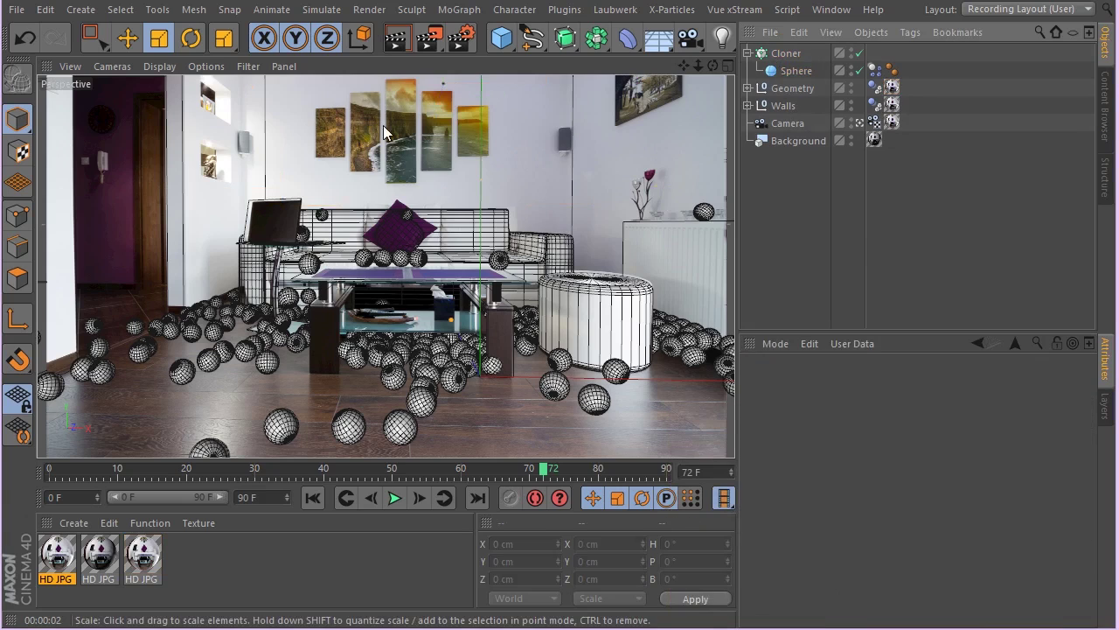
pyautogui.click(391, 48)
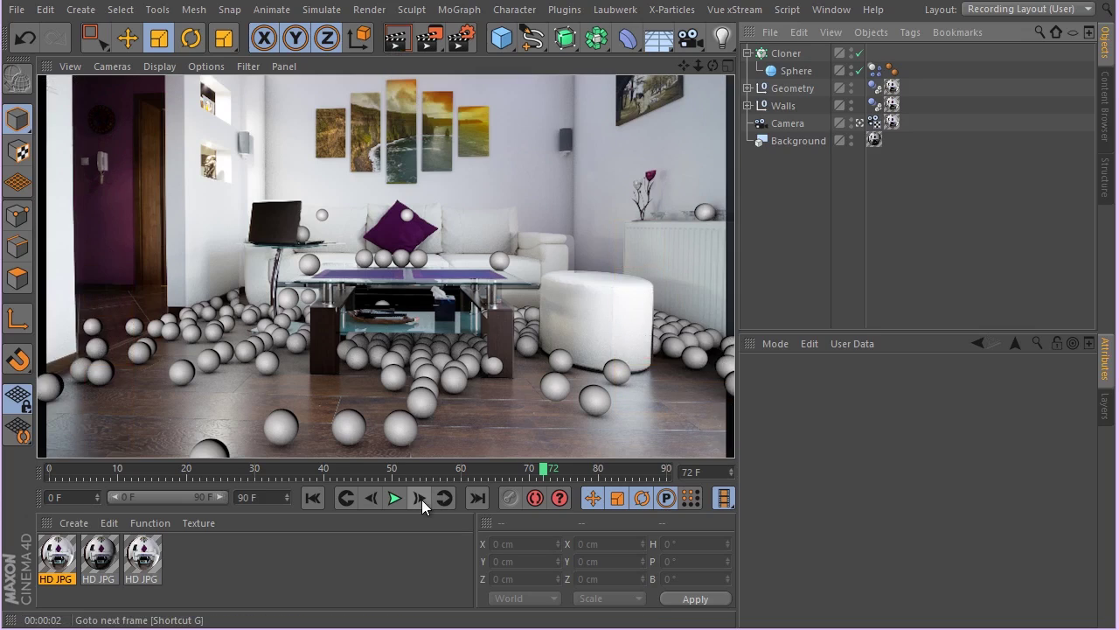
# Step: Set the project's end frame to 200 and extend the preview range to frame 200
pyautogui.click(278, 500)
pyautogui.write('200')
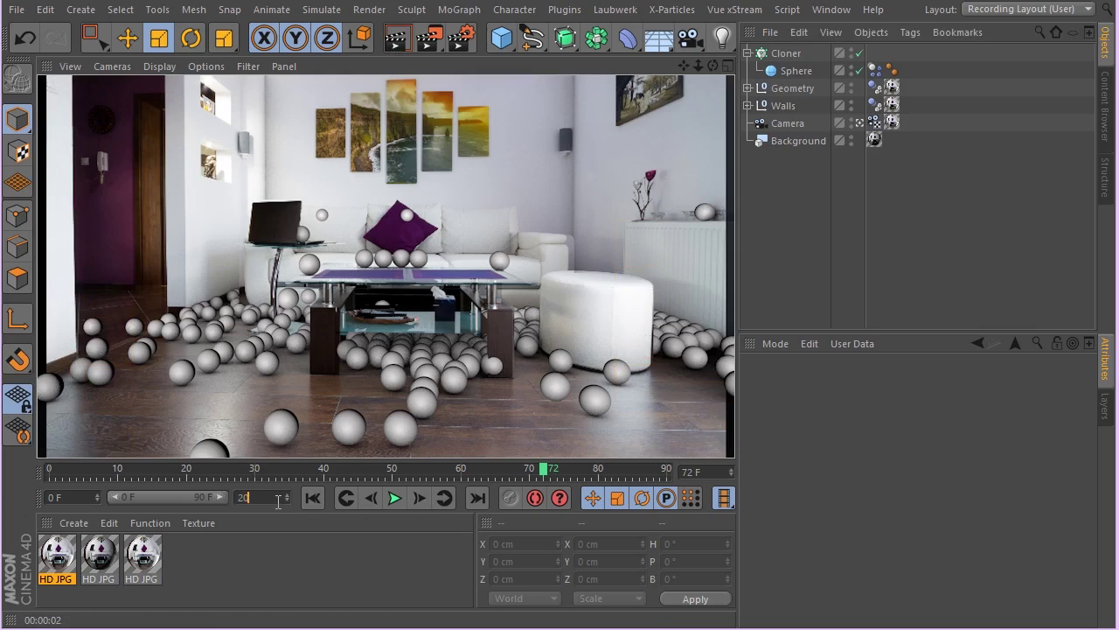
pyautogui.press('Return')
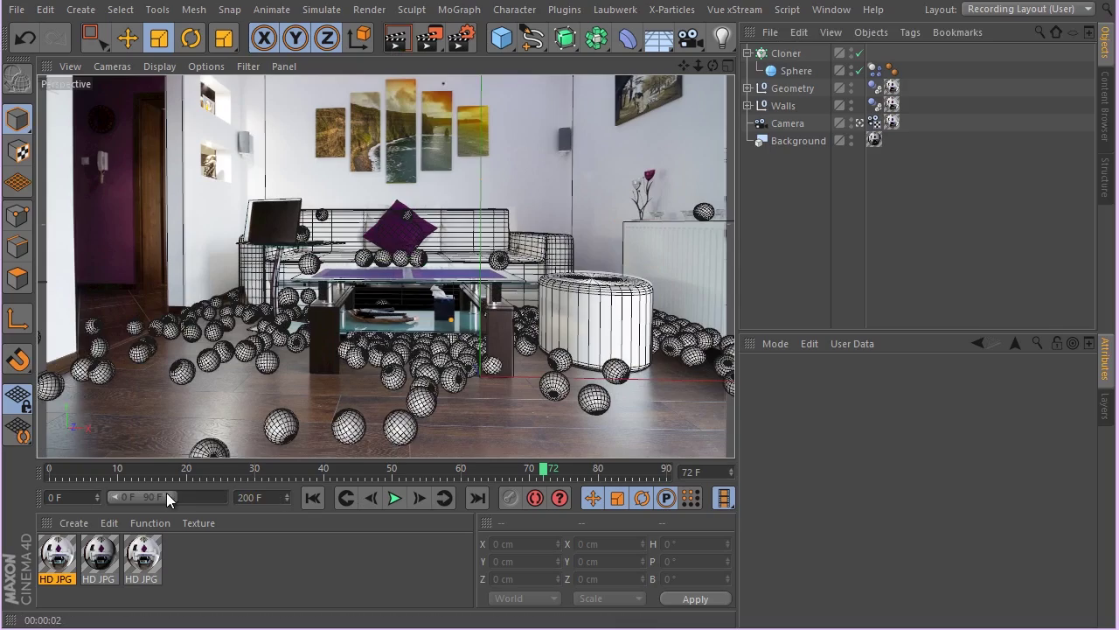
pyautogui.moveTo(166, 496); pyautogui.dragTo(223, 495)
# Step: Play the simulation from the first frame to about frame 140 and render the perspective view there
pyautogui.click(312, 497)
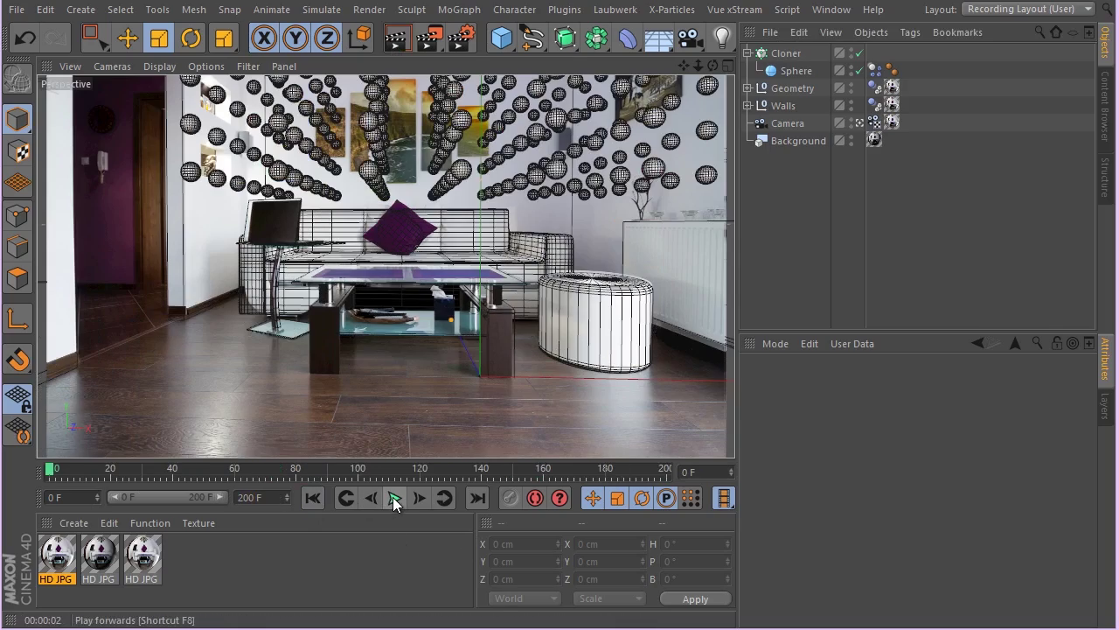
pyautogui.click(394, 498)
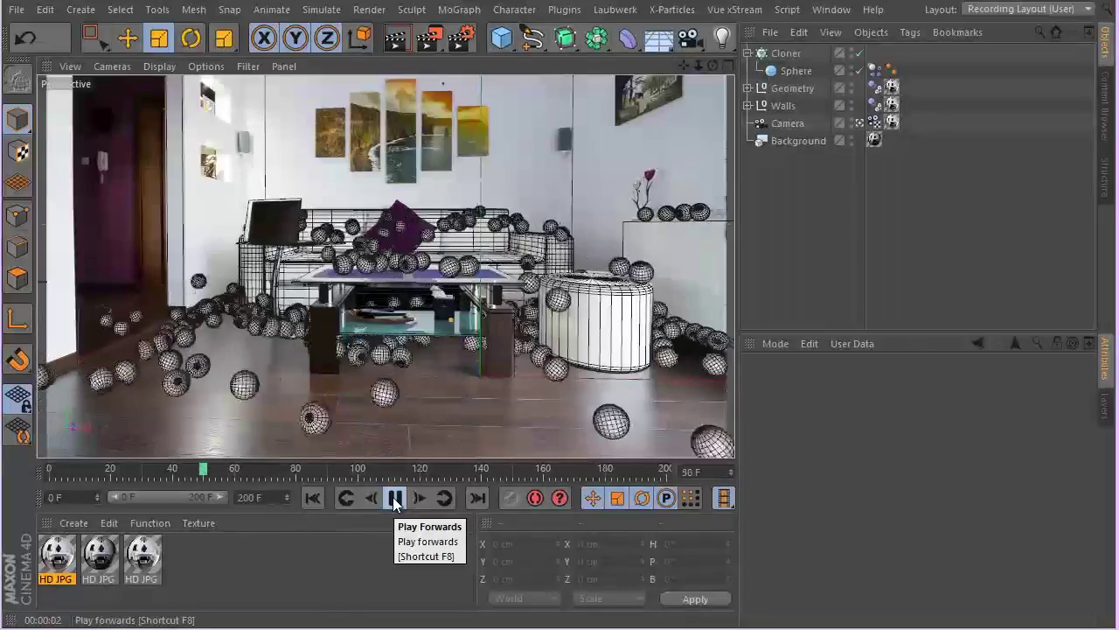
pyautogui.click(394, 498)
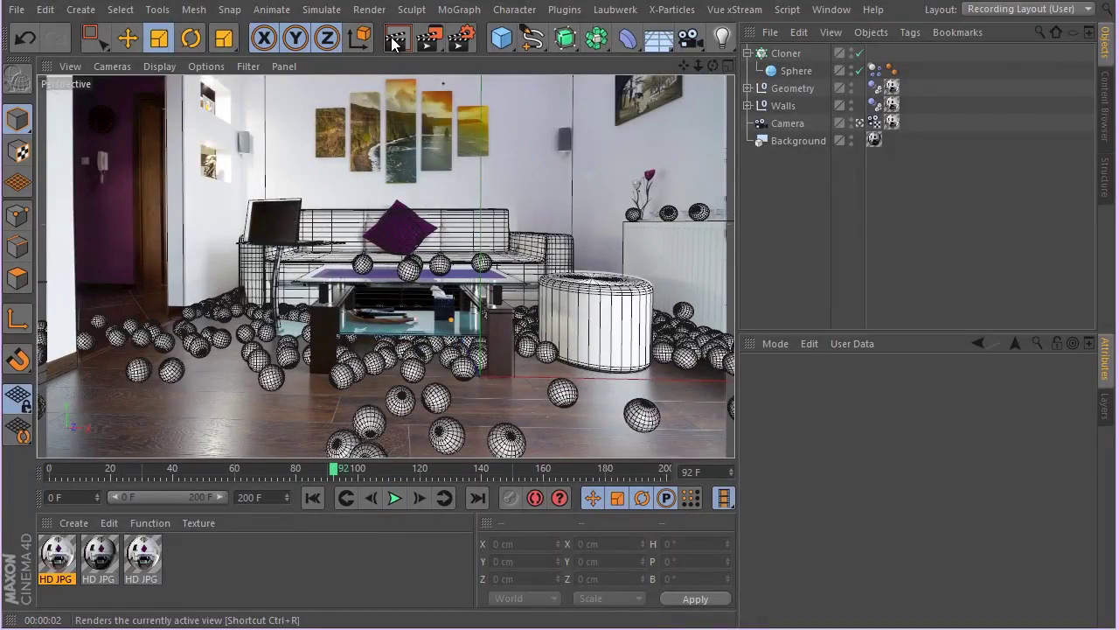
pyautogui.click(395, 497)
pyautogui.click(395, 498)
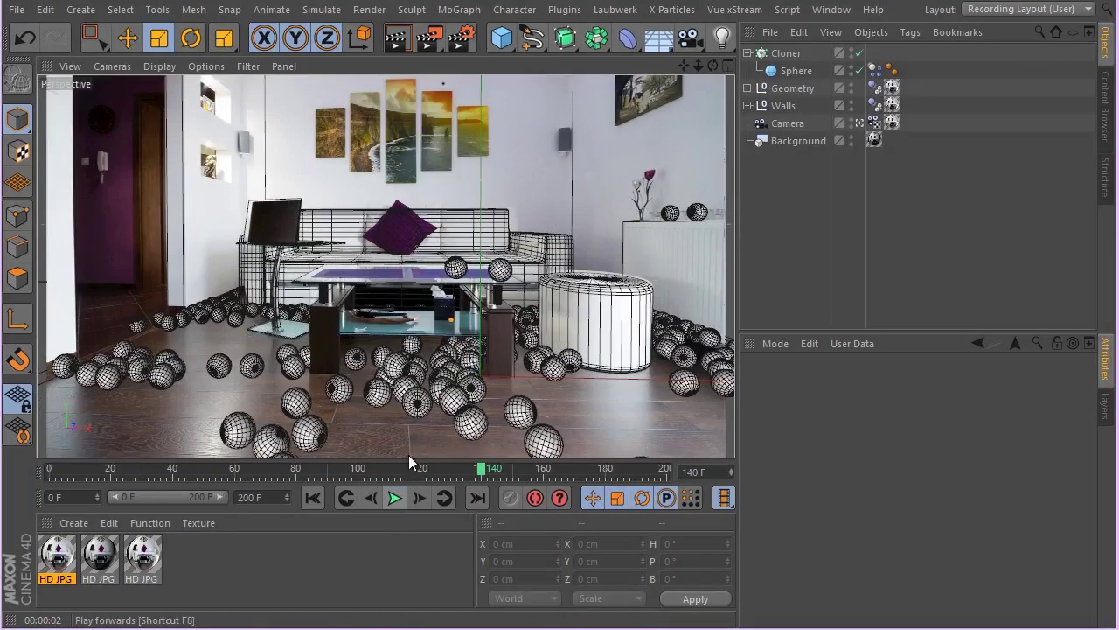
pyautogui.click(410, 36)
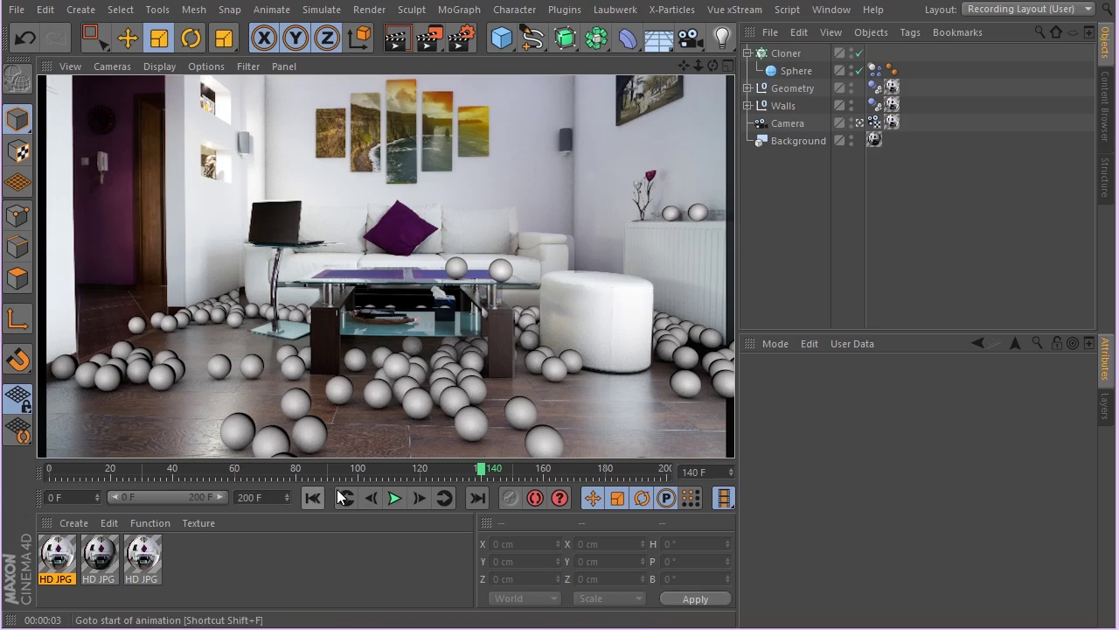
# Step: Continue the simulation to about frame 165 and render the perspective view at that frame
pyautogui.click(395, 498)
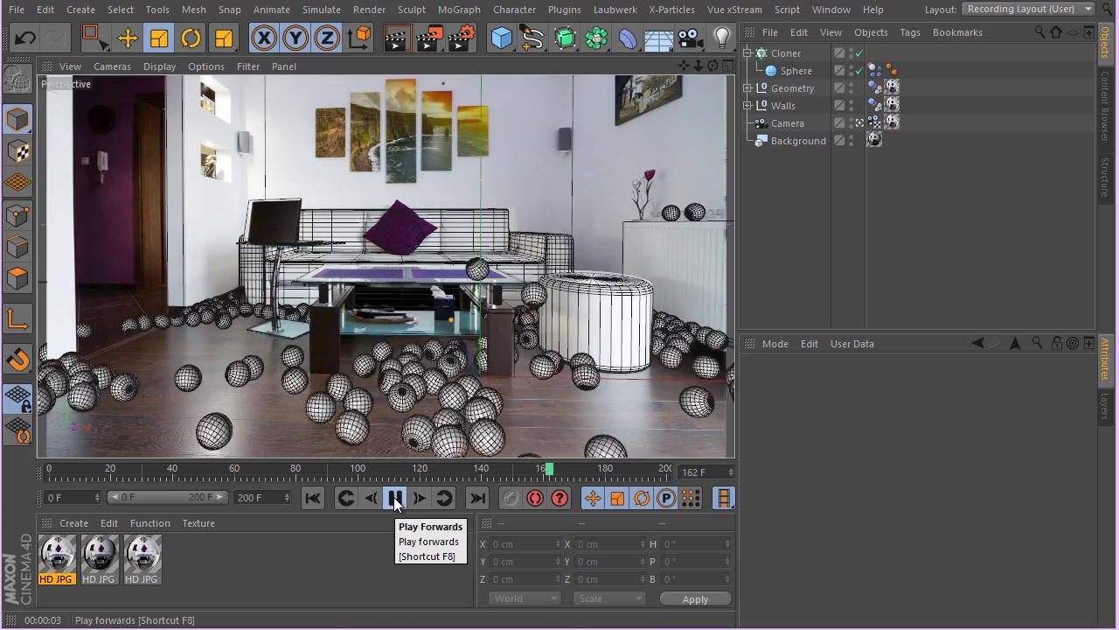
pyautogui.click(394, 497)
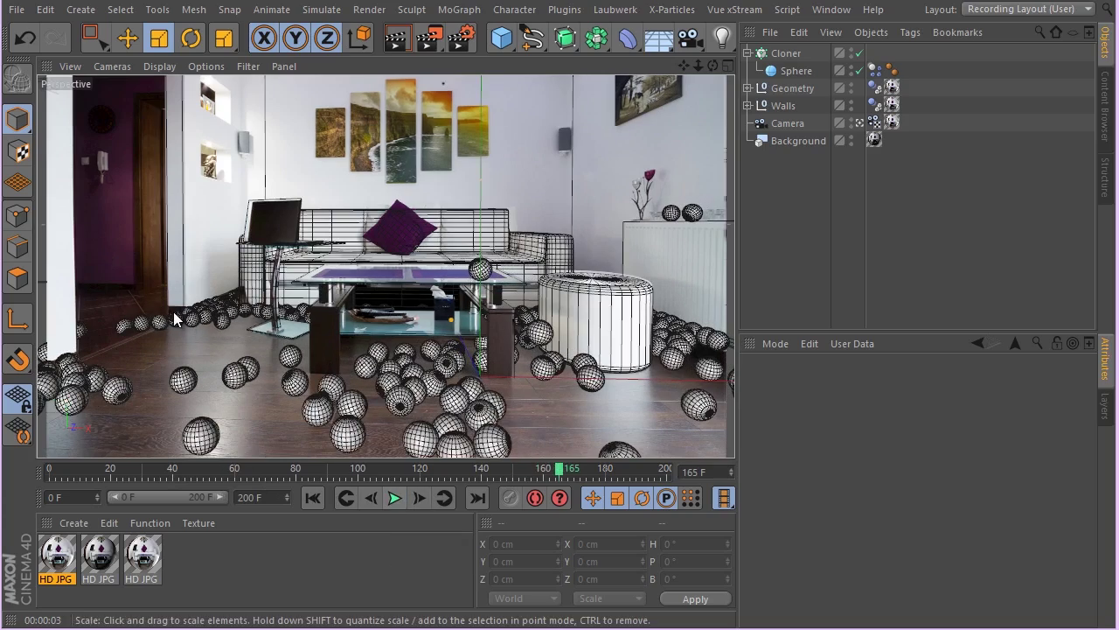
pyautogui.click(396, 38)
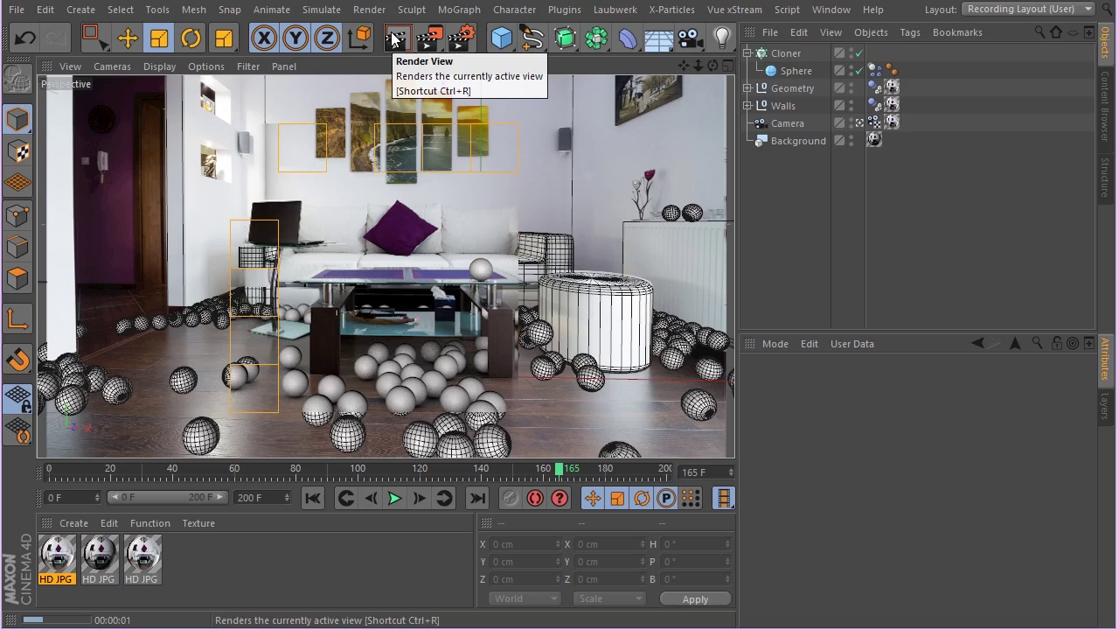